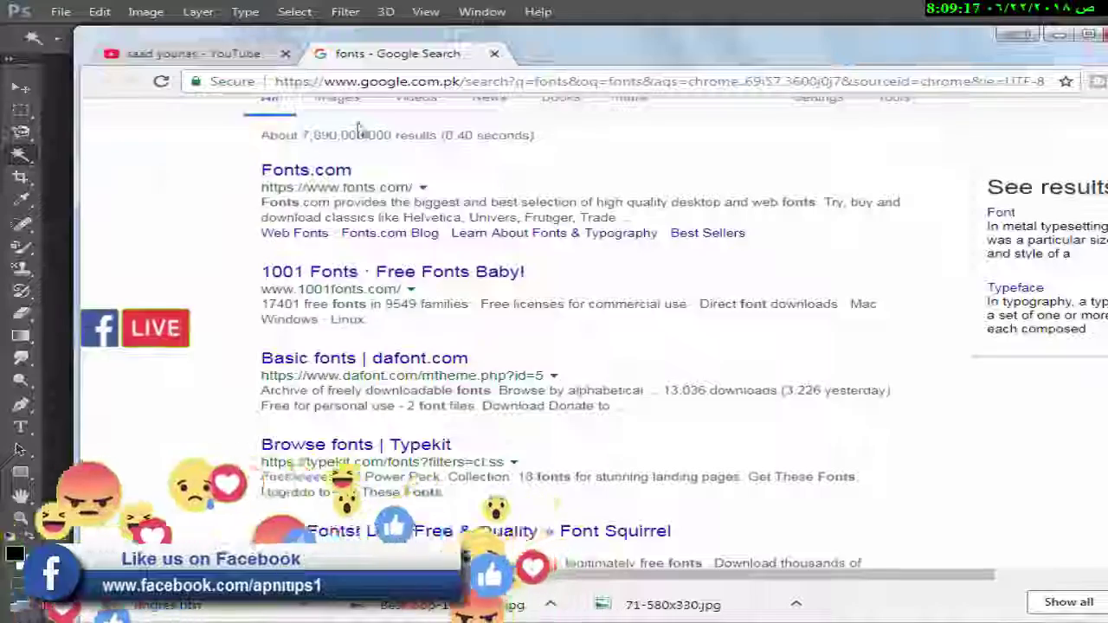
Search Google for 'youtube picture size' to find the 800 × 800 px profile picture size
scroll(360, 128, up, 2)
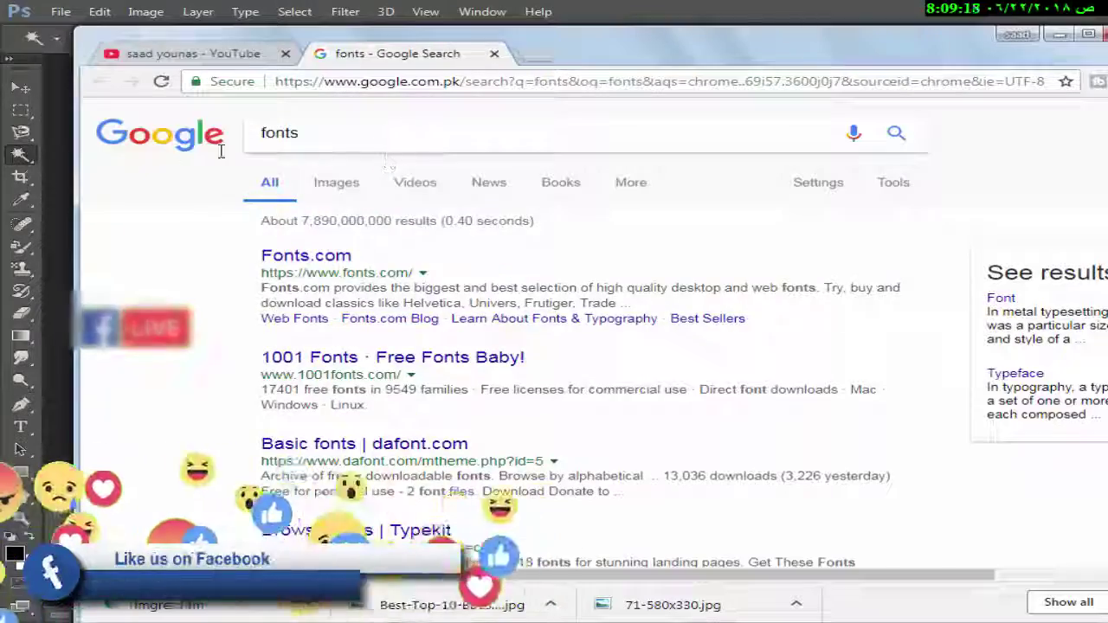
double_click(278, 133)
text(youtube )
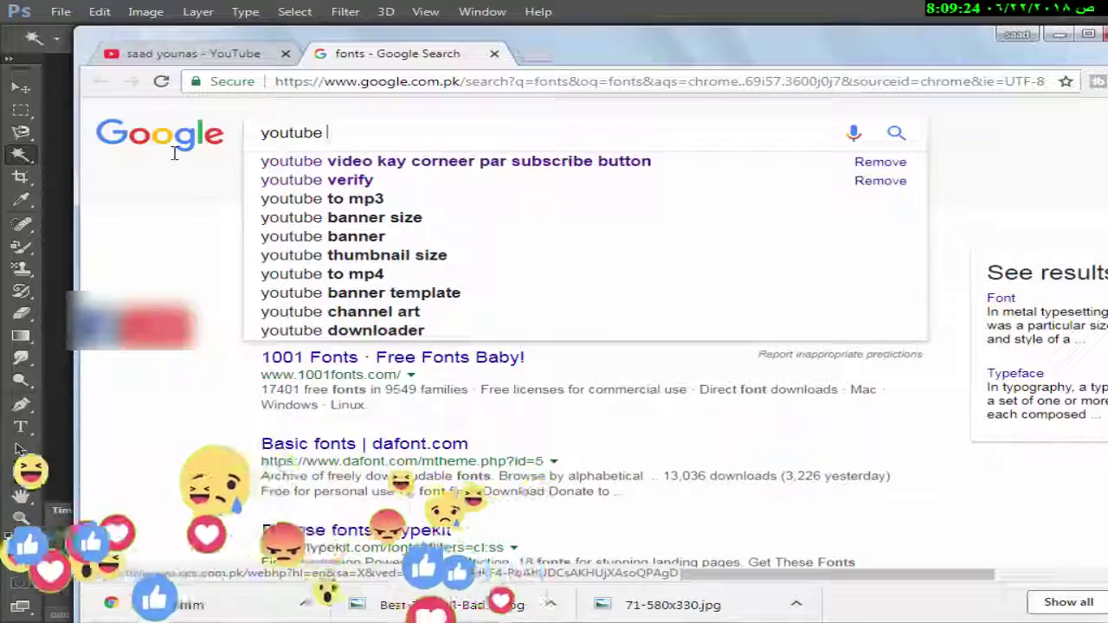
text(pic)
key(Down)
key(Down)
key(Down)
key(Return)
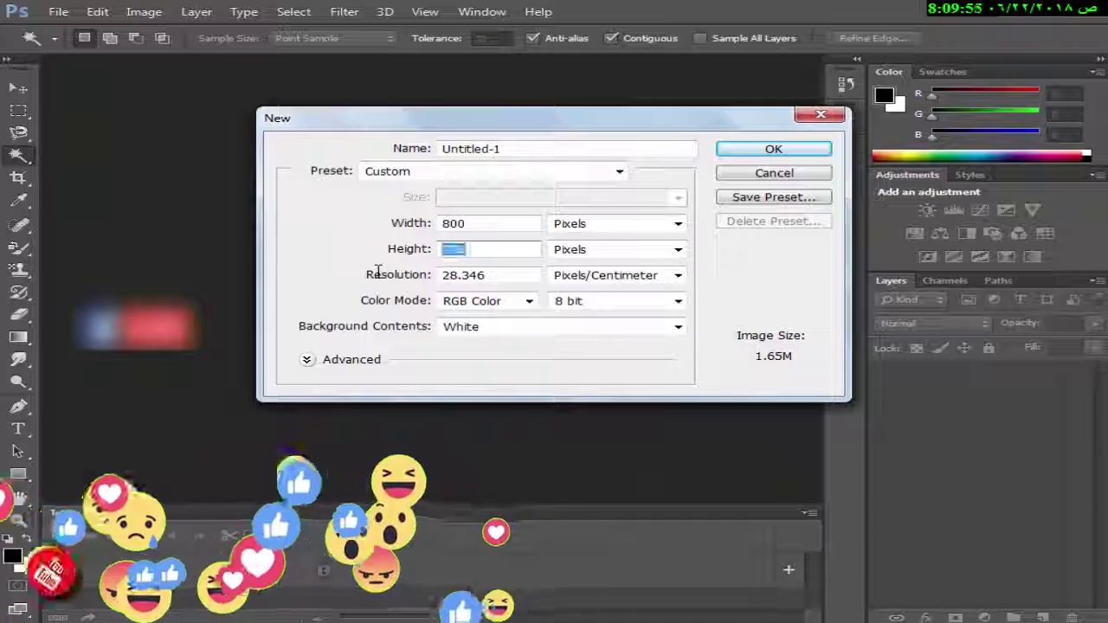
Create the blank 800-pixel document and open 71-580x330.jpg and Best-Top-10-Badshah-Songs.jpg
click(748, 149)
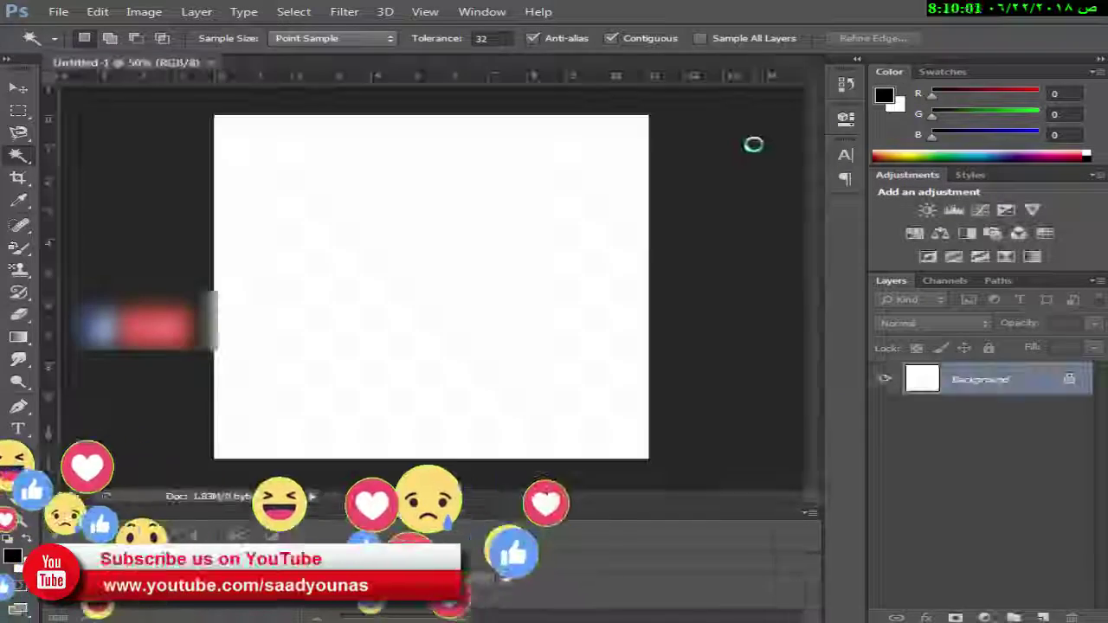
click(19, 90)
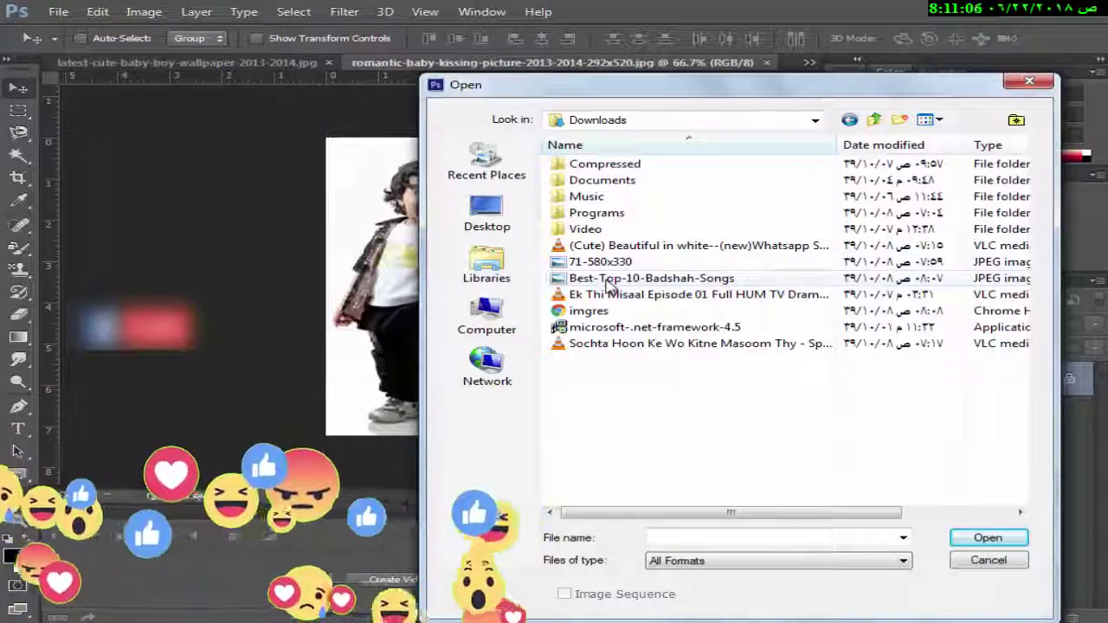
click(606, 278)
ctrl+click(597, 261)
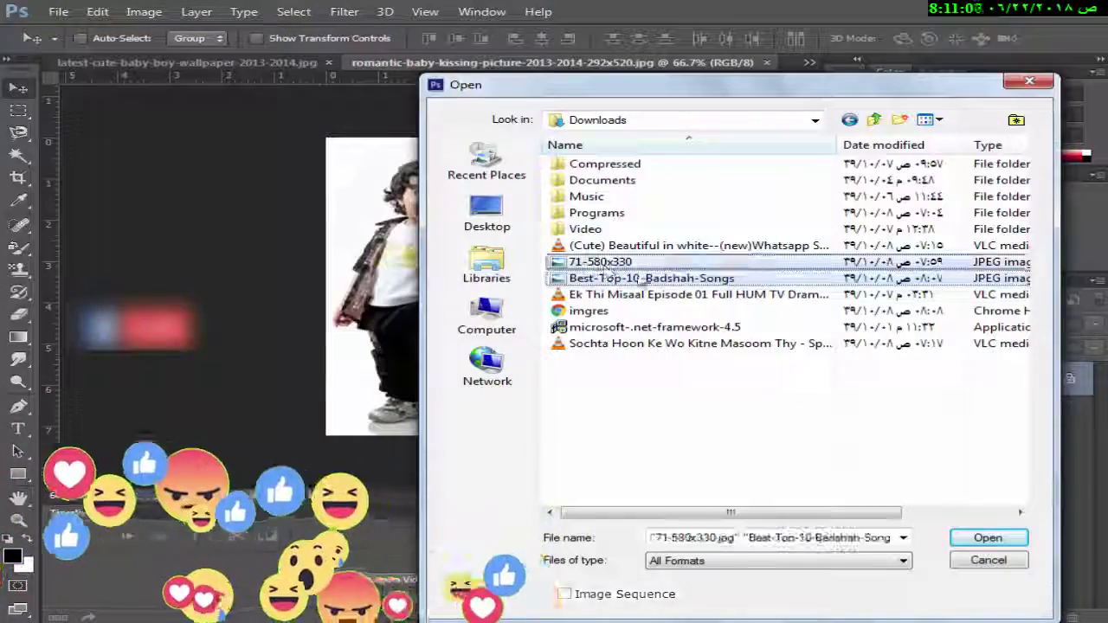
click(987, 538)
Return to the blank Untitled-1 document
click(810, 62)
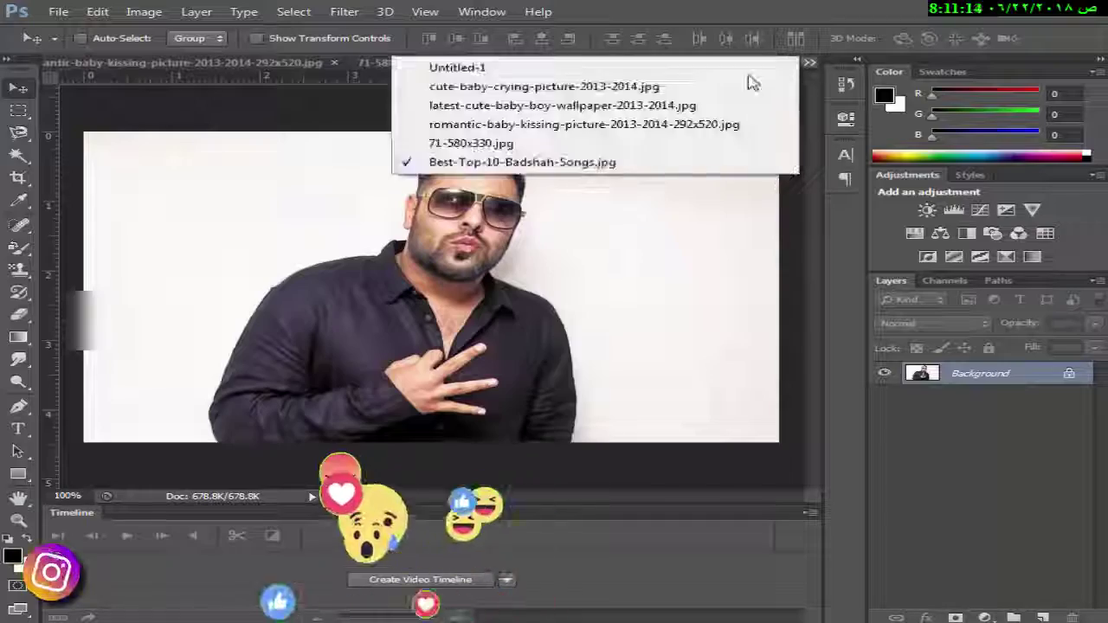
click(744, 76)
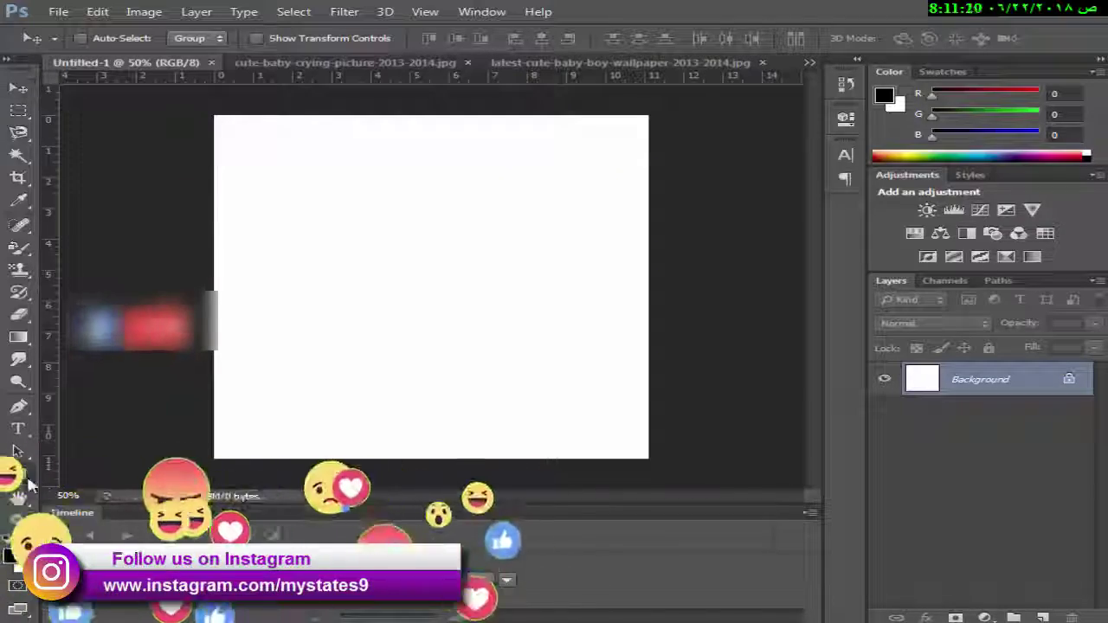
click(18, 473)
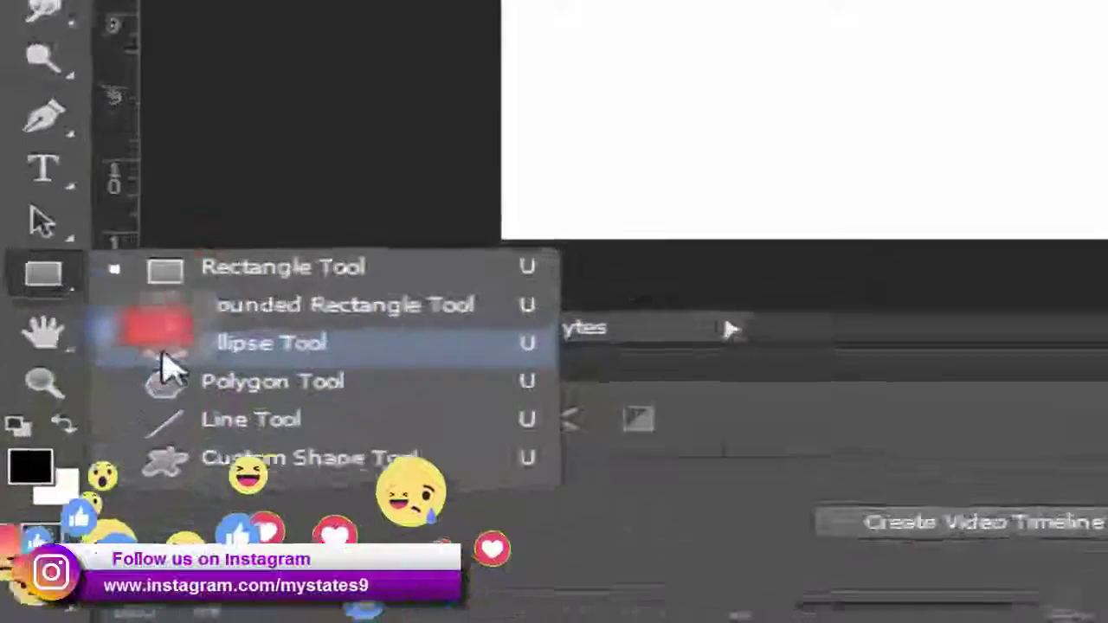
Draw a large 722 × 722 px ellipse on the canvas and change its fill from black to white
click(71, 504)
drag(235, 149, 640, 458)
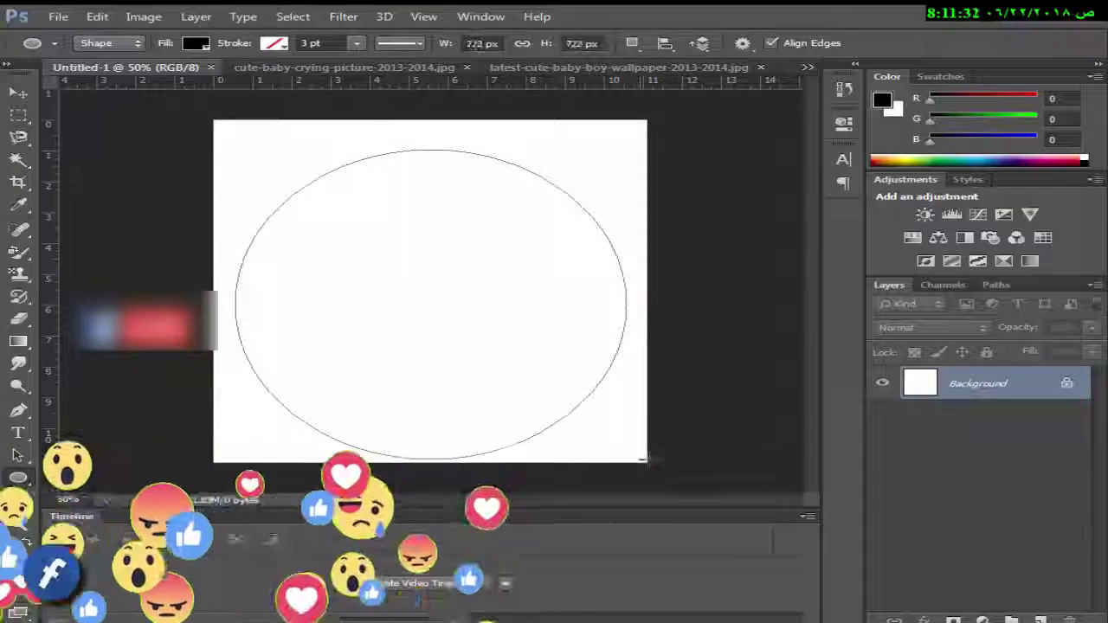
click(19, 94)
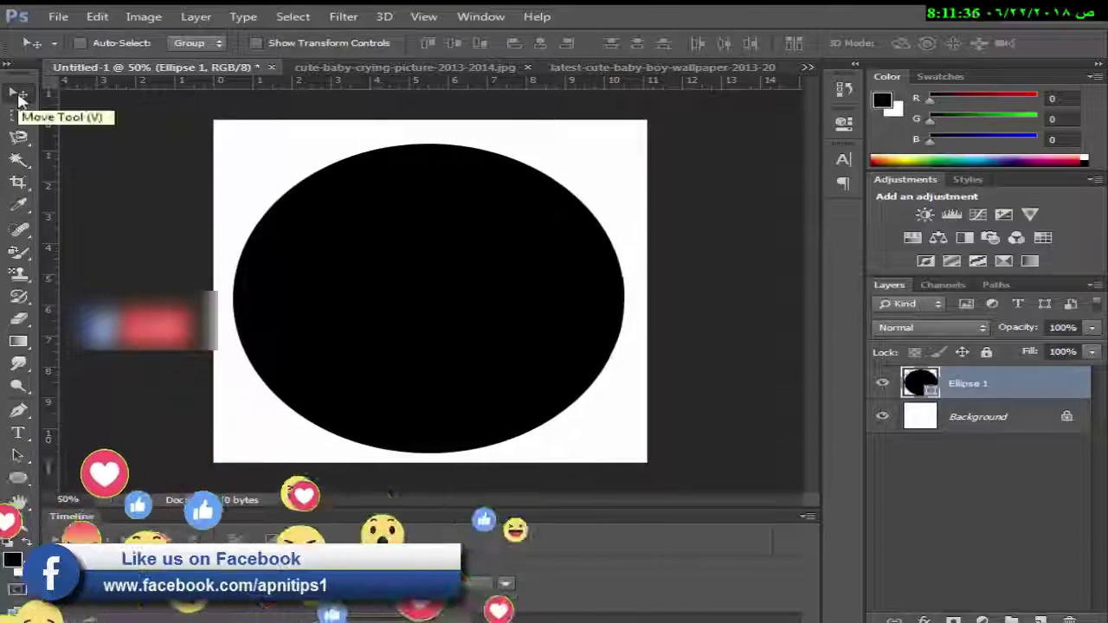
key(u)
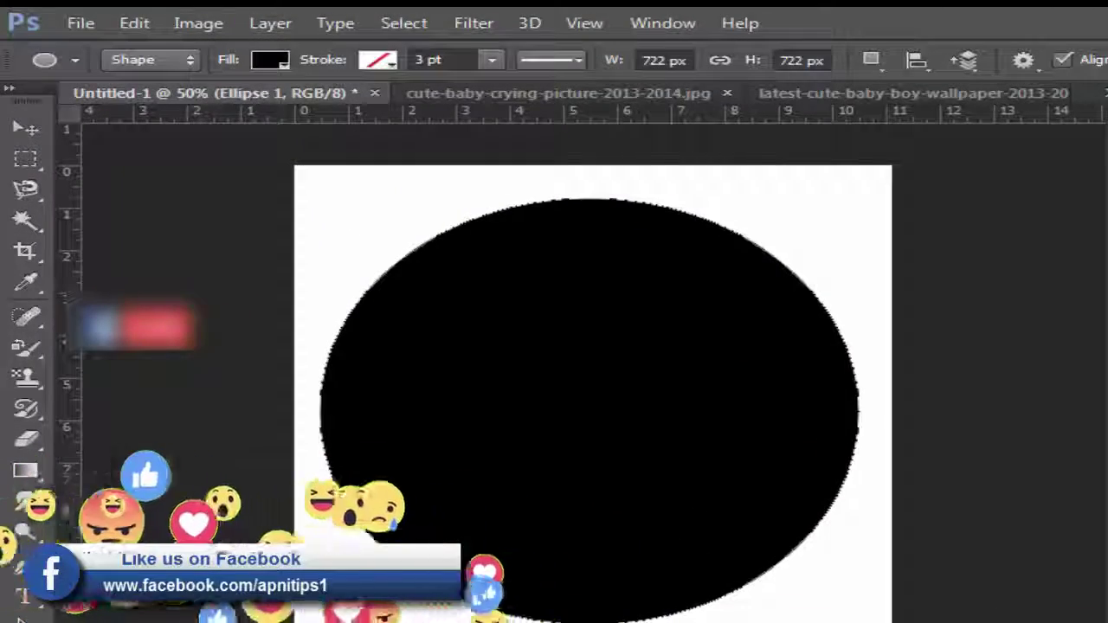
click(270, 61)
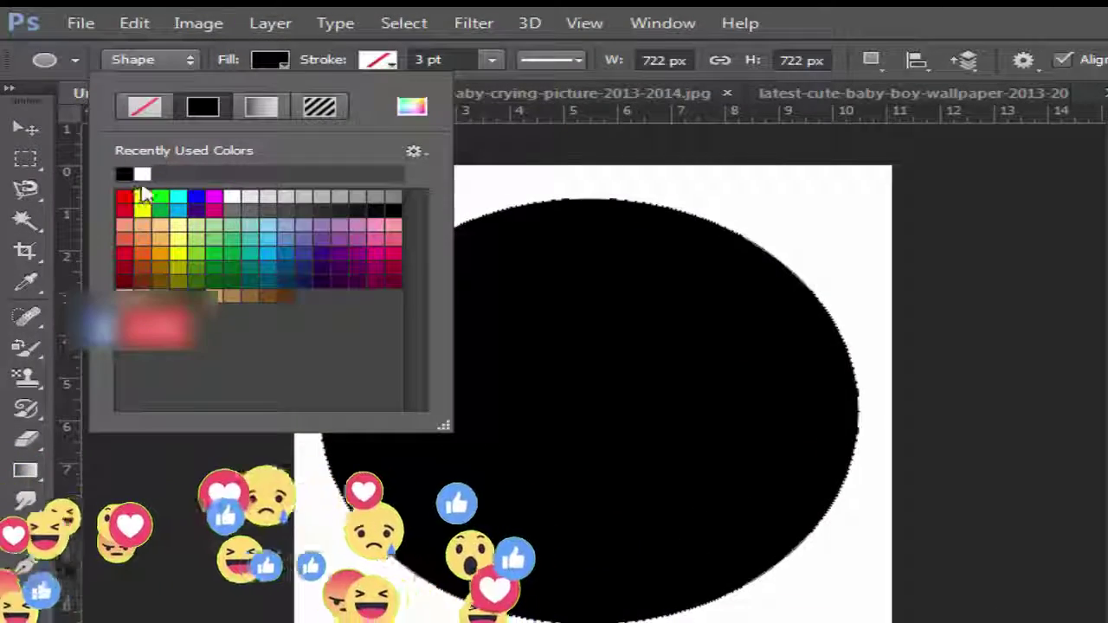
click(143, 174)
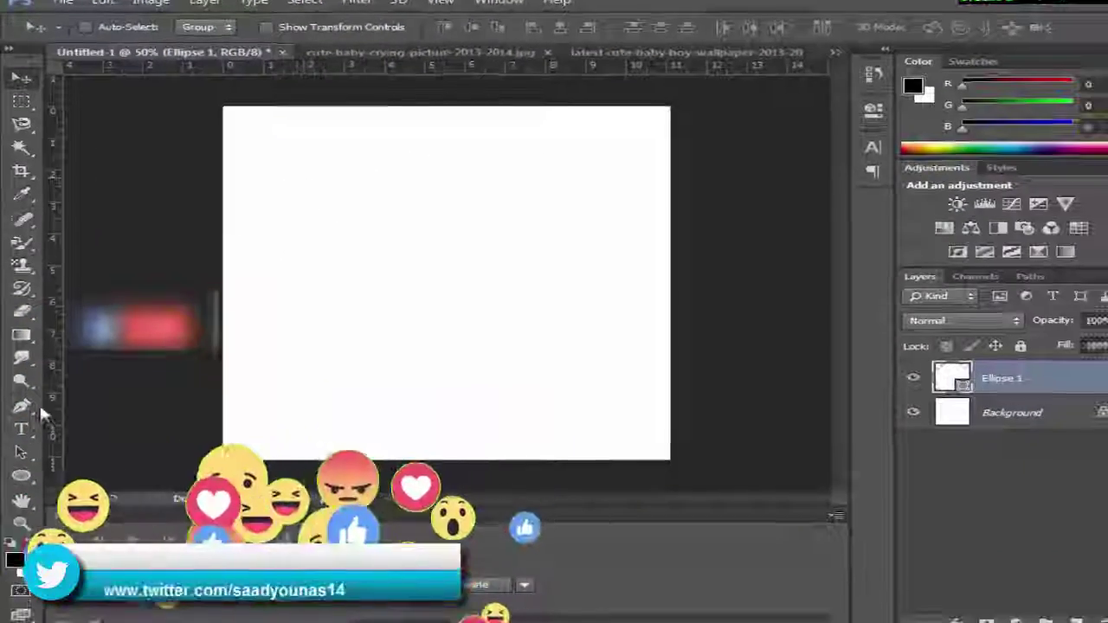
Give Ellipse 1 a 15.93 pt black stroke, enlarge it slightly, and draw black-filled Ellipse 2
click(21, 475)
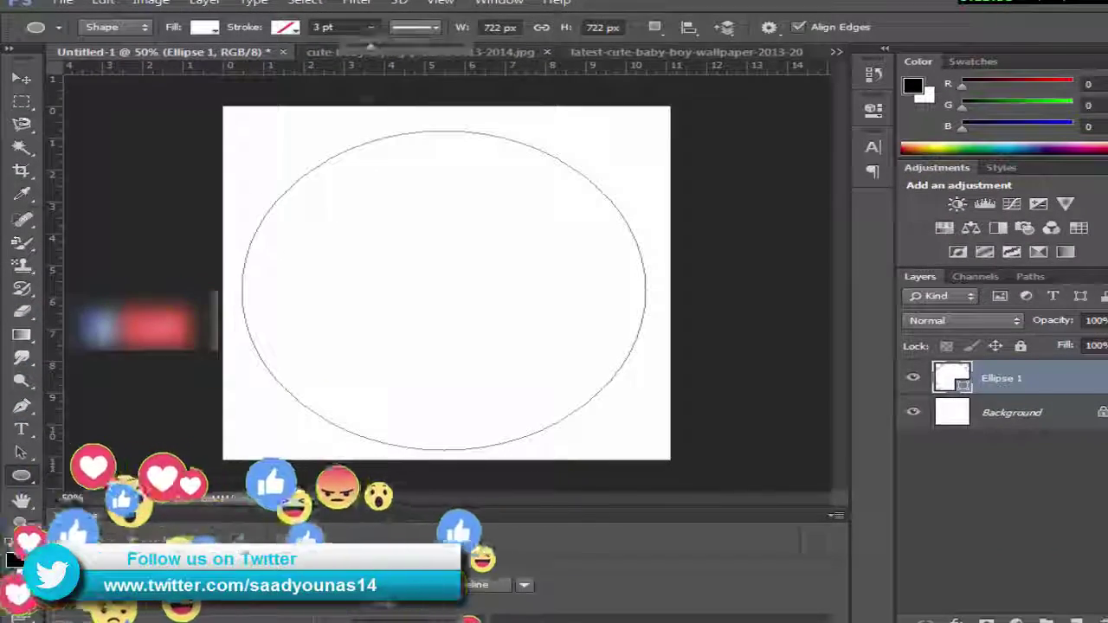
mouse_move(394, 49)
mouse_down()
mouse_move(433, 38)
mouse_move(400, 52)
mouse_up()
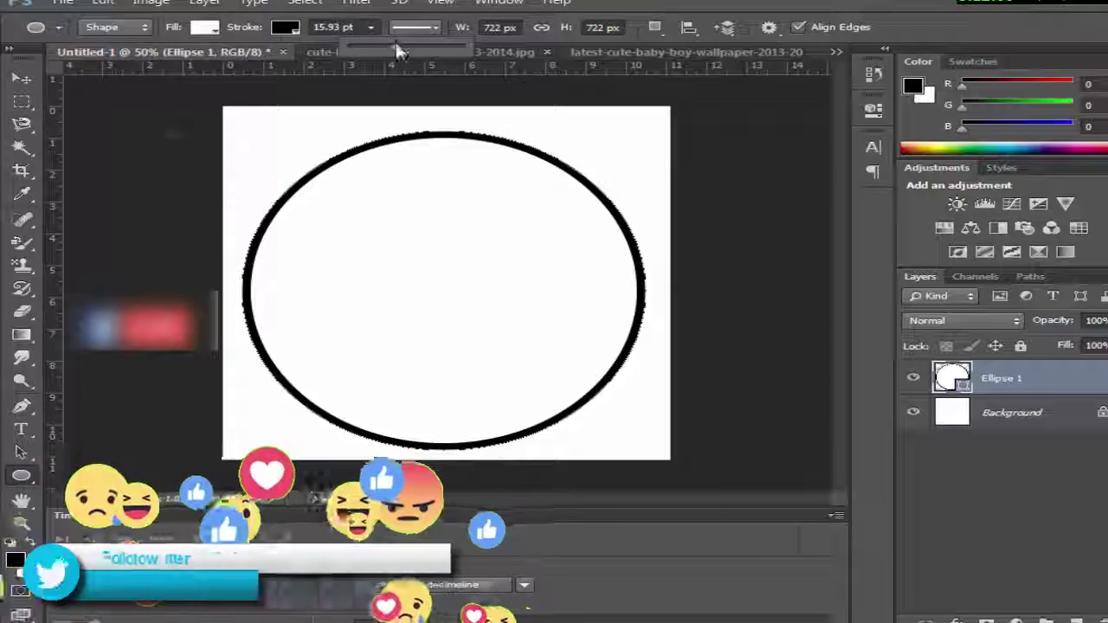
click(21, 78)
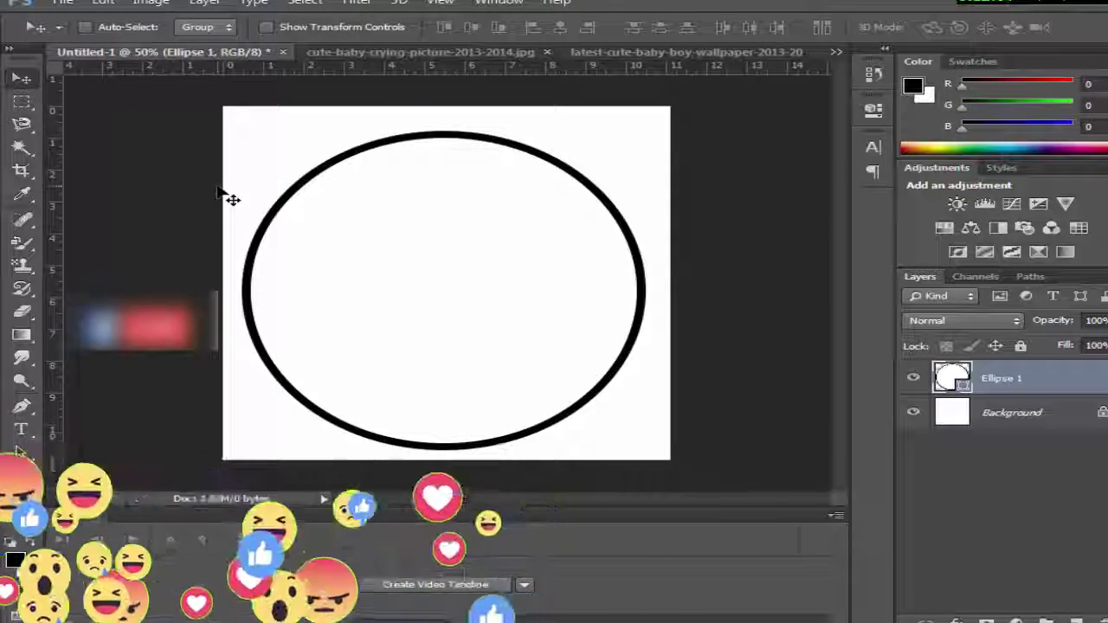
key(ctrl+t)
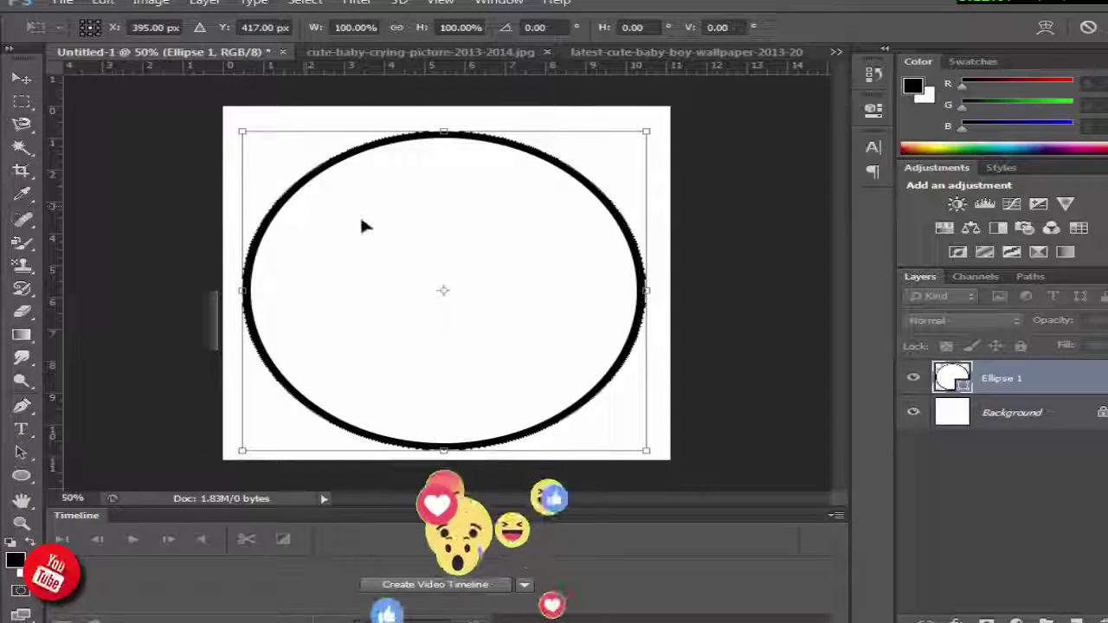
drag(245, 128, 235, 125)
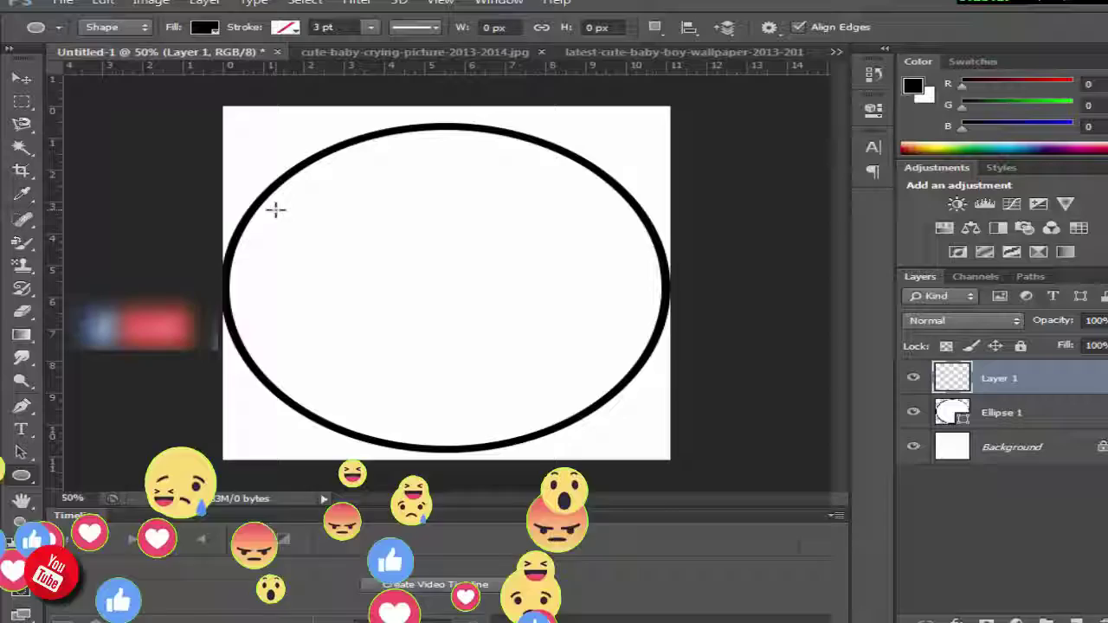
mouse_move(275, 209)
mouse_down()
mouse_move(482, 349)
mouse_move(682, 437)
mouse_up()
Change Ellipse 2's fill from black to white, keeping its thick black outline
key(v)
key(u)
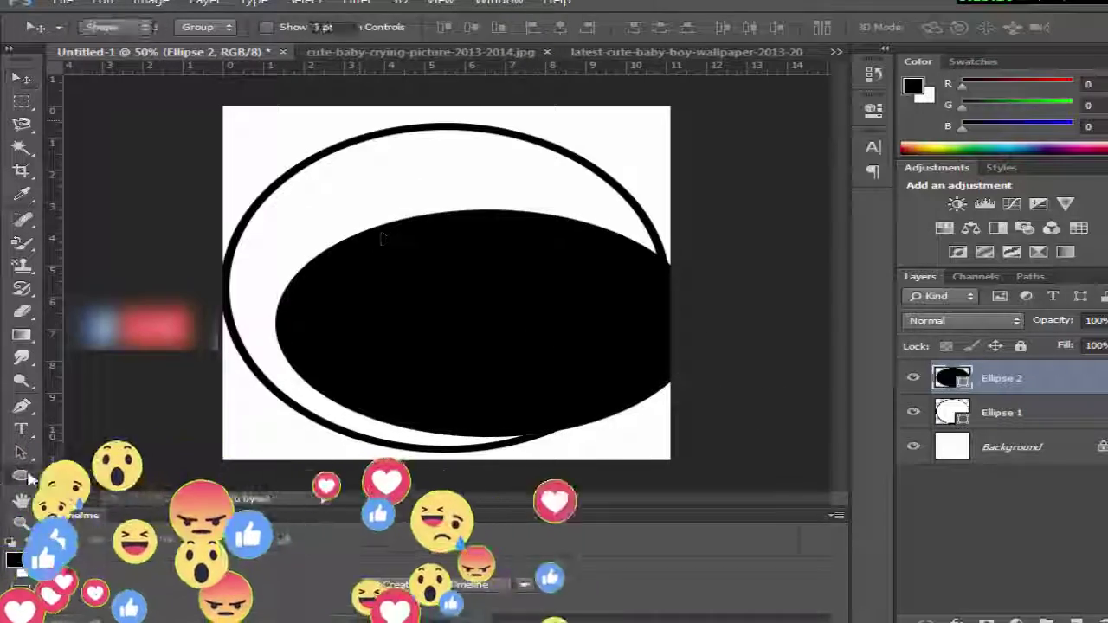
click(204, 29)
click(110, 63)
key(Return)
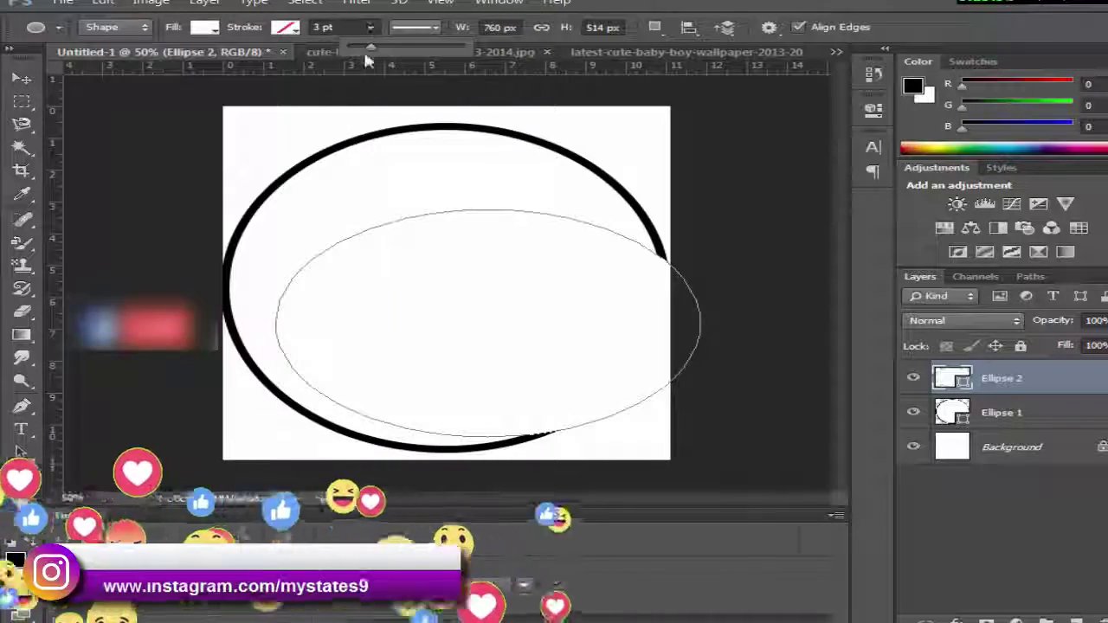
Scale and reposition Ellipse 2 concentrically just inside Ellipse 1 to form a double ring
key(v)
key(ctrl+t)
drag(353, 251, 346, 262)
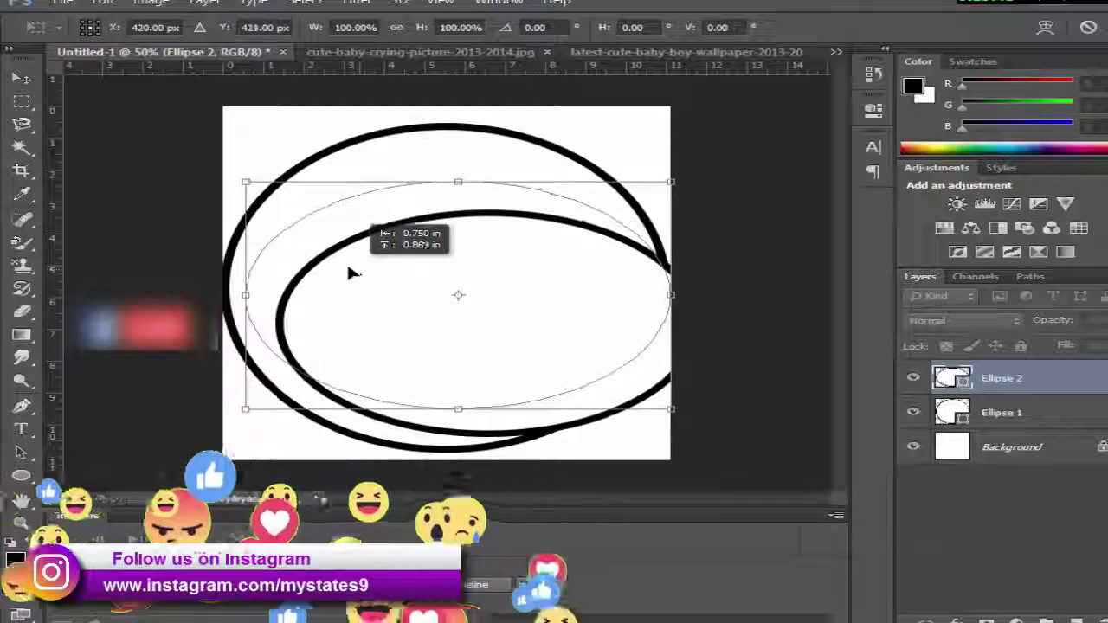
drag(445, 166, 445, 143)
drag(445, 402, 445, 436)
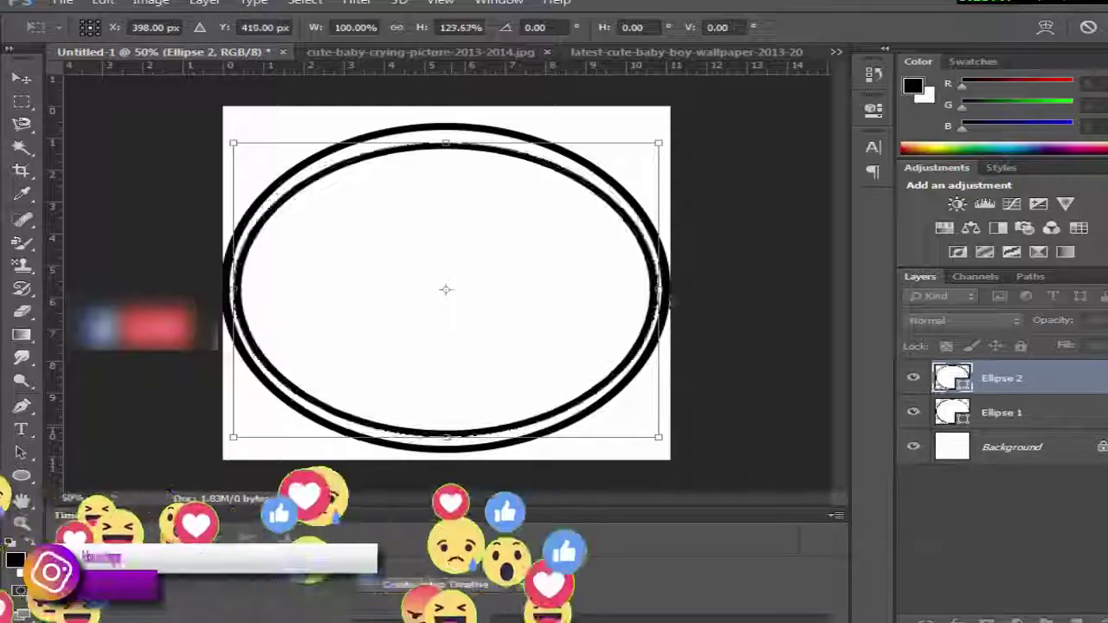
drag(658, 289, 649, 287)
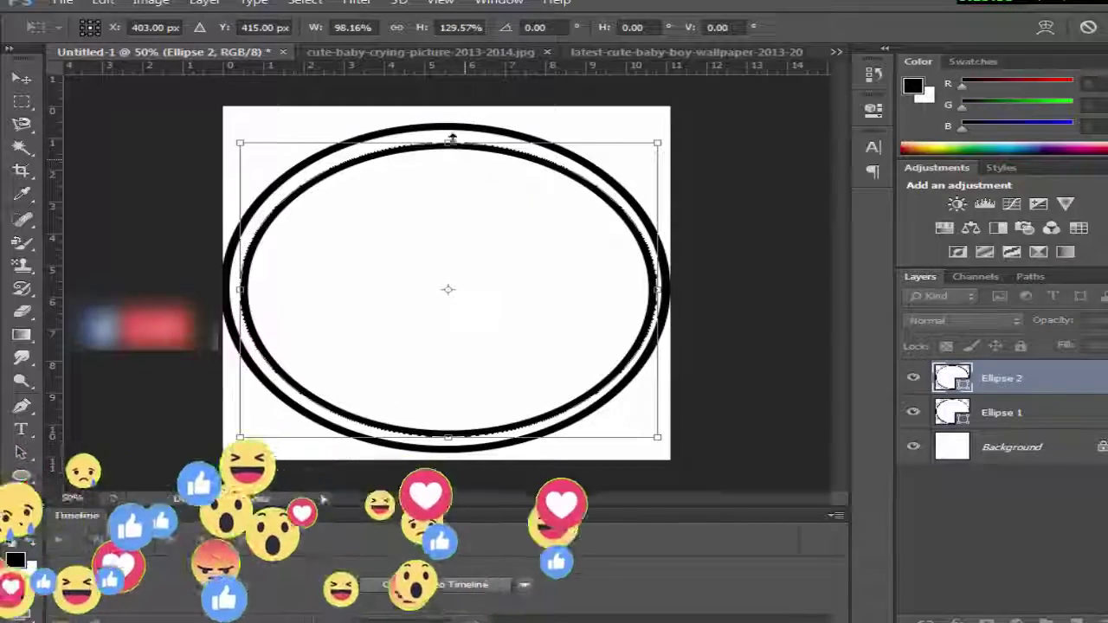
drag(450, 143, 450, 138)
key(Return)
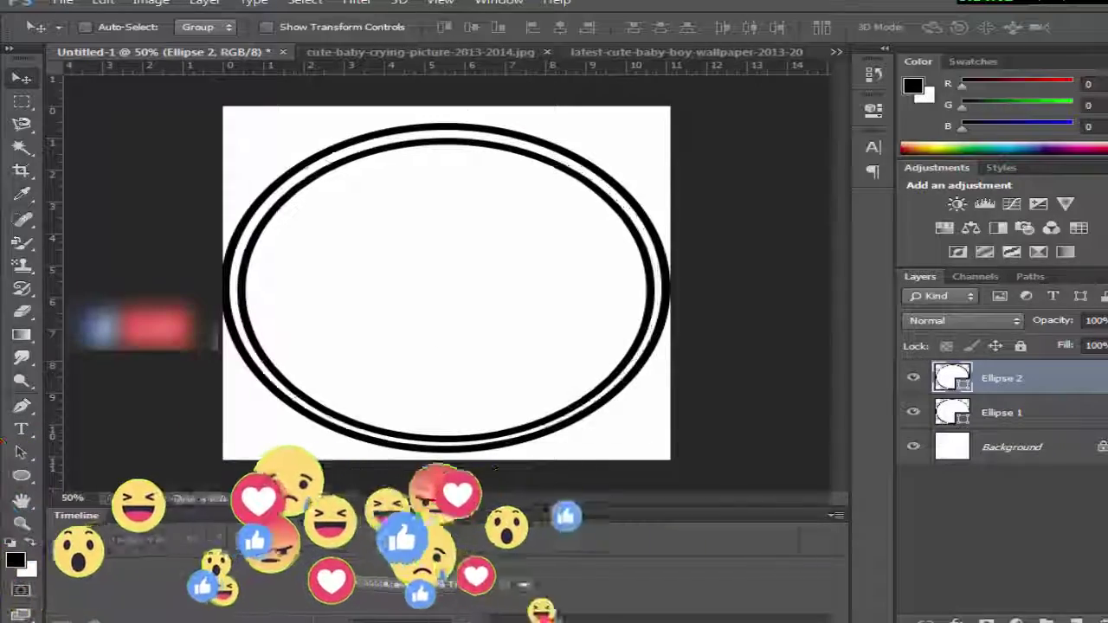
Add a yellow Drop Shadow to Ellipse 2
double_click(1078, 381)
click(503, 286)
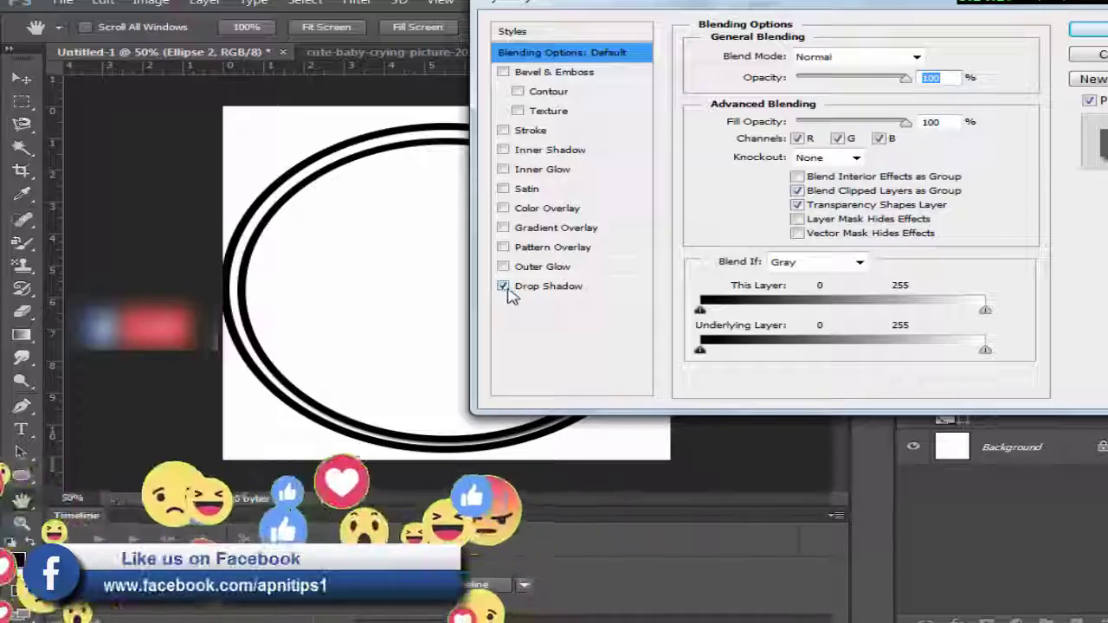
click(547, 286)
click(931, 56)
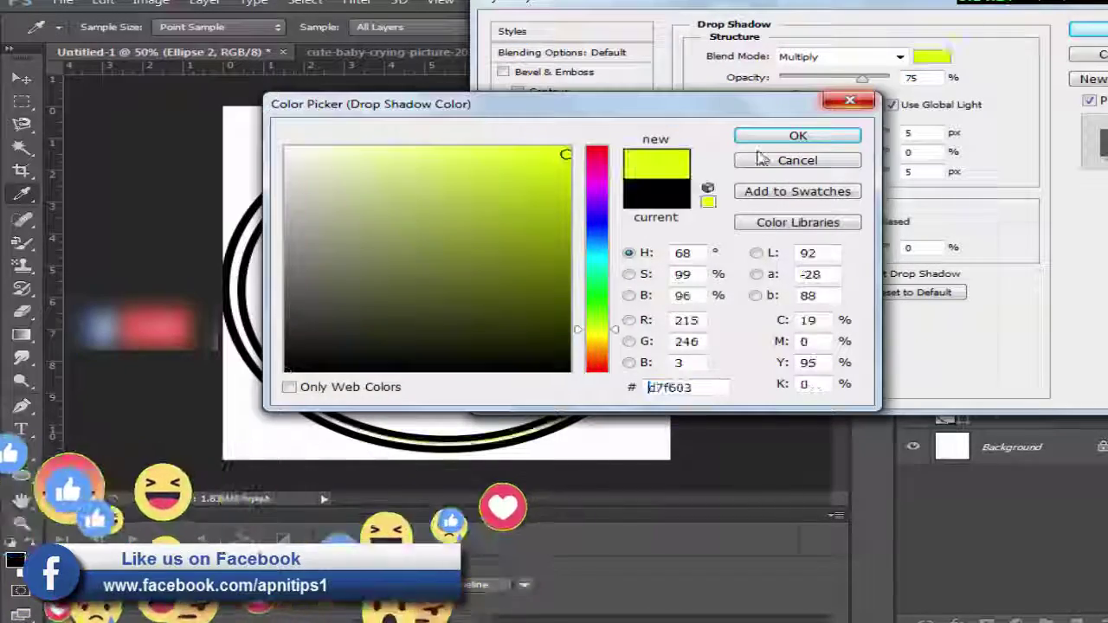
click(798, 136)
click(1087, 29)
Add a 3 px red Stroke to Ellipse 2
double_click(1078, 376)
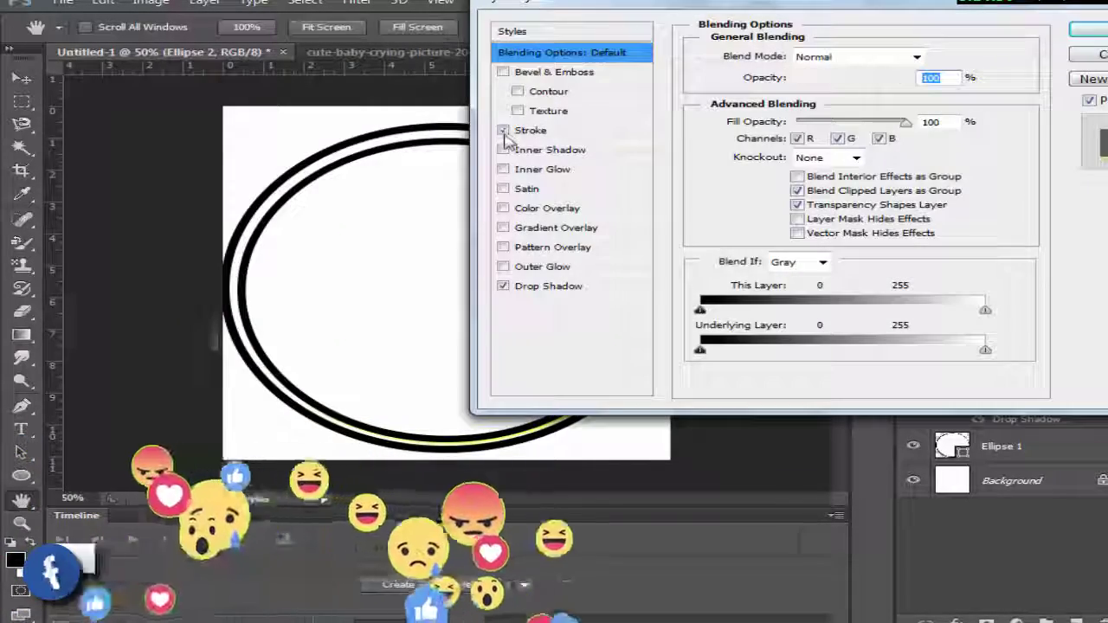
click(530, 130)
click(749, 177)
click(567, 108)
click(796, 136)
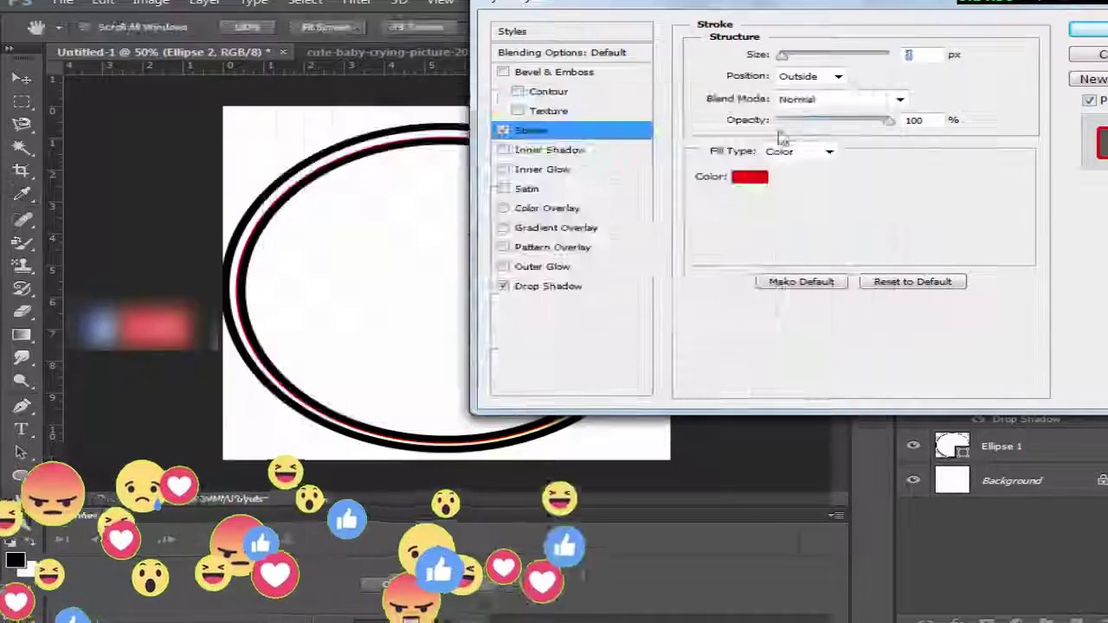
Add Bevel & Emboss and Inner Shadow to Ellipse 2 and apply the effects
click(503, 189)
click(503, 189)
click(503, 71)
click(503, 149)
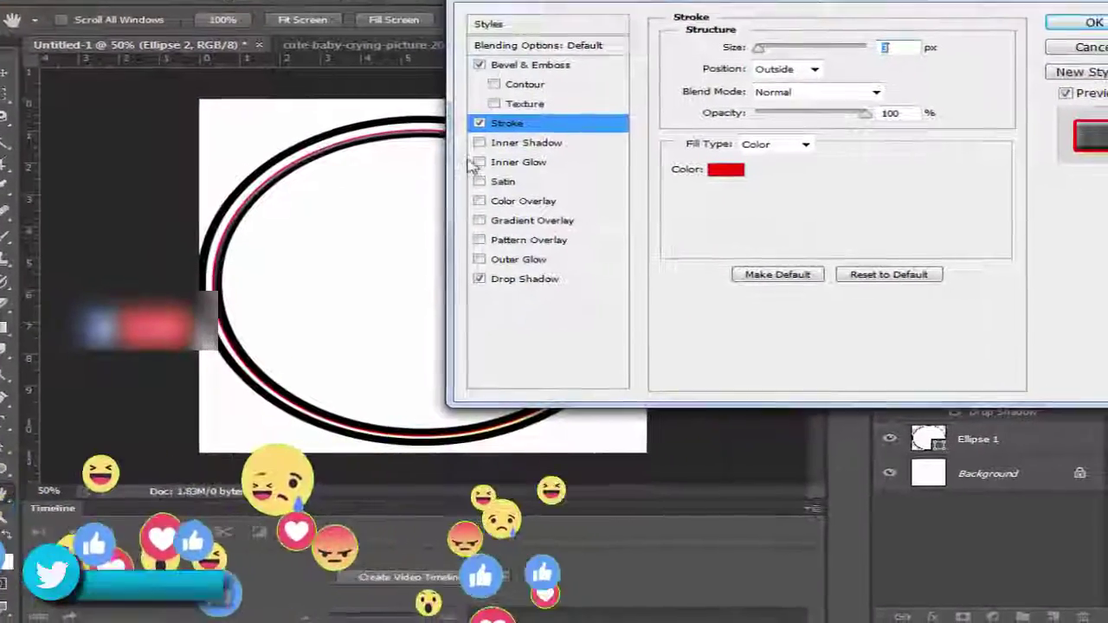
click(503, 169)
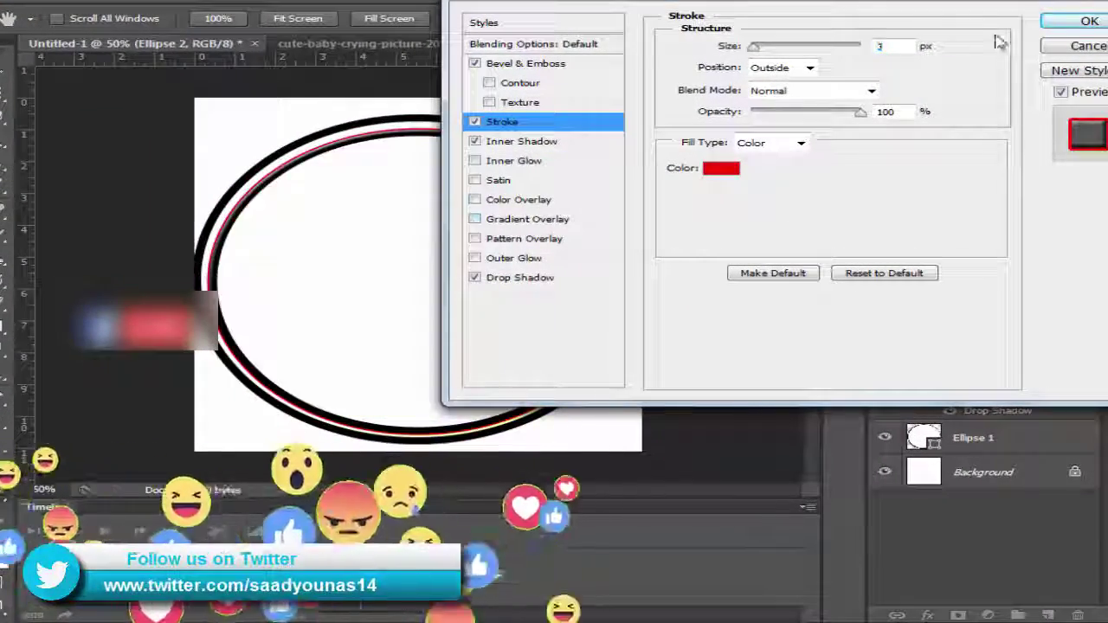
click(1088, 21)
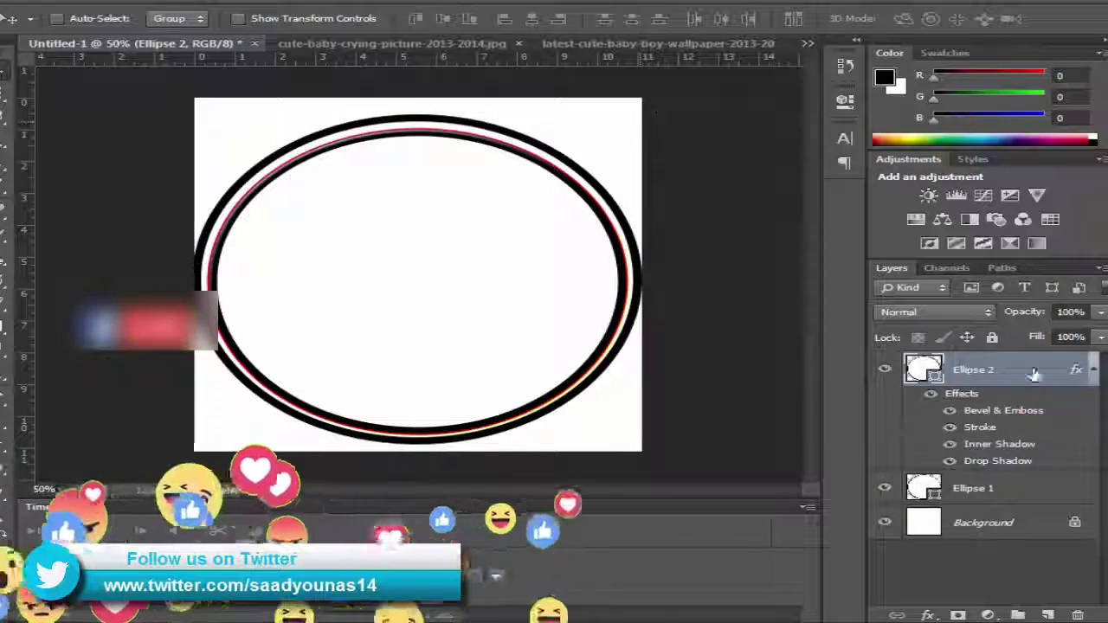
double_click(1033, 500)
Give Ellipse 1 a blue Stroke and a Drop Shadow
click(502, 122)
click(770, 143)
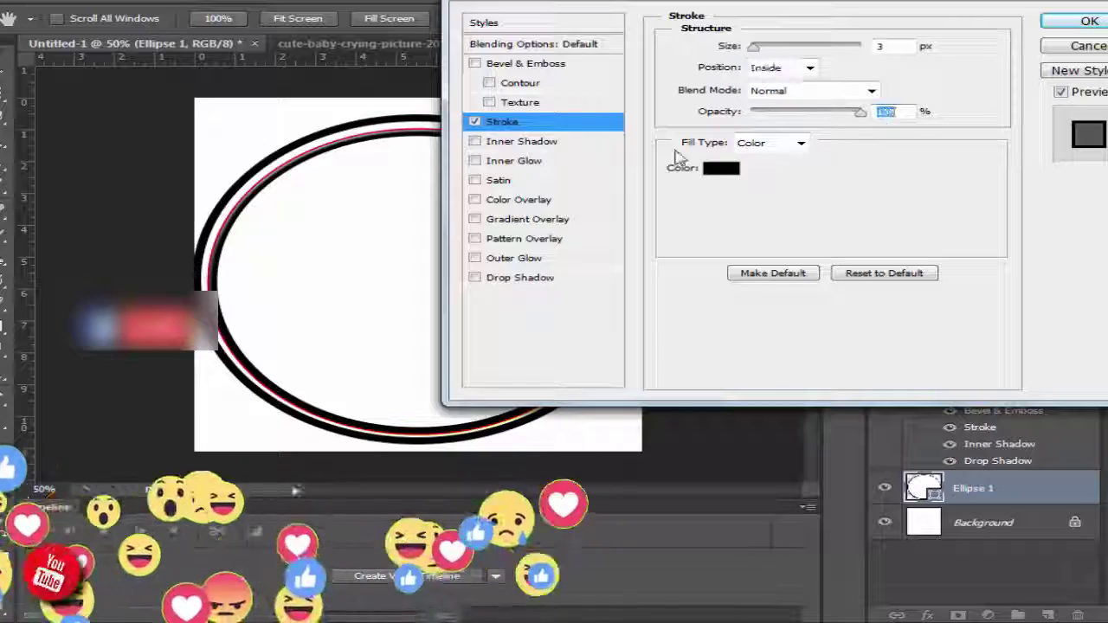
click(721, 167)
click(561, 217)
click(502, 158)
click(773, 122)
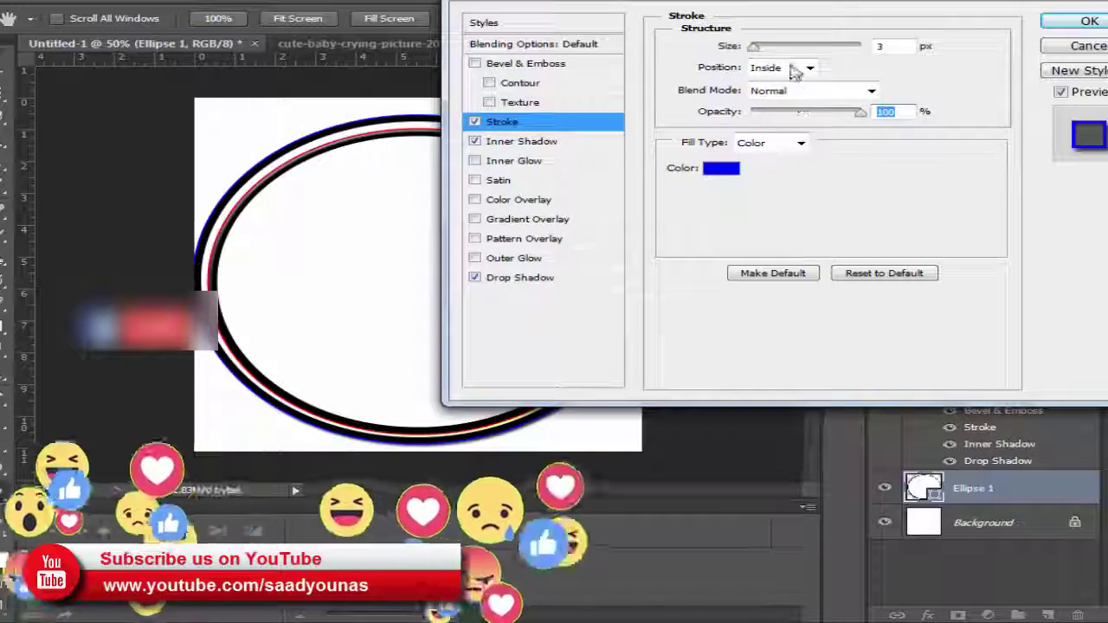
click(567, 278)
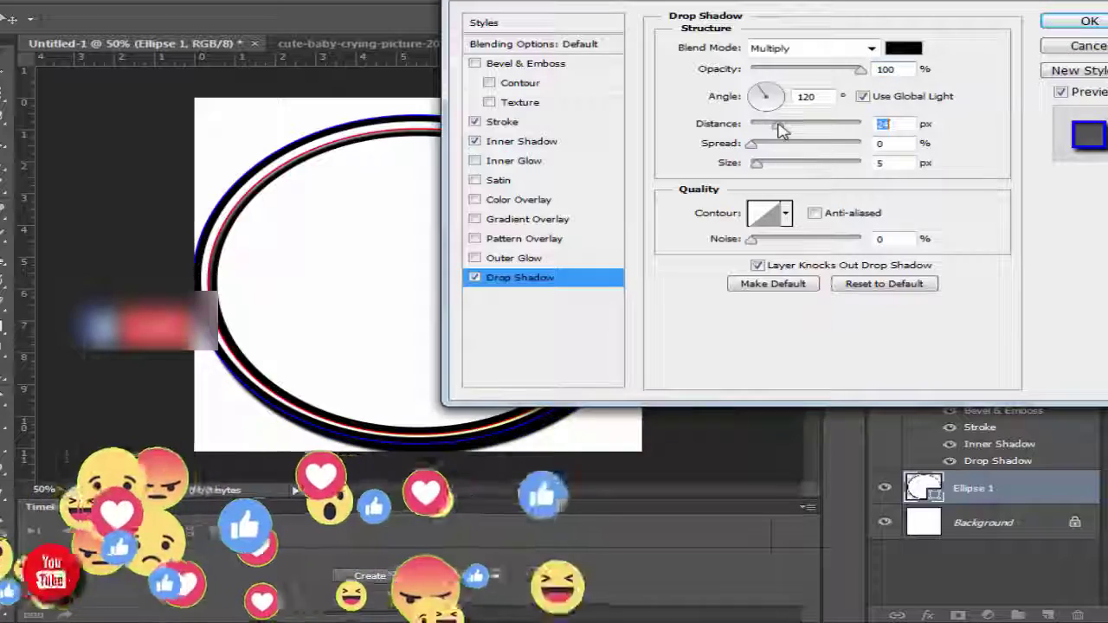
click(1073, 22)
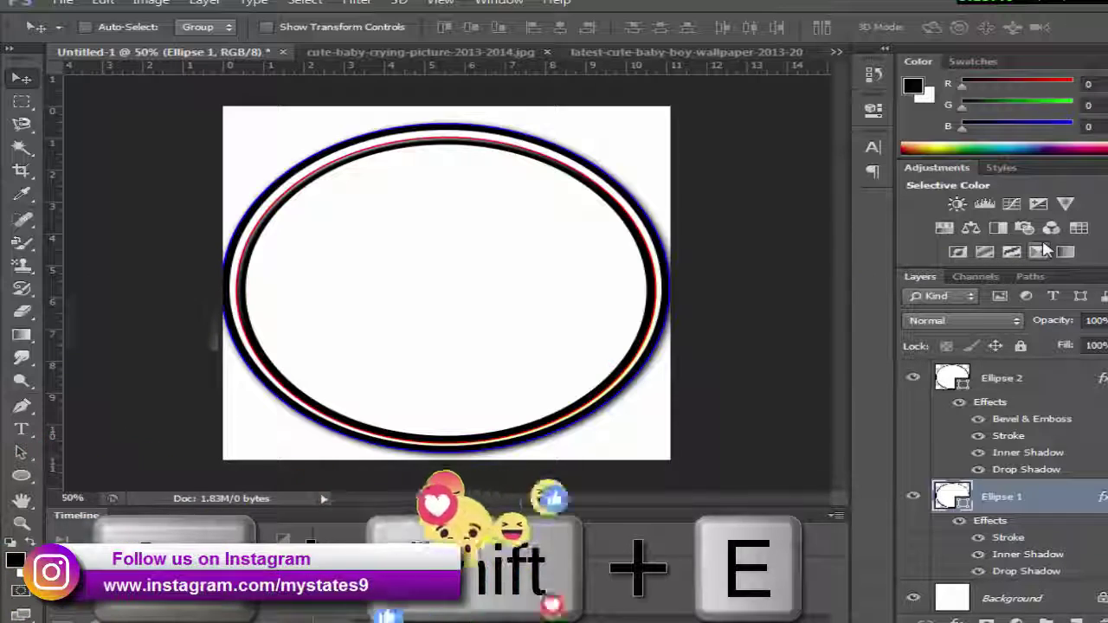
Merge the ellipses and background into a single Background layer with Ctrl+Shift+E
key(ctrl+shift+e)
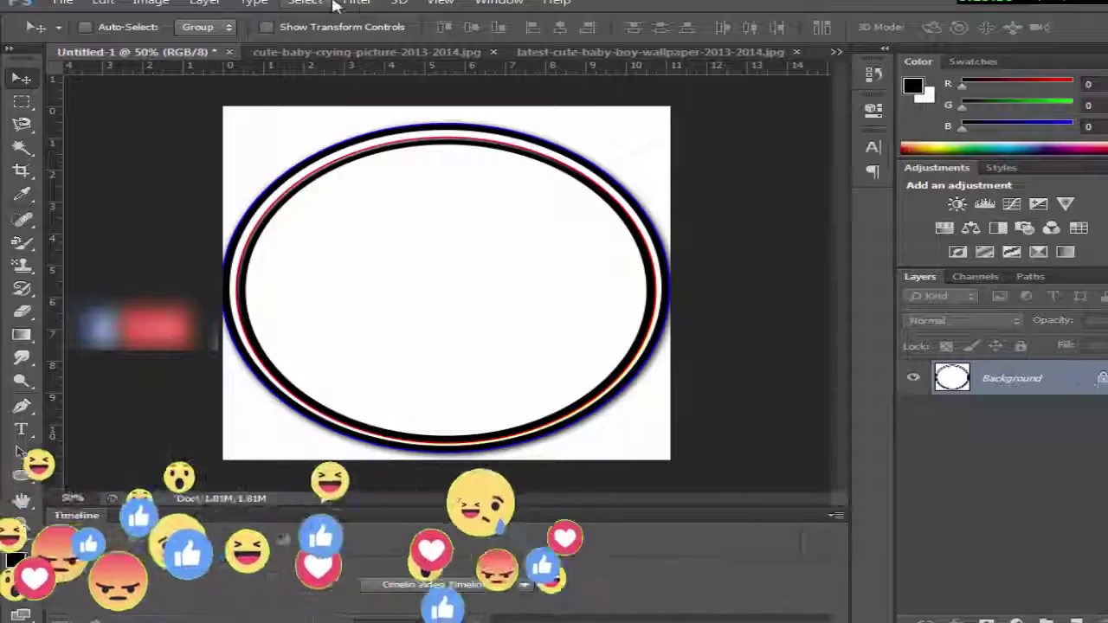
click(649, 52)
click(835, 52)
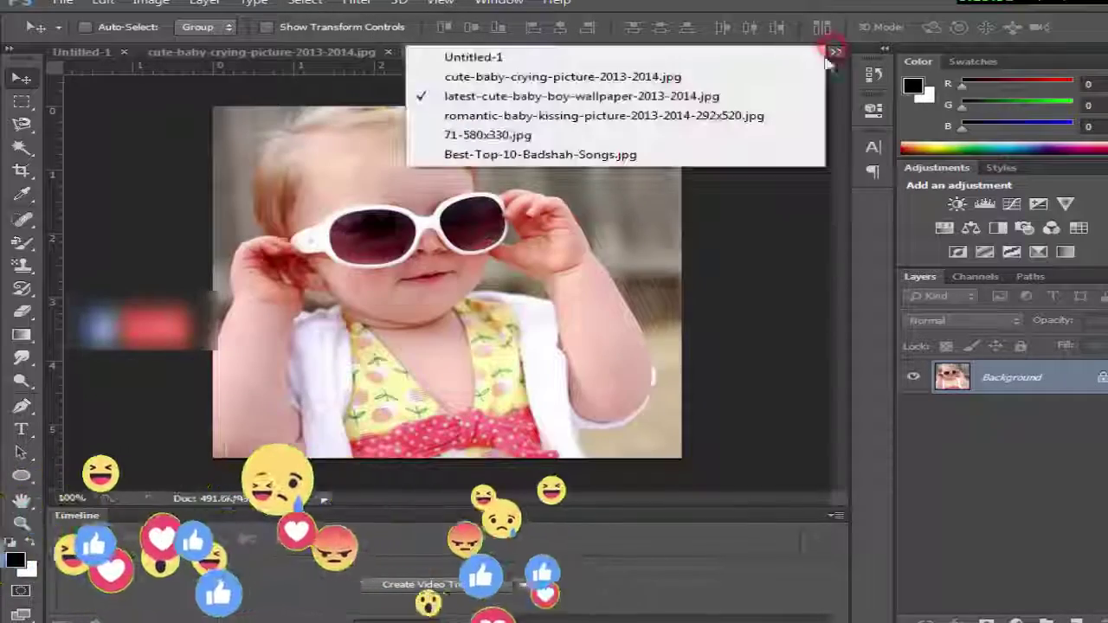
Switch to 71-580x330.jpg and convert its locked background into Layer 0
click(704, 136)
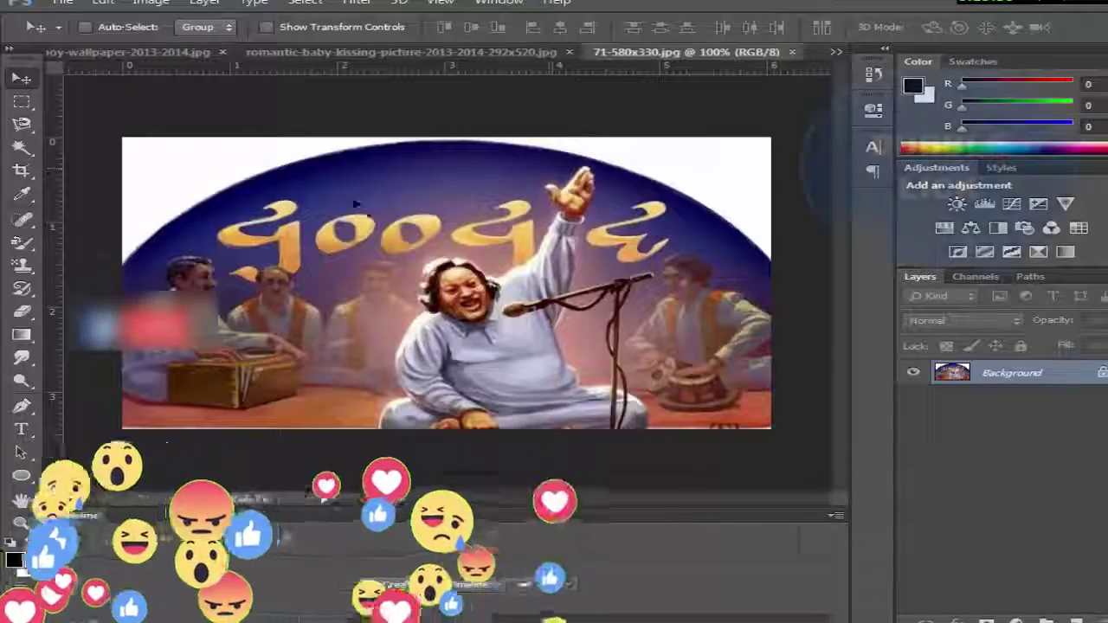
double_click(1012, 372)
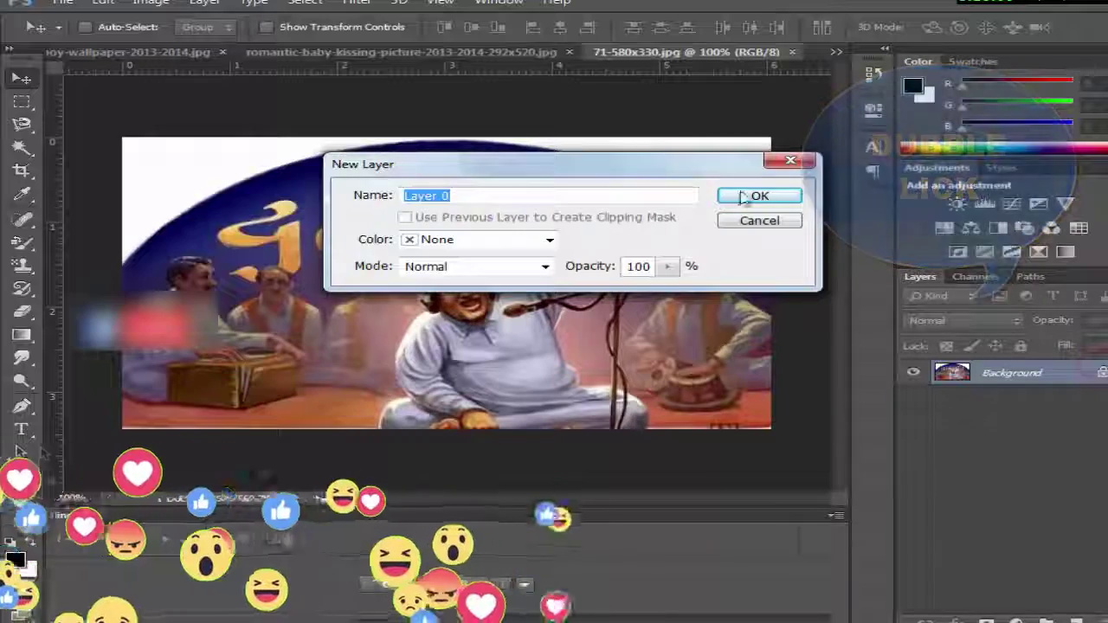
click(747, 198)
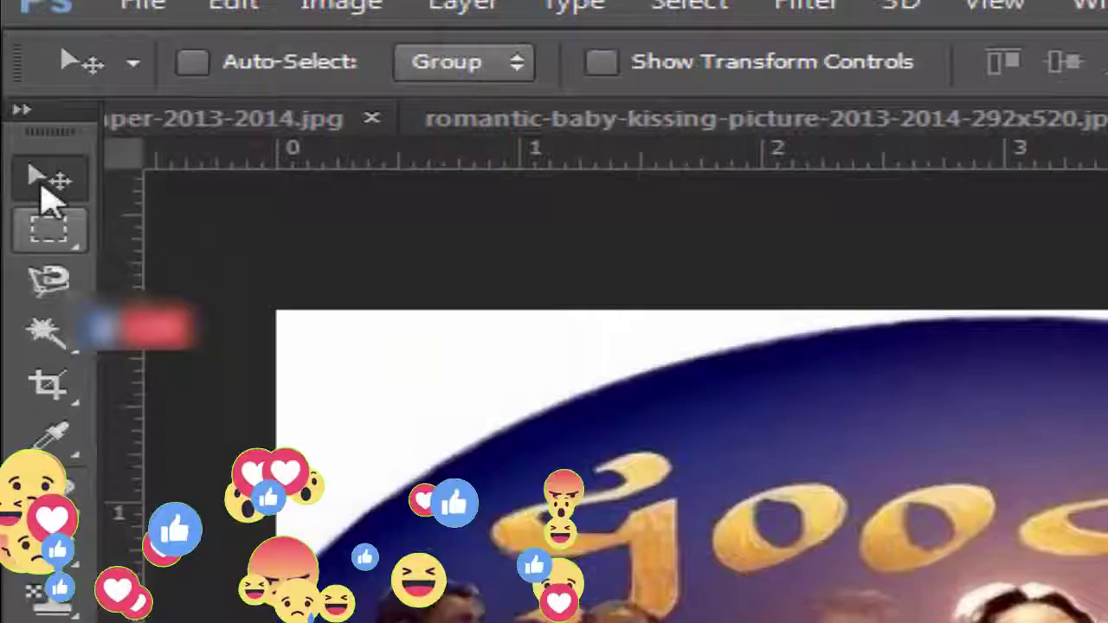
Select the white corners with the Magic Wand and delete them to leave transparency
click(41, 186)
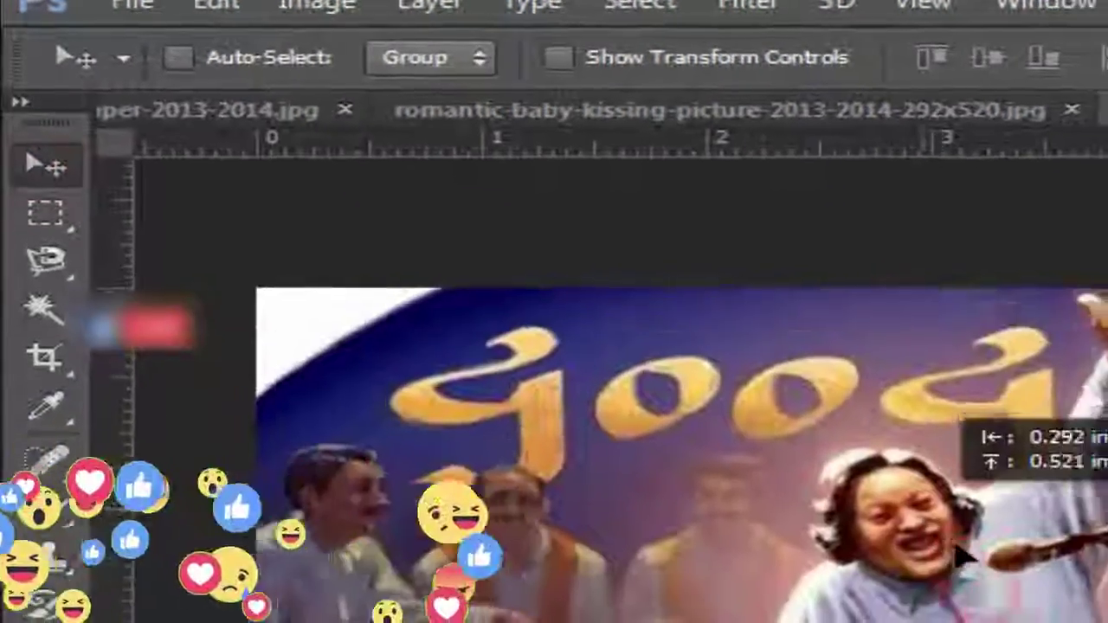
mouse_move(952, 519)
mouse_down()
mouse_move(968, 548)
mouse_move(938, 528)
mouse_up()
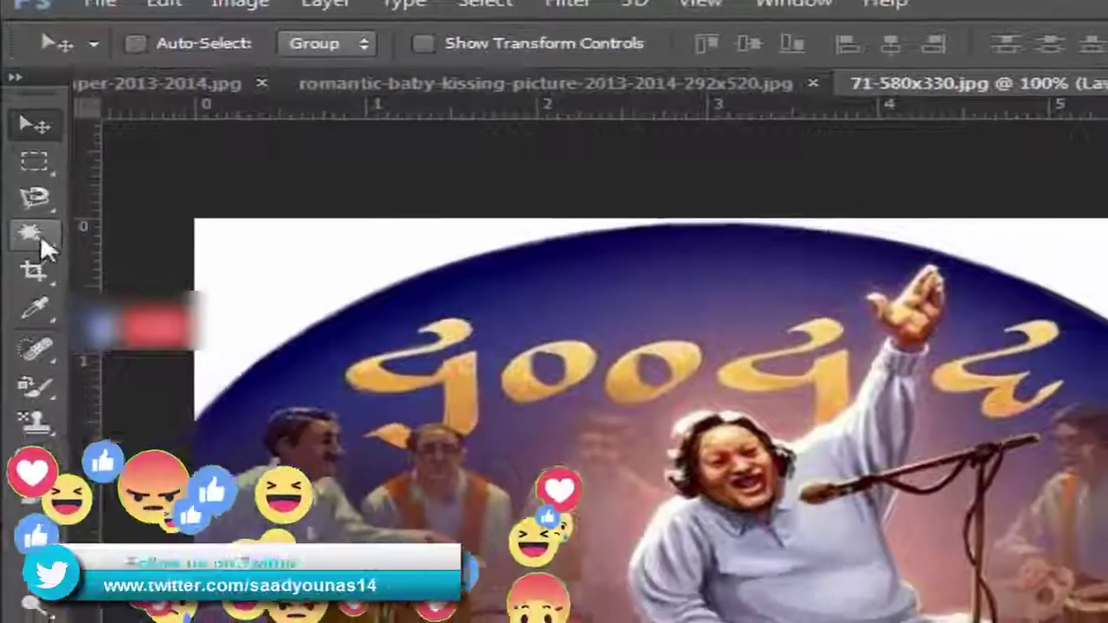
click(40, 238)
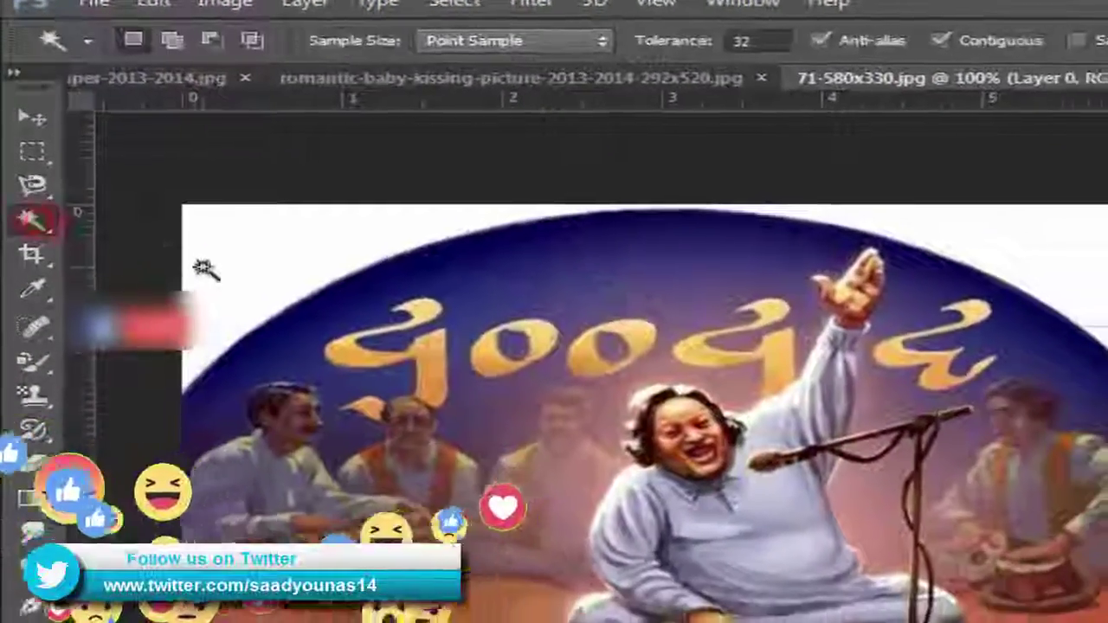
click(205, 267)
key(Delete)
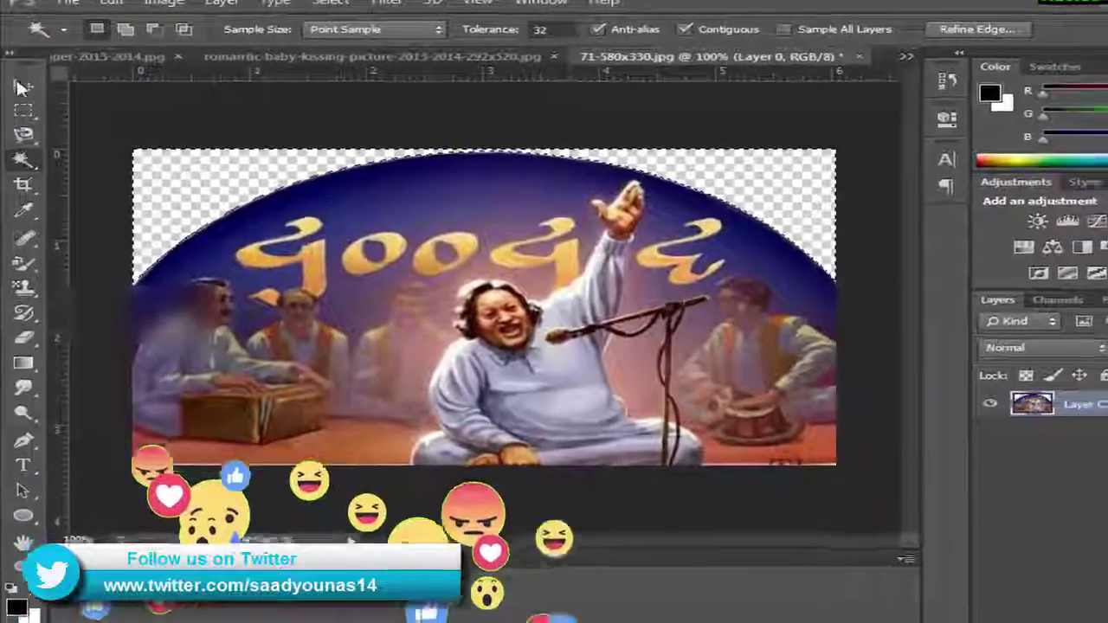
click(23, 81)
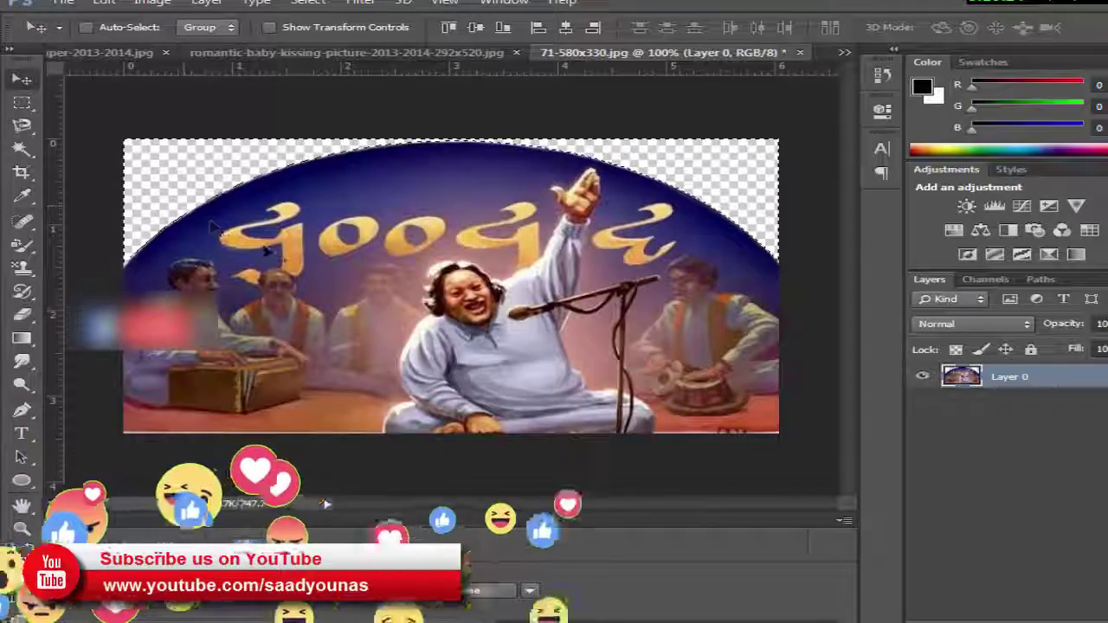
Drag the singer image into the oval logo as Layer 1 and enlarge it upward
mouse_move(270, 253)
mouse_down()
mouse_move(185, 55)
mouse_move(593, 317)
mouse_up()
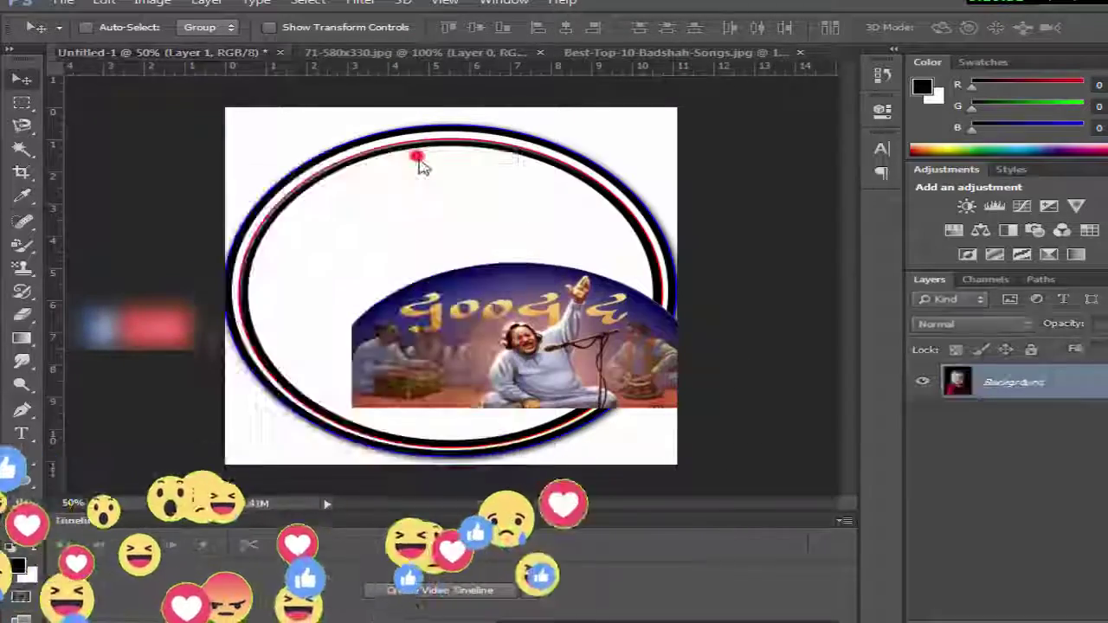
mouse_move(439, 280)
mouse_down()
mouse_move(405, 290)
mouse_move(379, 271)
mouse_up()
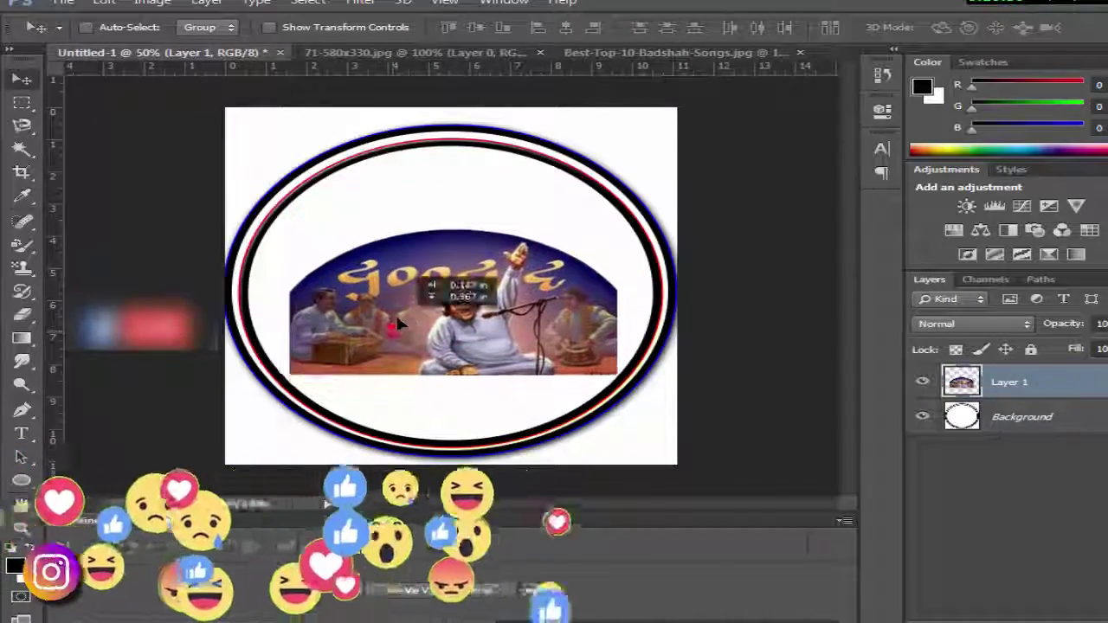
key(ctrl+t)
drag(613, 230, 641, 220)
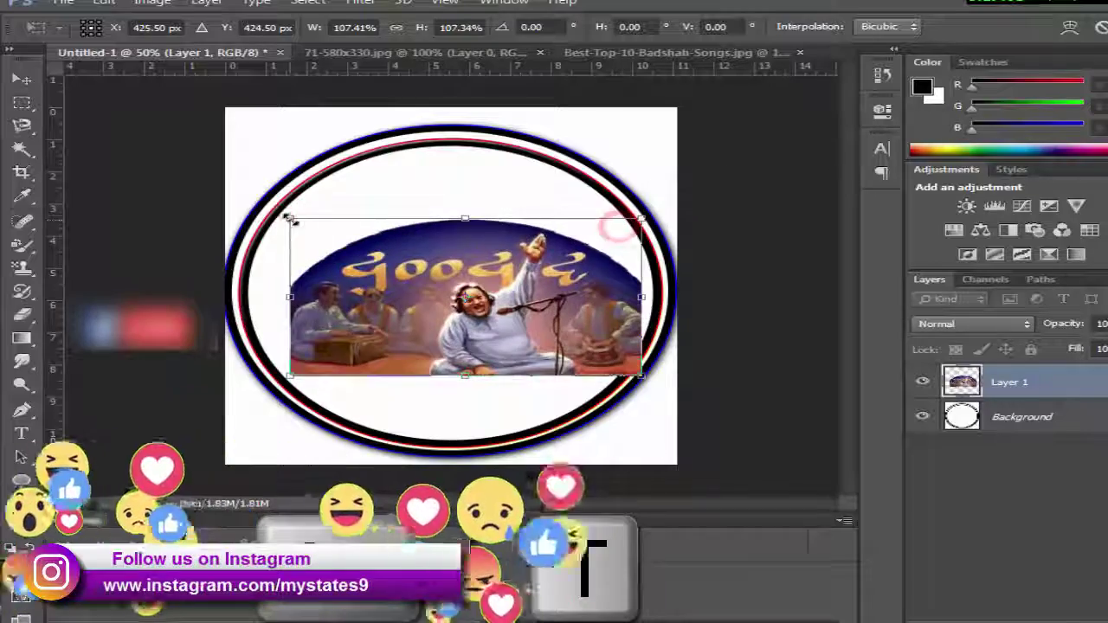
drag(290, 219, 246, 200)
mouse_move(582, 331)
mouse_down()
mouse_move(580, 386)
mouse_move(593, 277)
mouse_up()
Fine-tune the singer photo to about 108% × 115% and commit the transform
drag(652, 232, 648, 232)
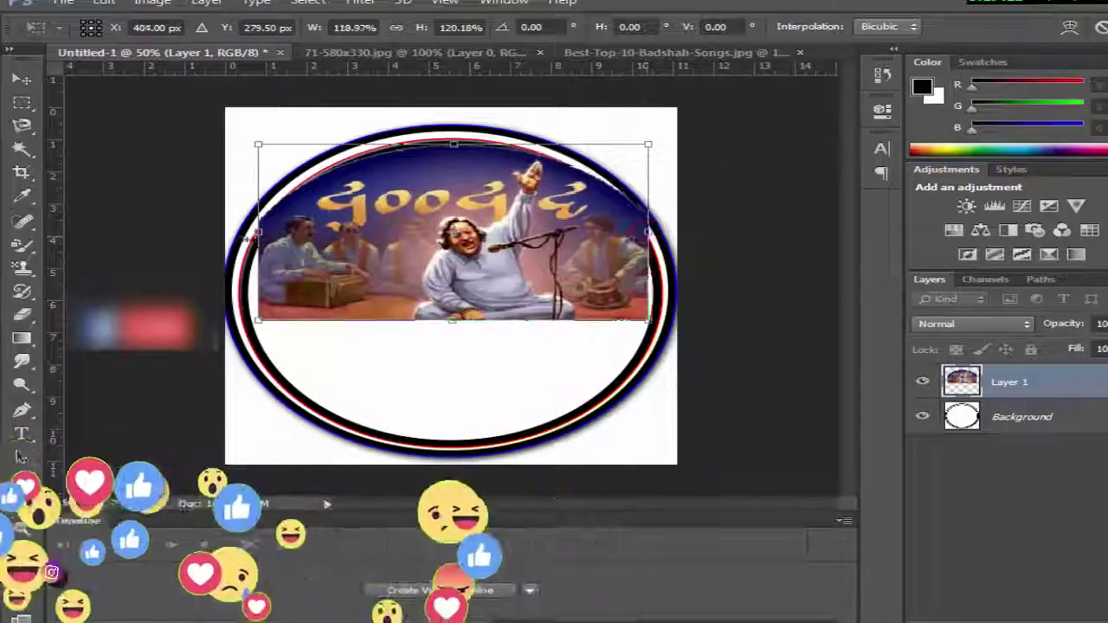
drag(258, 232, 246, 232)
drag(449, 140, 448, 147)
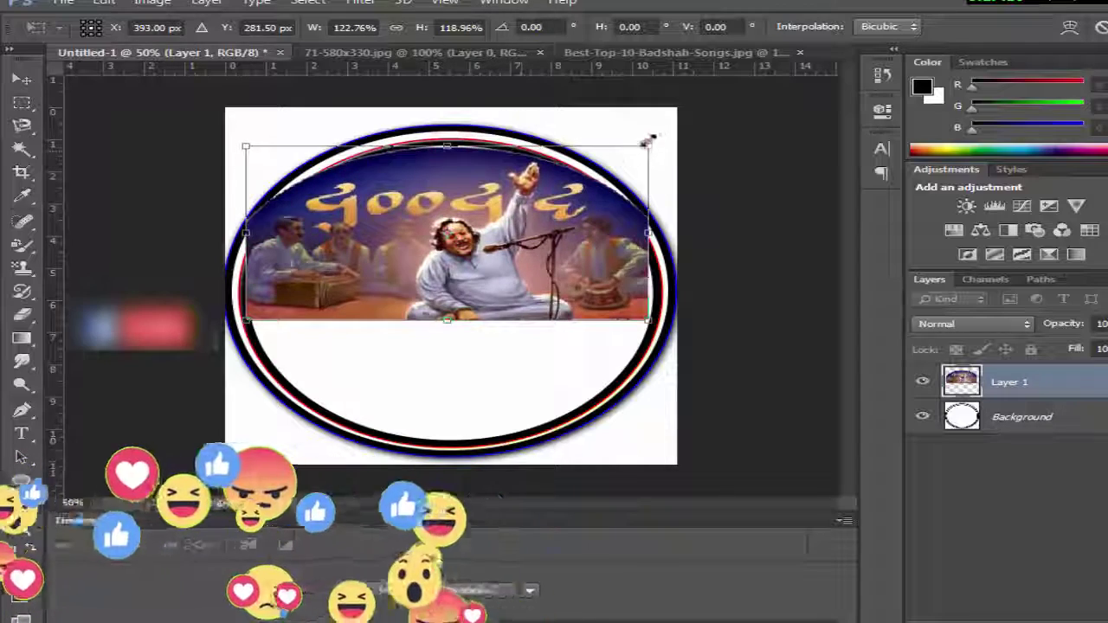
drag(651, 138, 631, 153)
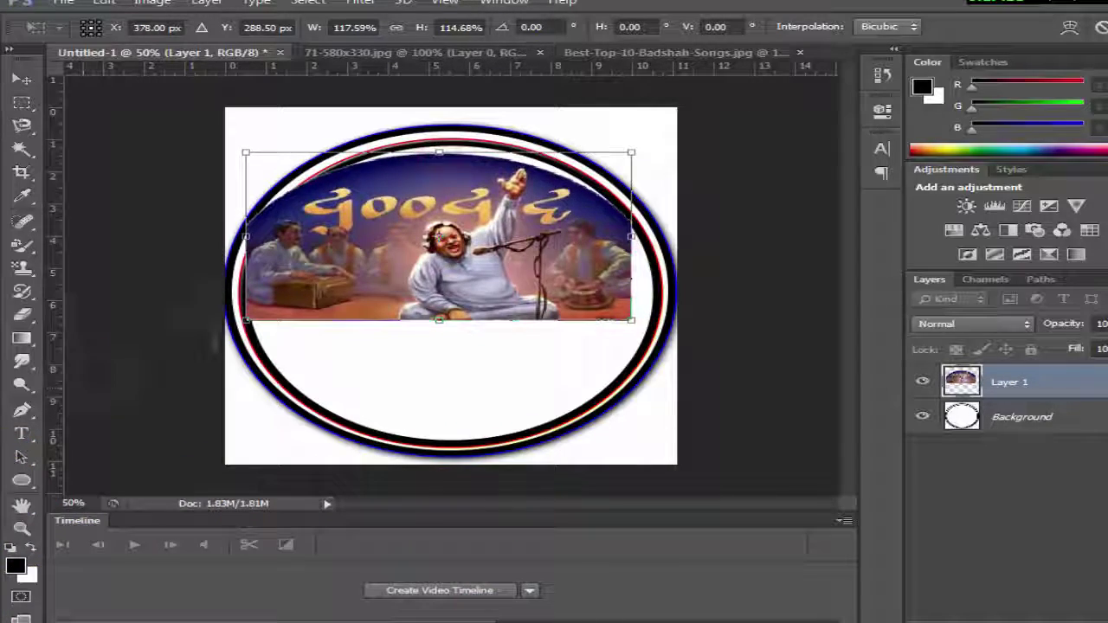
drag(254, 227, 271, 232)
drag(371, 243, 378, 245)
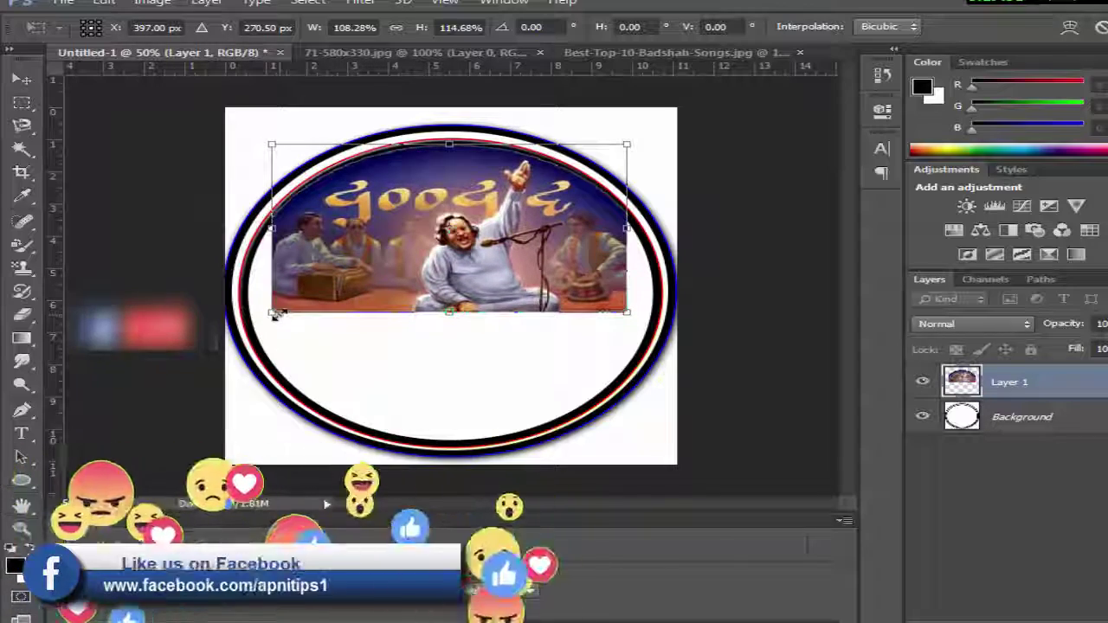
drag(448, 312, 449, 323)
key(Return)
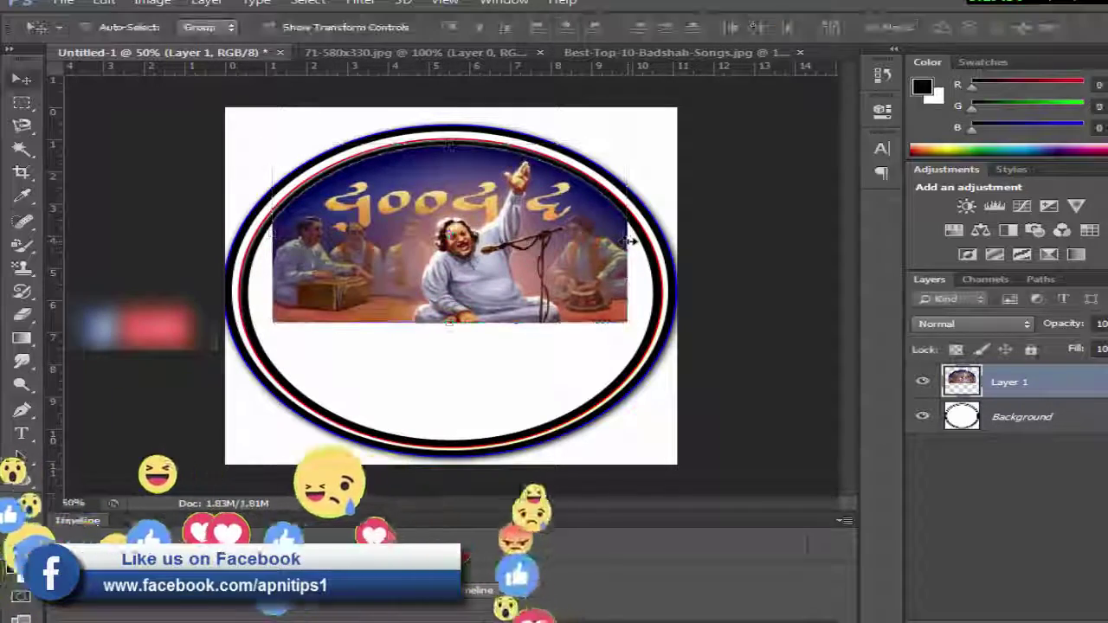
Smudge the singer photo's lower and side edges into the white oval with a 175 px brush
right_click(22, 362)
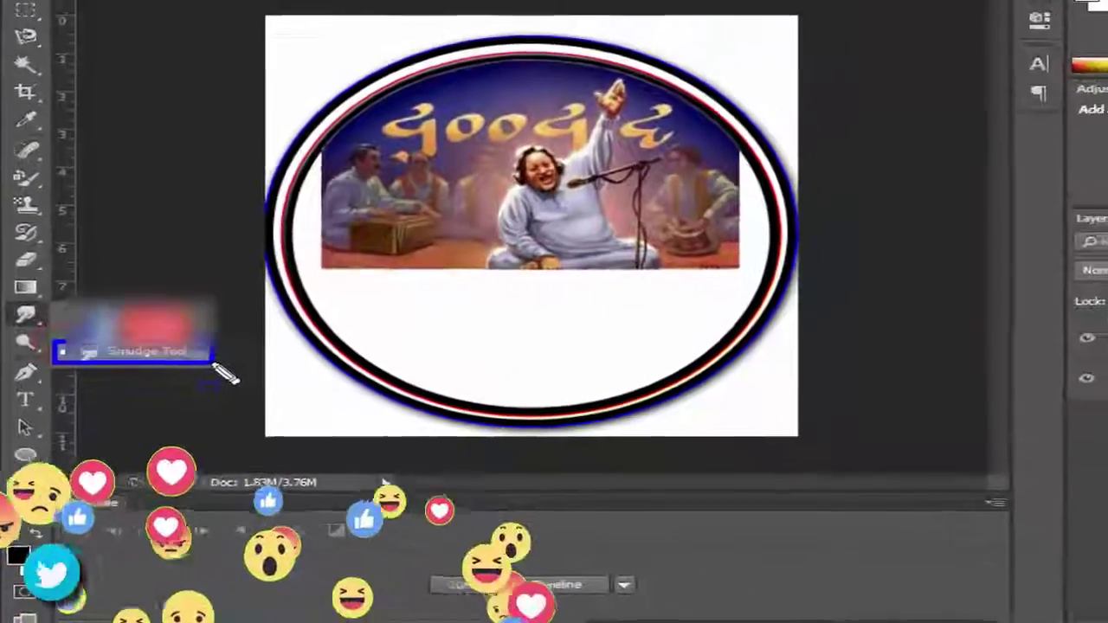
click(142, 246)
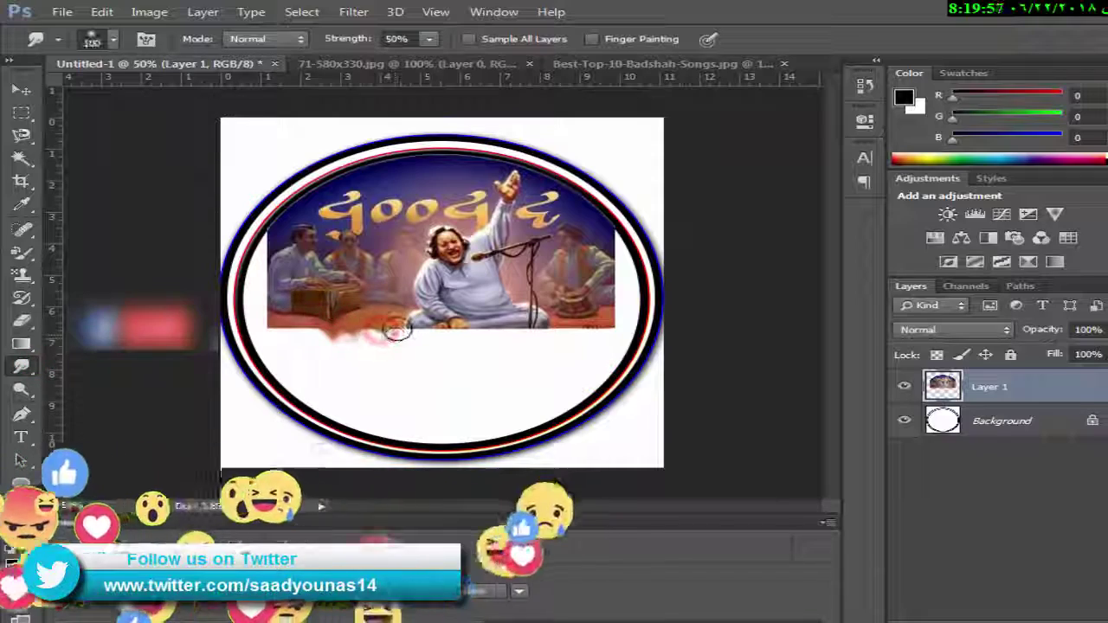
key(bracketright)
mouse_move(397, 329)
mouse_down()
mouse_move(272, 326)
mouse_move(253, 346)
mouse_up()
drag(554, 294, 610, 307)
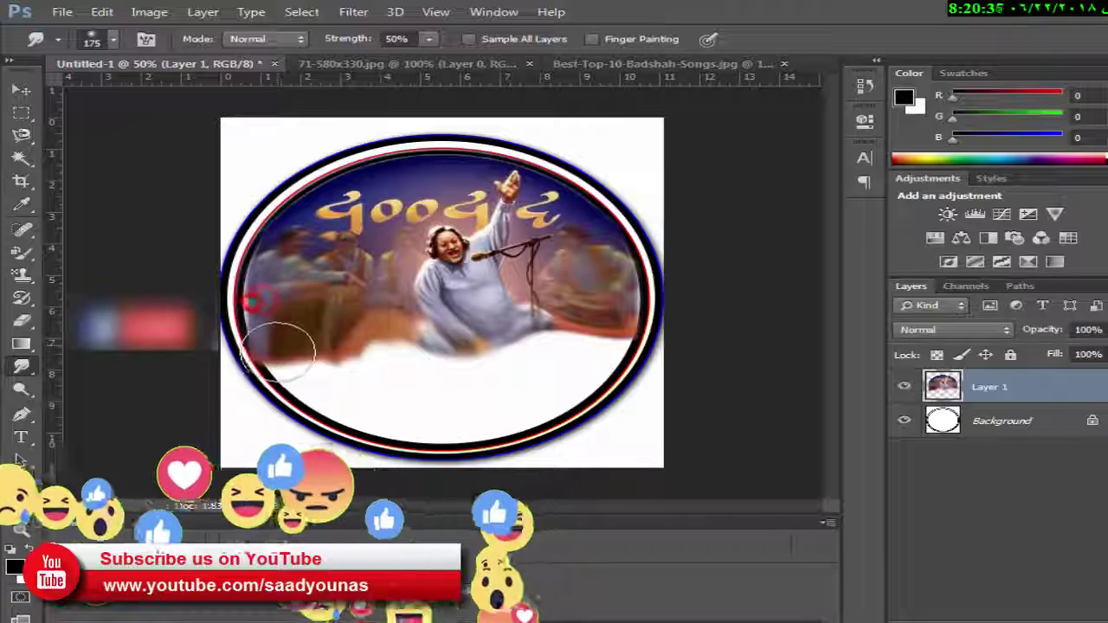
mouse_move(337, 346)
mouse_down()
mouse_move(312, 346)
mouse_move(300, 363)
mouse_up()
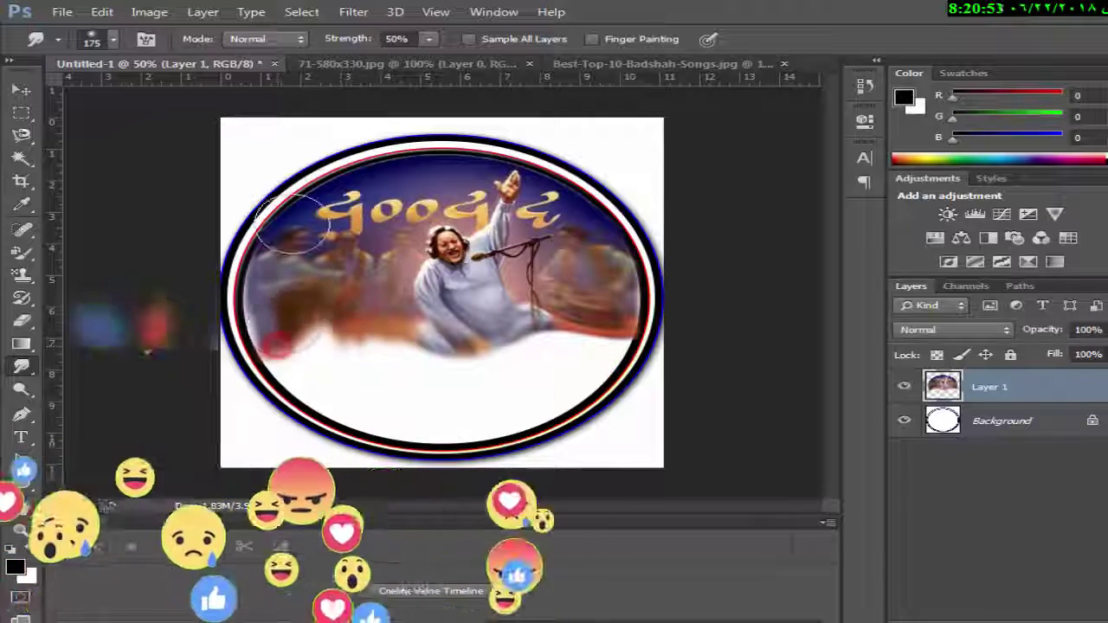
click(21, 90)
right_click(22, 366)
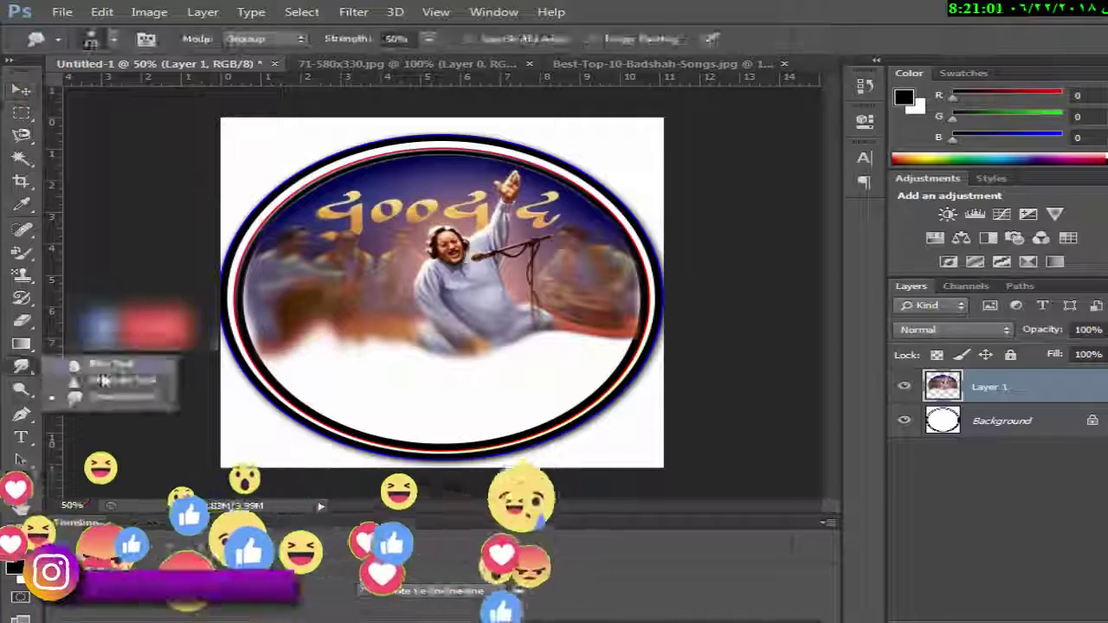
click(100, 363)
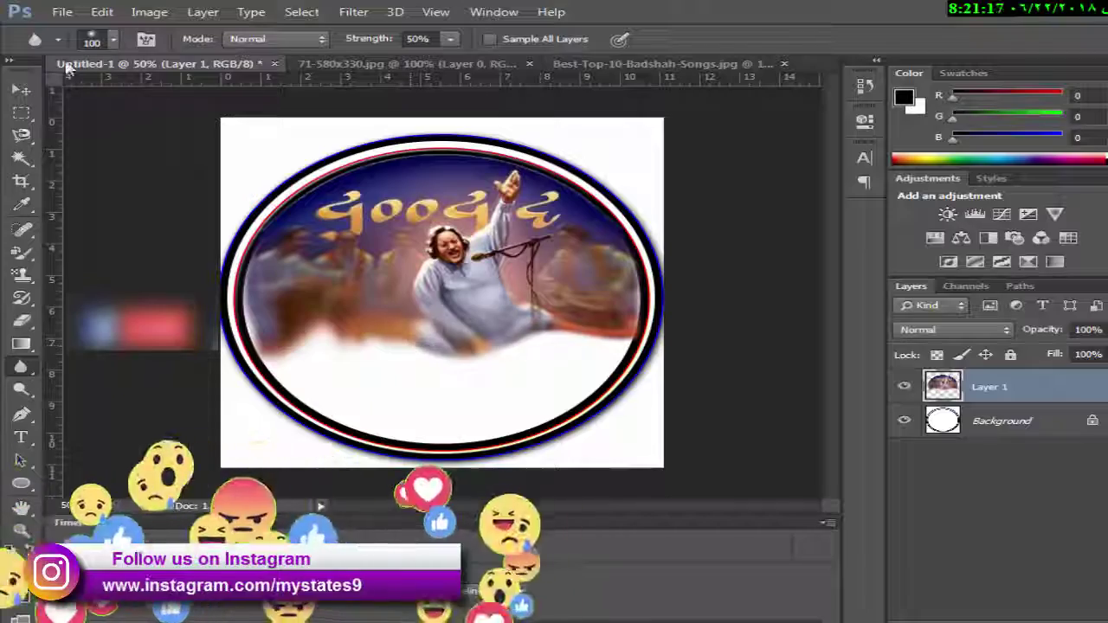
Close 71-580x330.jpg without saving its changes
key(v)
click(398, 64)
click(539, 63)
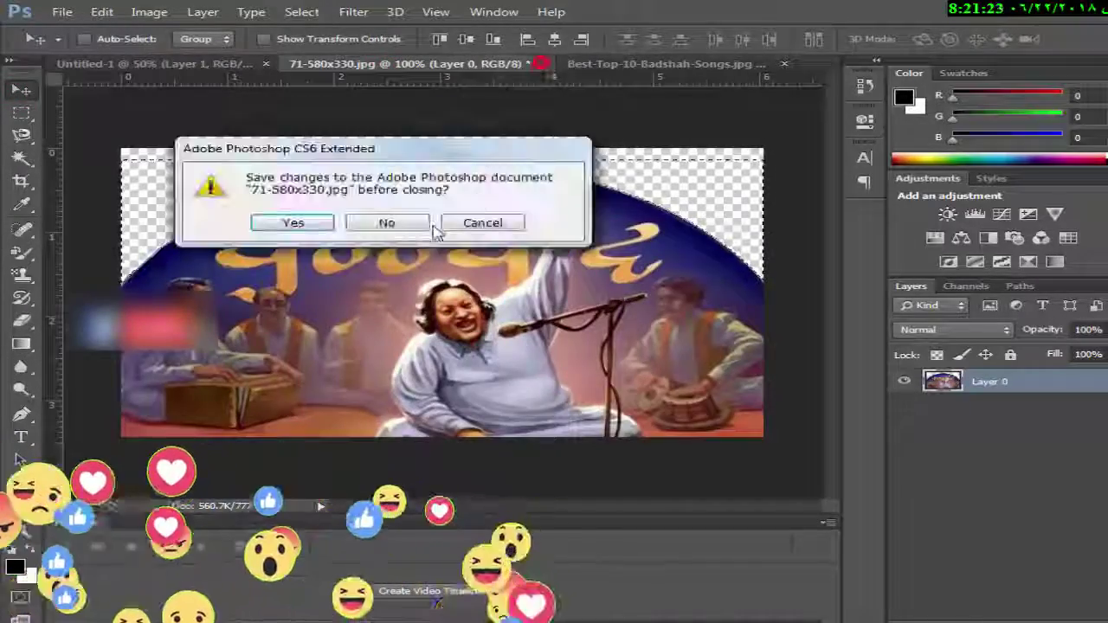
click(416, 222)
Unlock the Badshah photo, delete its white background, and drag him into Untitled-1
click(526, 64)
double_click(1004, 381)
key(Return)
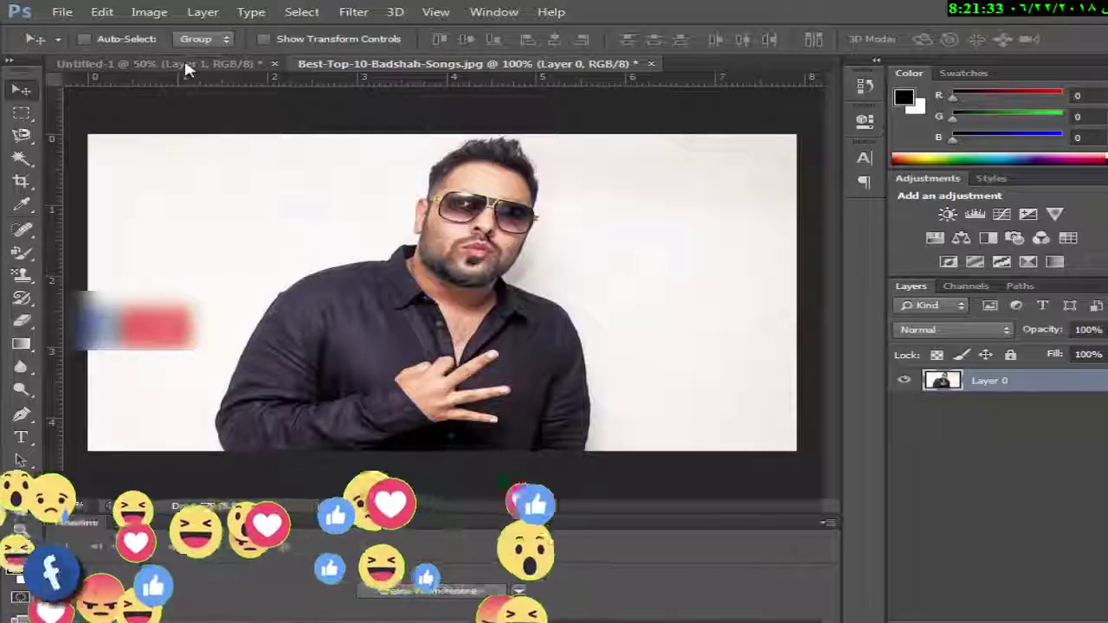
click(21, 156)
click(180, 173)
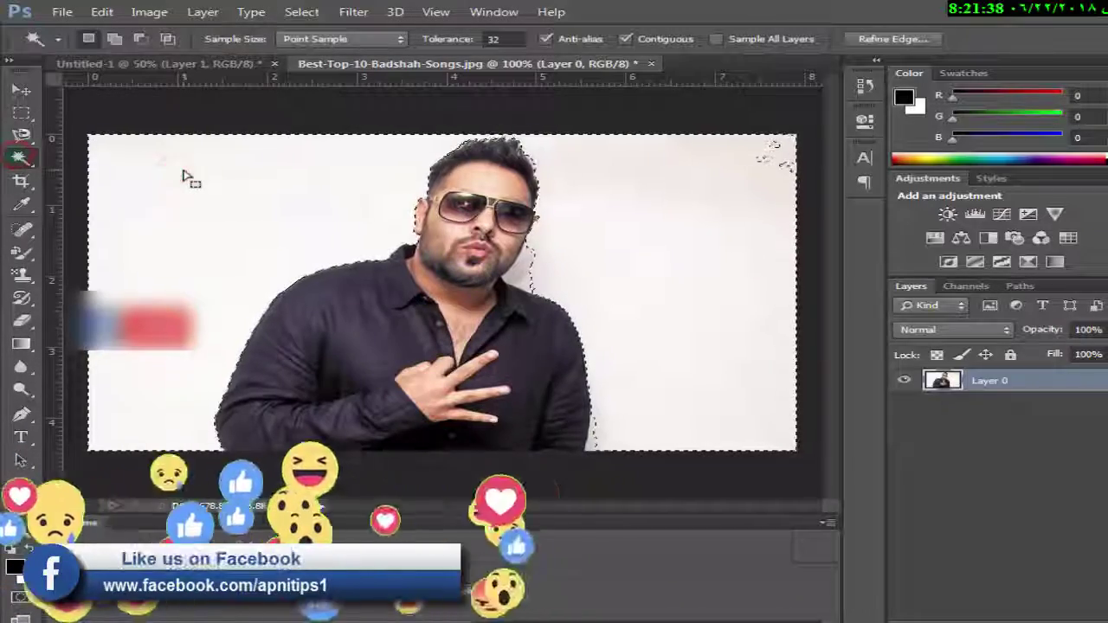
key(Delete)
click(21, 91)
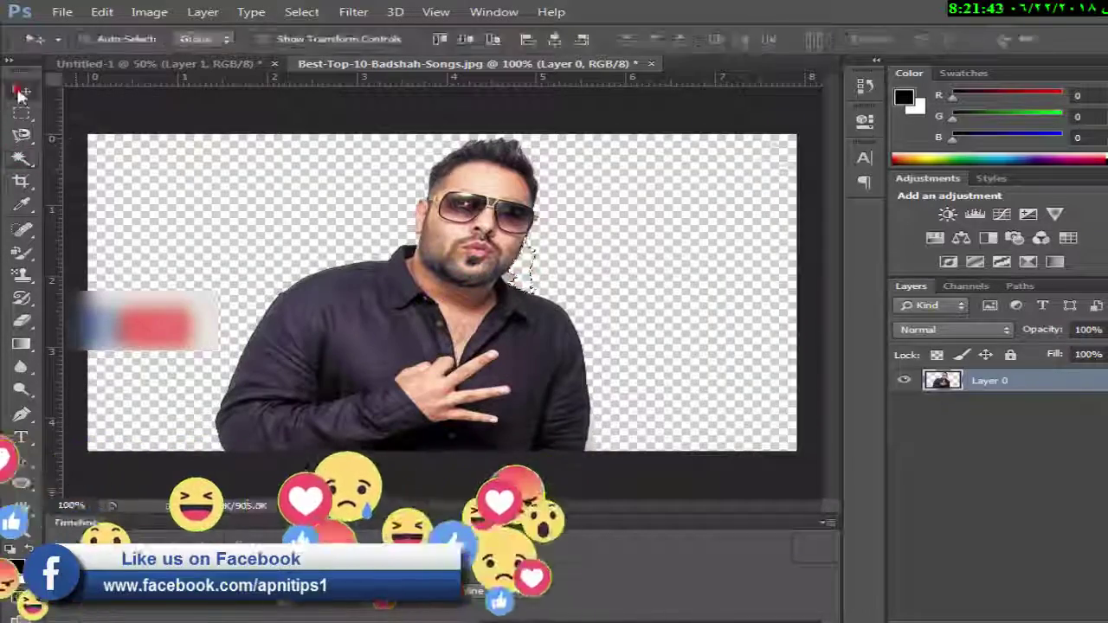
mouse_move(394, 279)
mouse_down()
mouse_move(331, 275)
mouse_move(368, 192)
mouse_move(368, 216)
mouse_up()
Smudge the man's lower photo edges into the oval scene
click(22, 322)
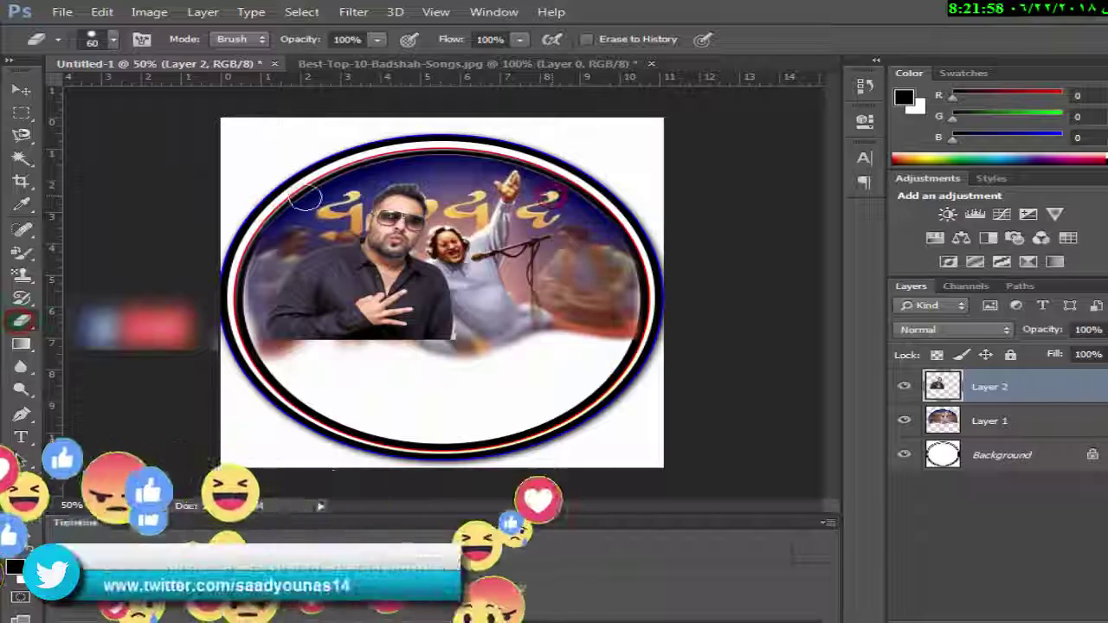
click(22, 90)
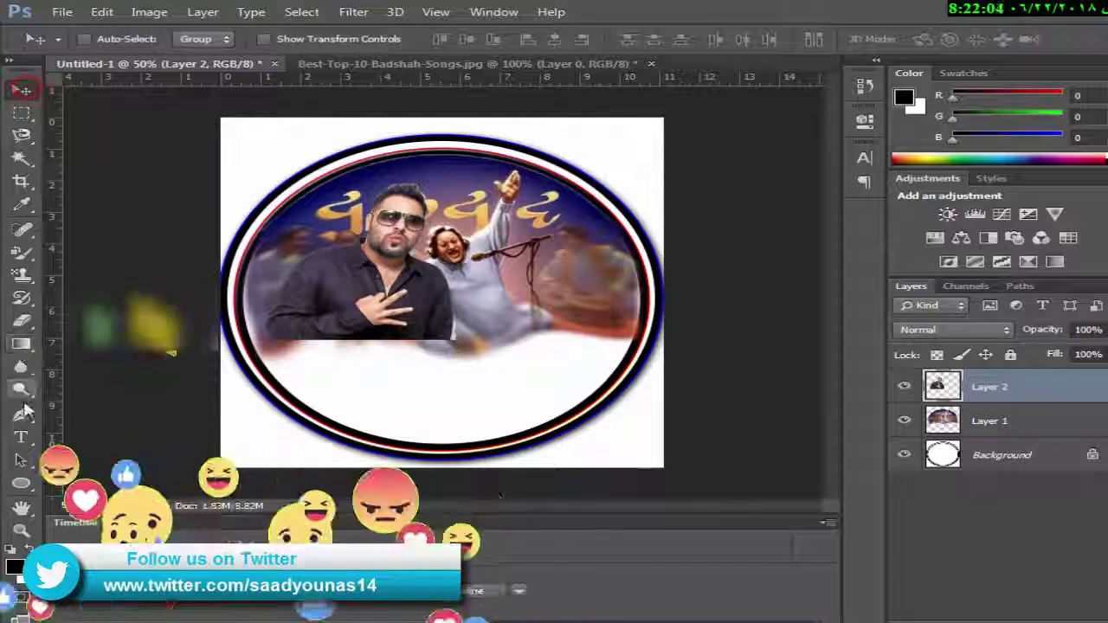
click(21, 367)
right_click(21, 367)
click(69, 387)
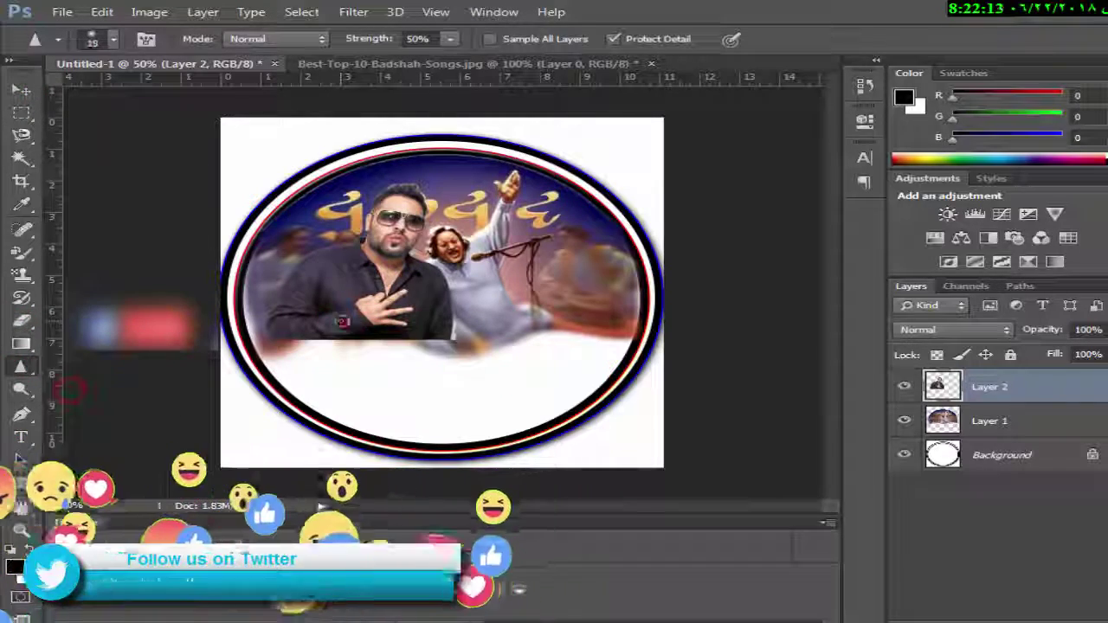
right_click(20, 367)
click(70, 404)
drag(338, 325, 416, 333)
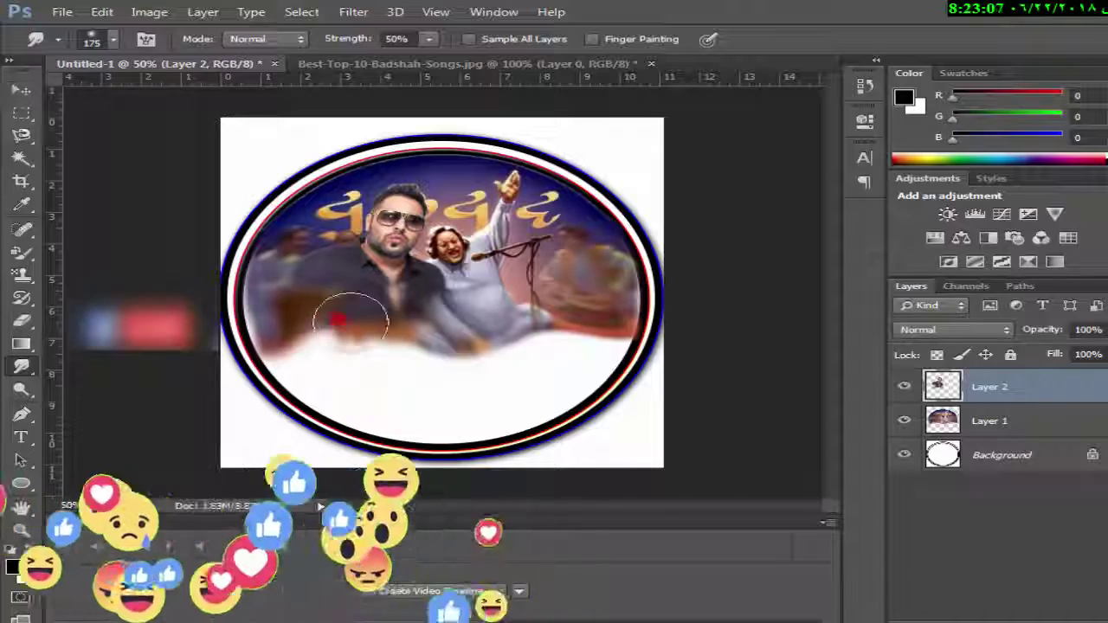
Scale and tilt the man's layer about 15 degrees into the oval's upper left
key(v)
key(ctrl+t)
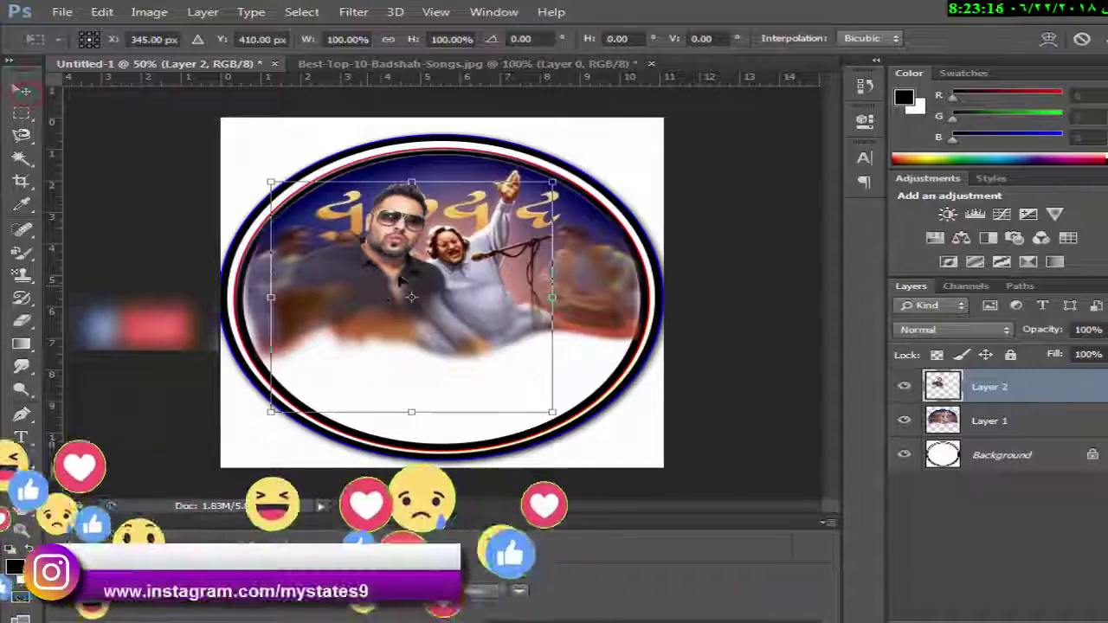
mouse_move(507, 420)
mouse_down()
mouse_move(542, 412)
mouse_move(381, 251)
mouse_move(394, 350)
mouse_up()
key(Return)
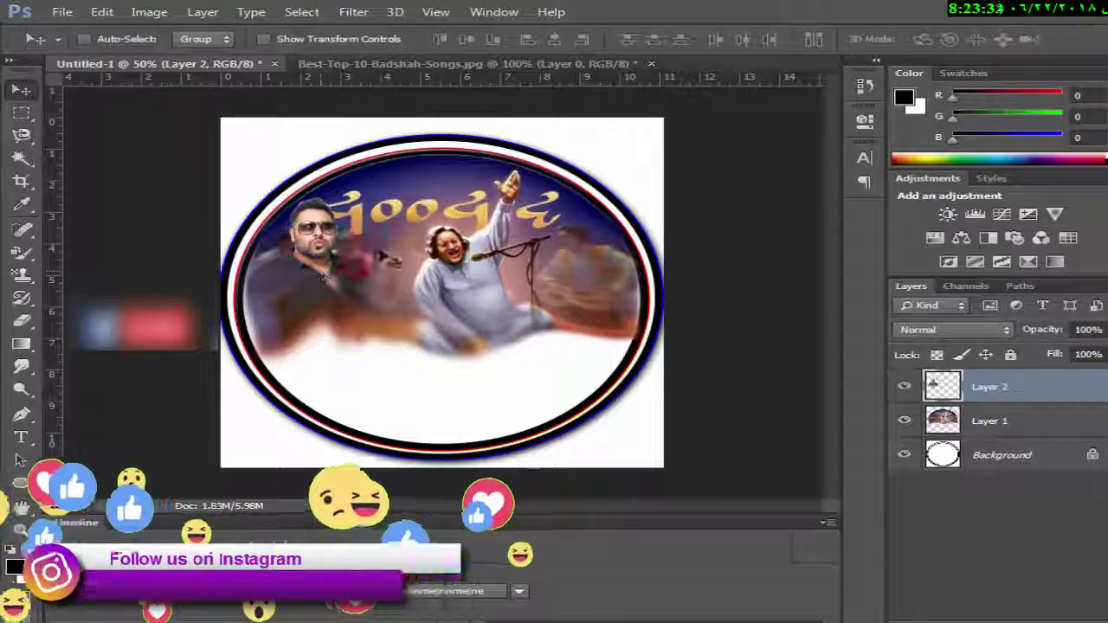
Close Best-Top-10-Badshah-Songs.jpg without saving
click(512, 64)
click(652, 64)
click(391, 223)
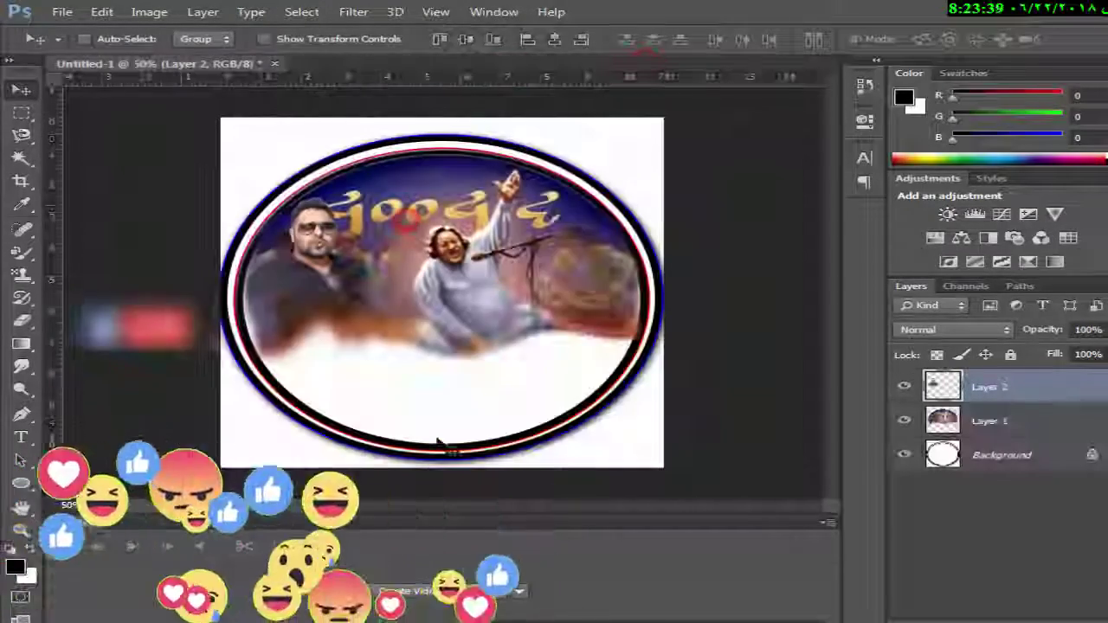
Search Google images for 'yo yo honey singh' pictures
key(alt+Tab)
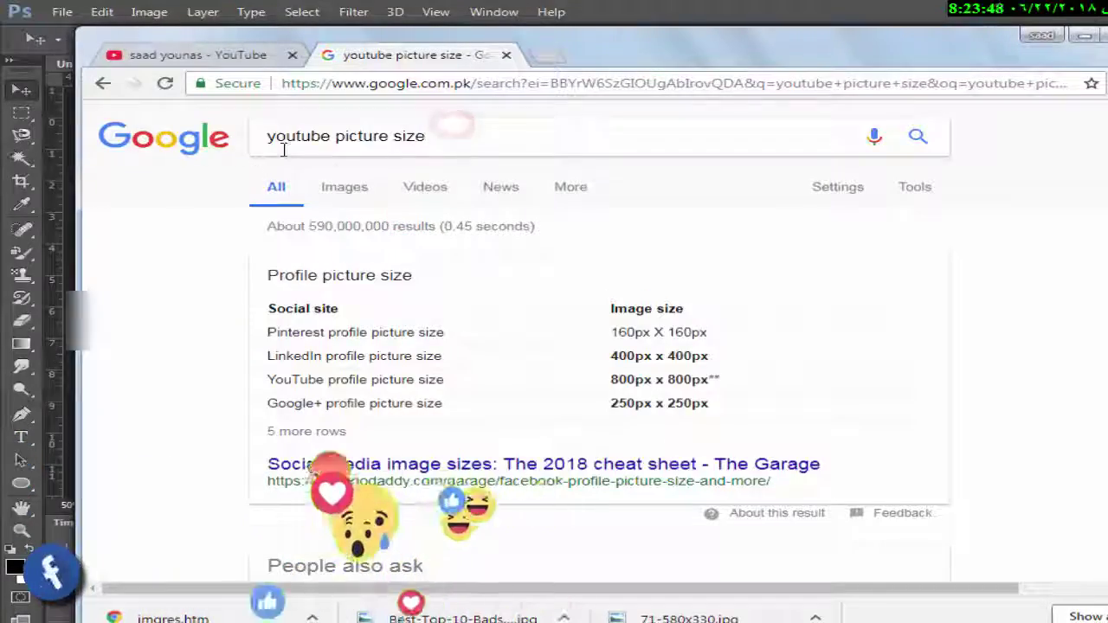
triple_click(280, 142)
text(yo y)
key(Down)
key(Down)
key(Down)
key(Return)
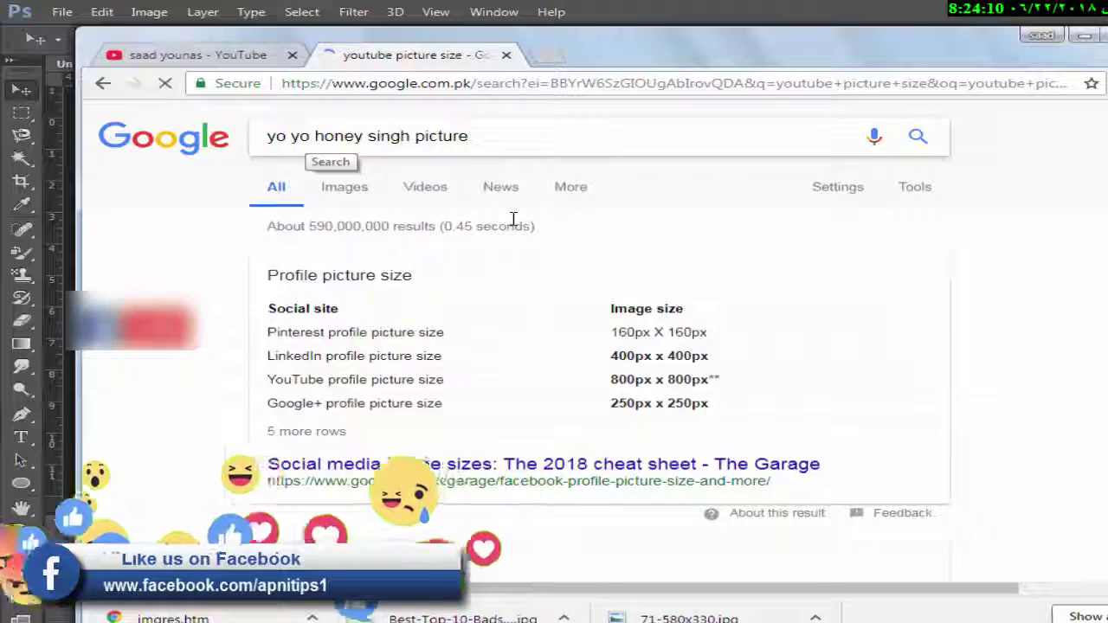
click(433, 259)
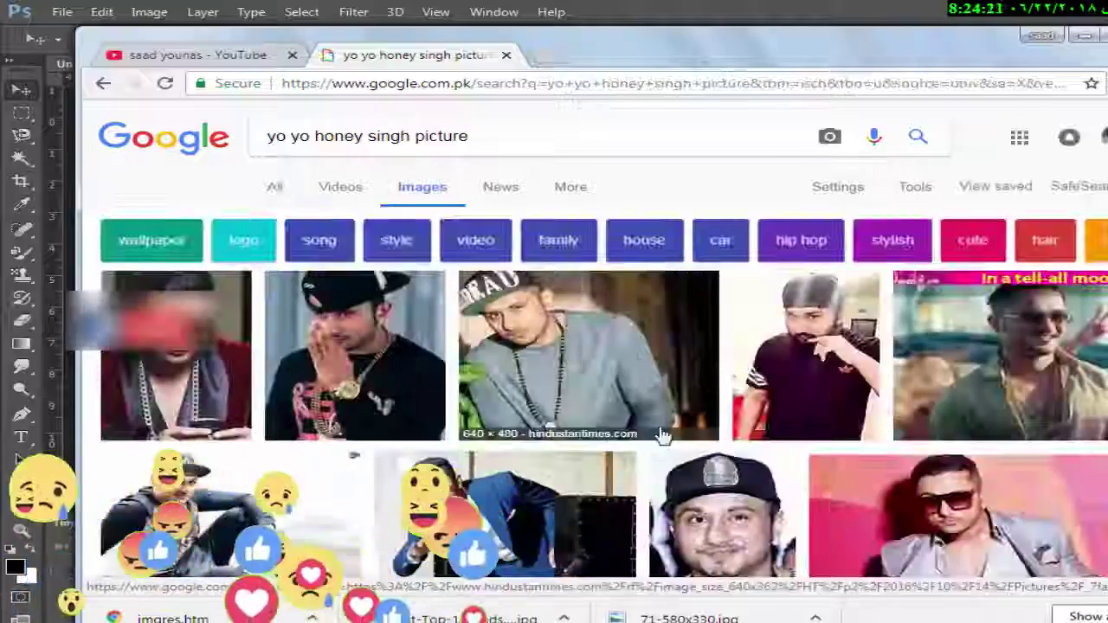
scroll(663, 442, down, 3)
scroll(663, 458, down, 2)
scroll(834, 440, down, 1)
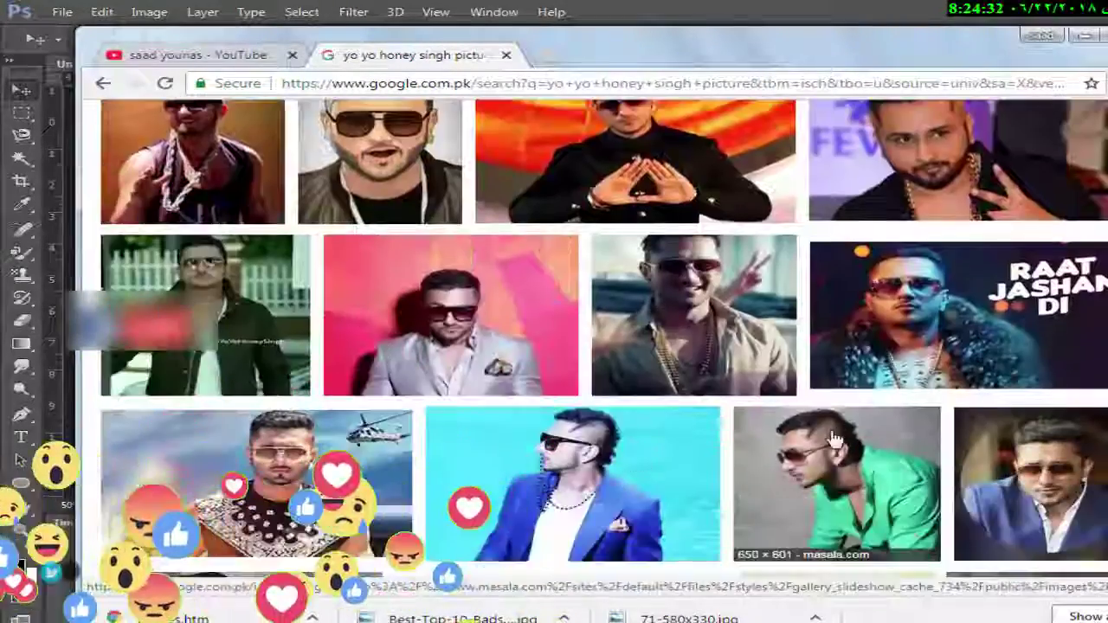
scroll(833, 440, up, 3)
Save the YO² preview image to Downloads
click(1021, 406)
right_click(439, 407)
click(467, 331)
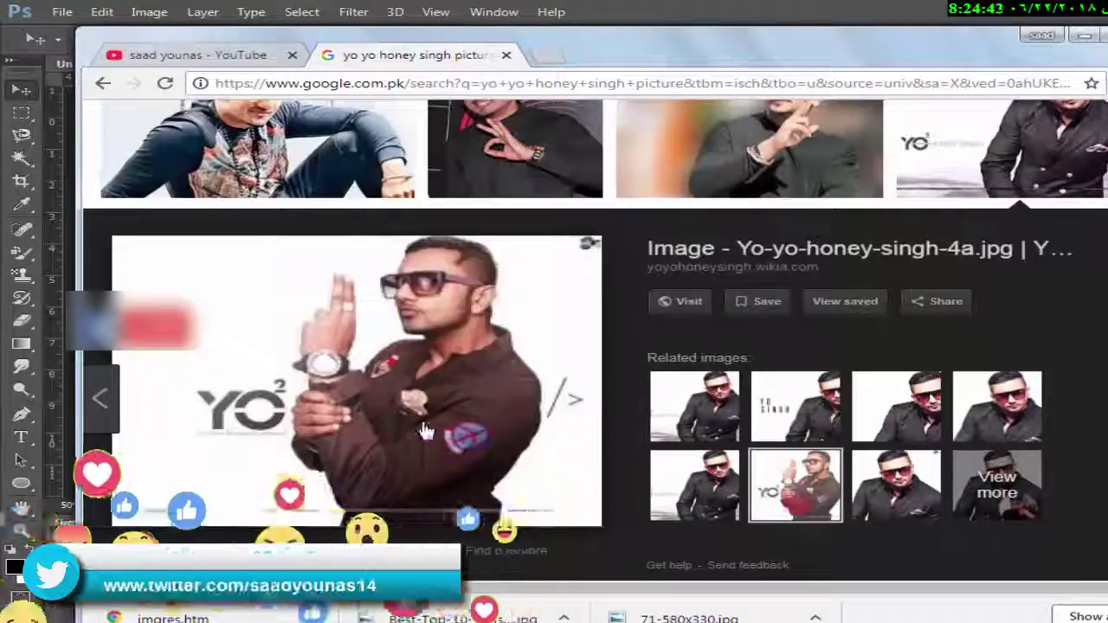
right_click(424, 431)
click(485, 186)
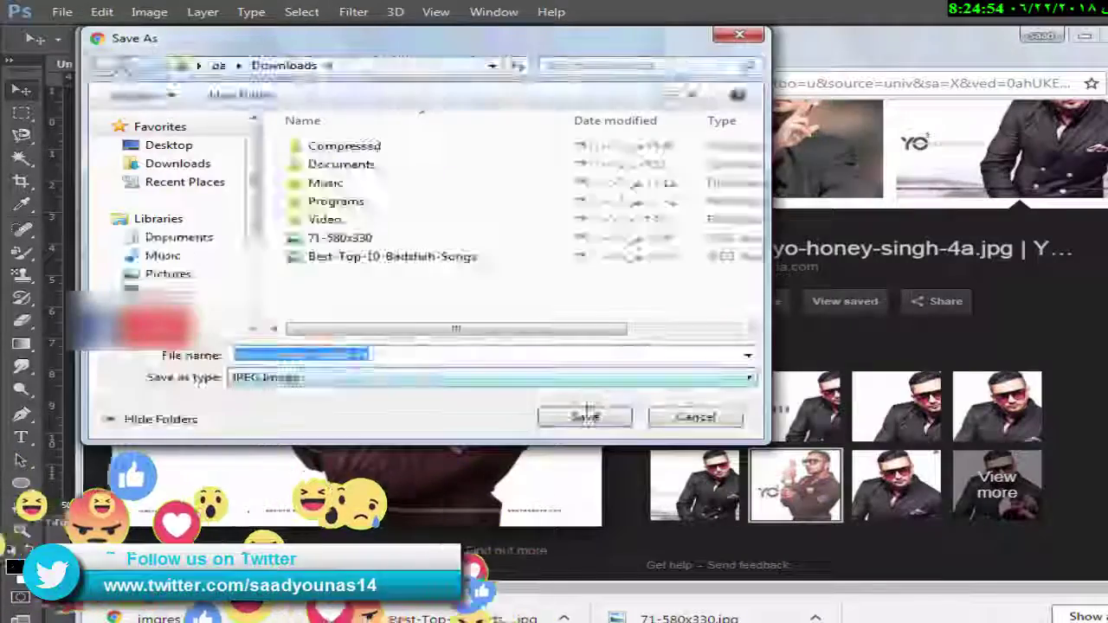
click(586, 417)
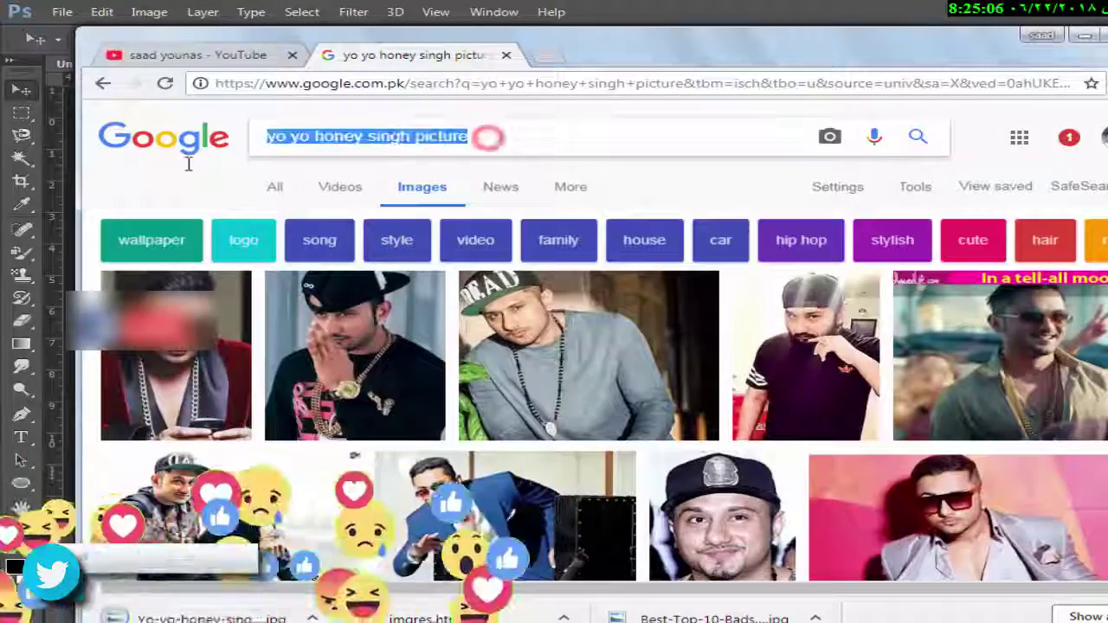
Search 'aminder gill' and save an Amrinder Gill preview photo
text(aminder g)
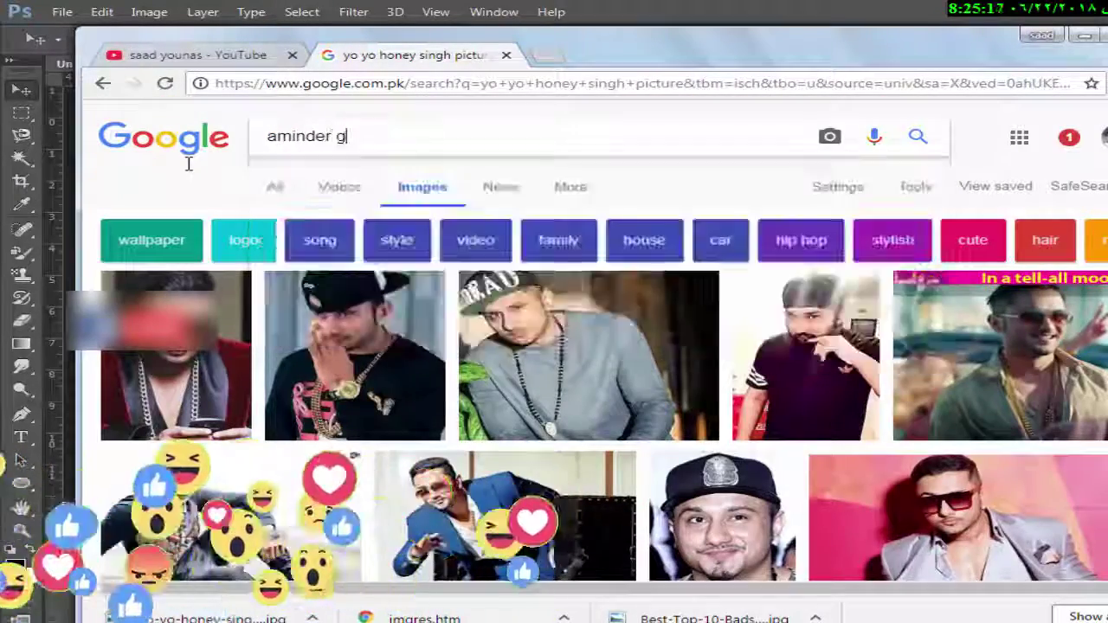
text(ill)
key(Return)
scroll(791, 425, down, 5)
click(744, 415)
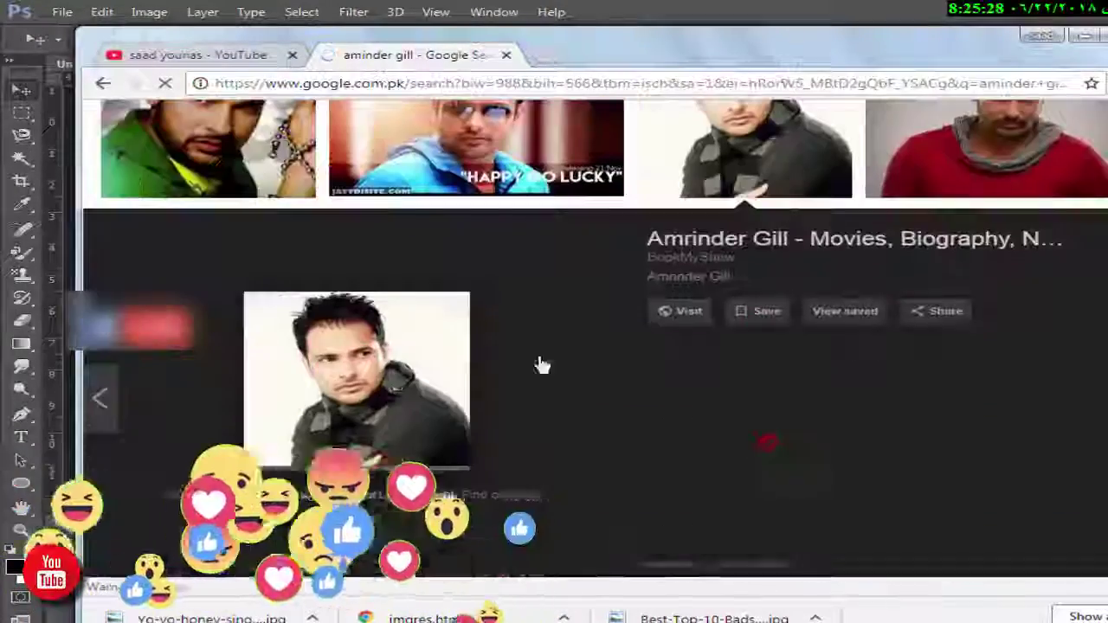
right_click(404, 105)
key(Escape)
right_click(395, 144)
key(Escape)
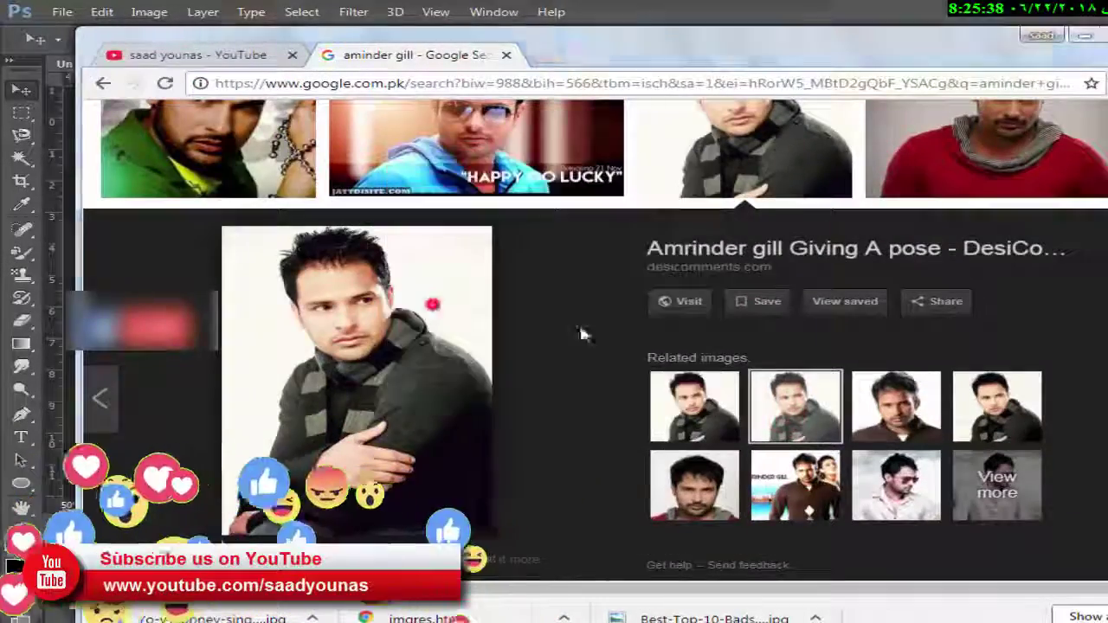
scroll(657, 259, up, 10)
scroll(485, 156, down, 1)
scroll(415, 138, up, 2)
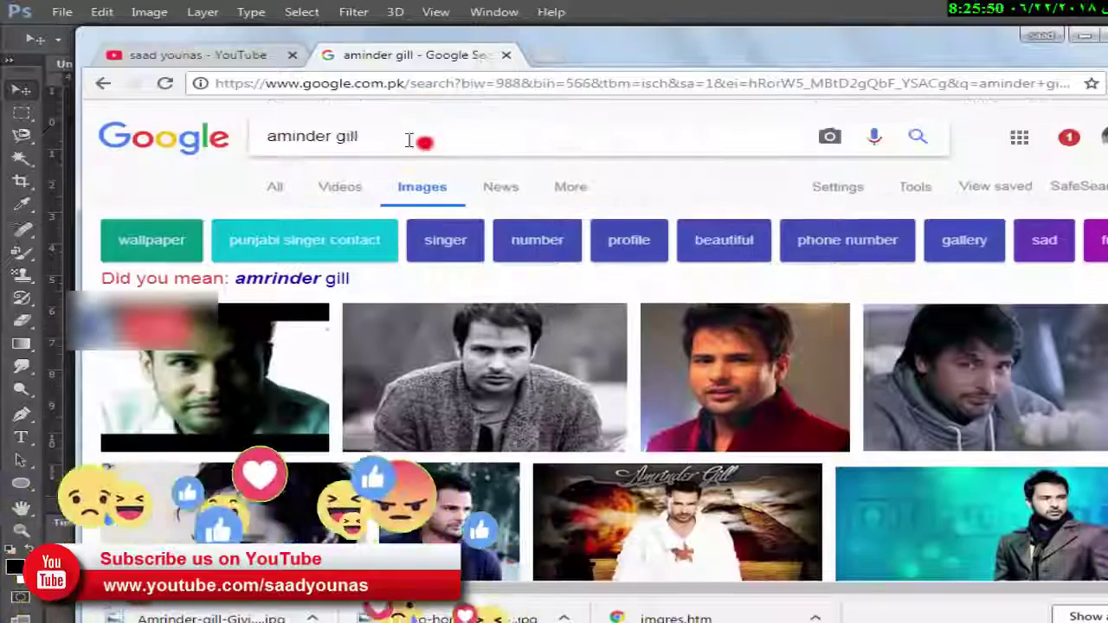
Clear the search box text
triple_click(409, 141)
text(f)
key(BackSpace)
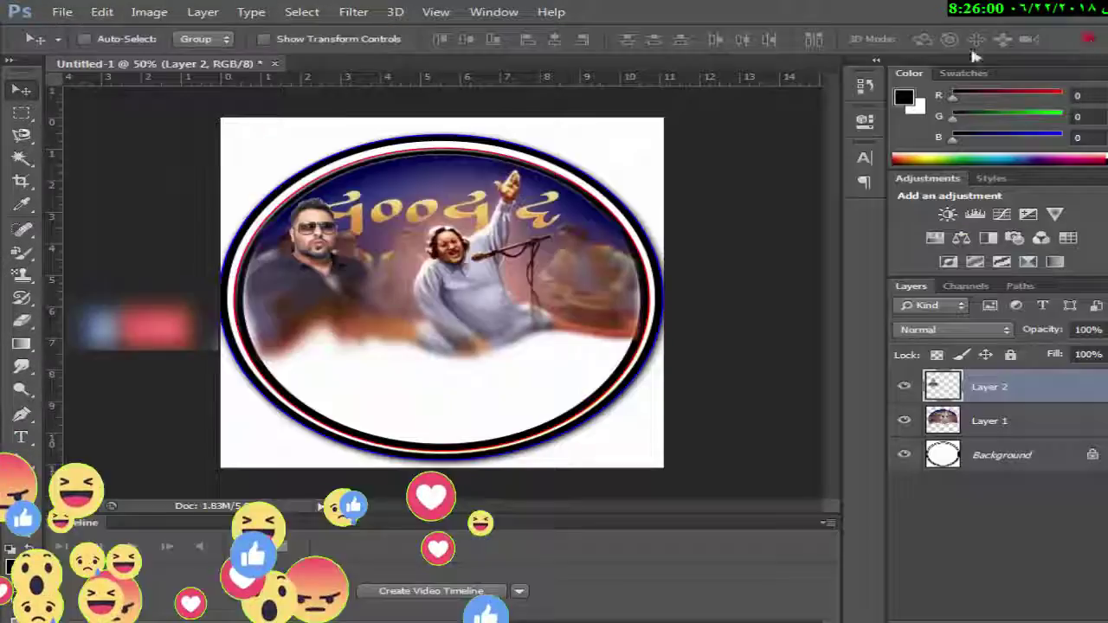
click(63, 11)
Open the sunglasses singer and scarf singer photos together in Photoshop
click(87, 42)
click(616, 384)
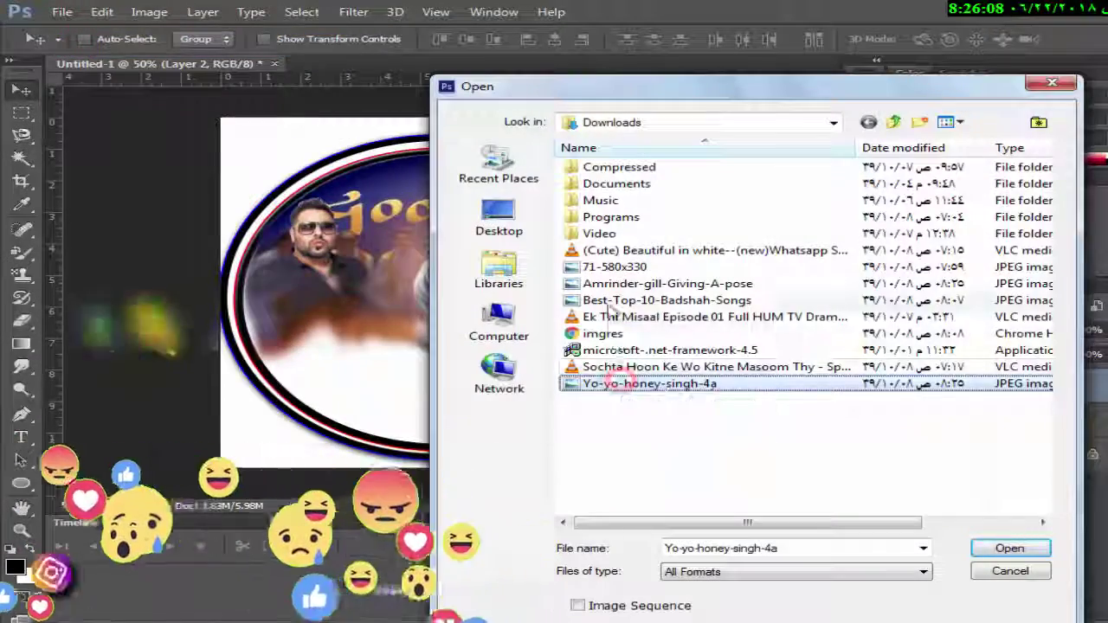
ctrl+click(606, 283)
click(998, 545)
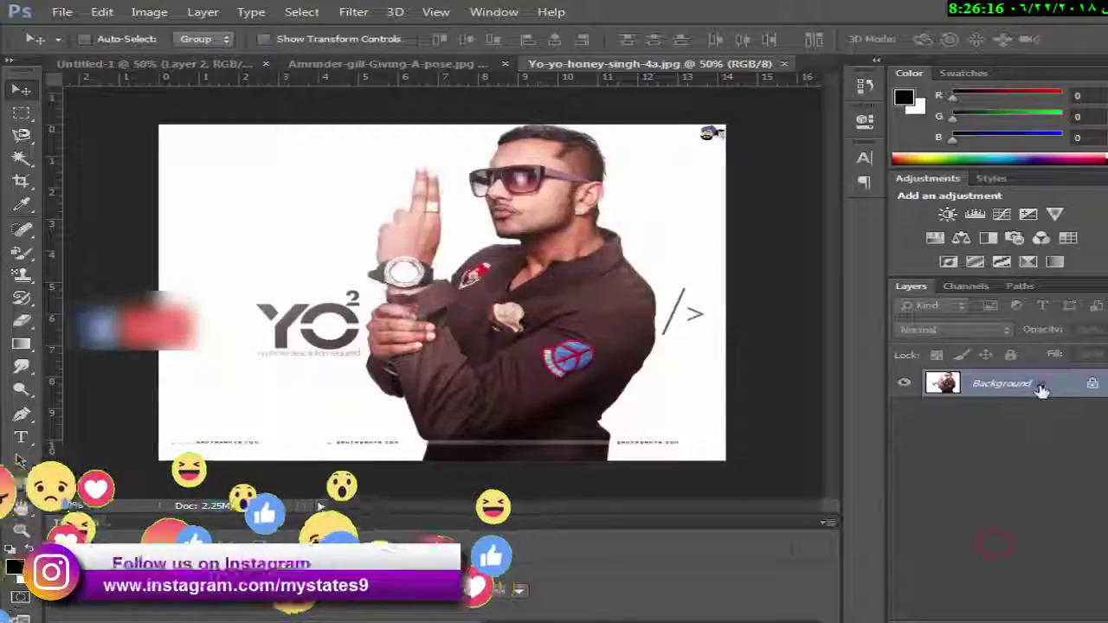
Unlock the sunglasses singer's layer, delete both white areas, and drag him into the oval
double_click(1041, 384)
click(22, 157)
click(277, 179)
key(Delete)
click(689, 240)
key(Delete)
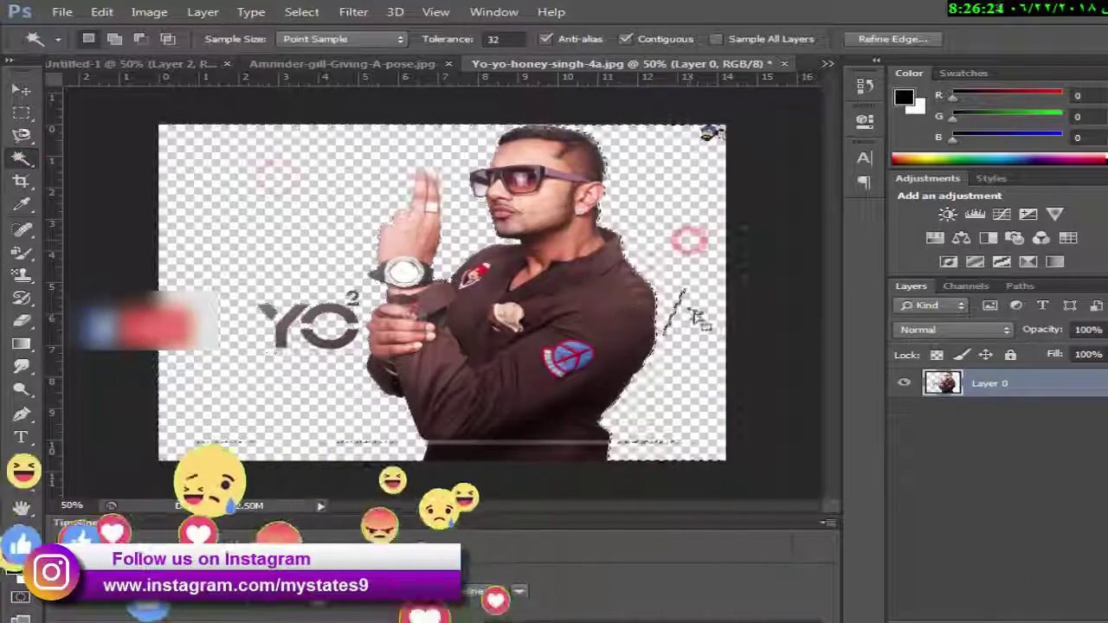
key(v)
drag(638, 315, 450, 303)
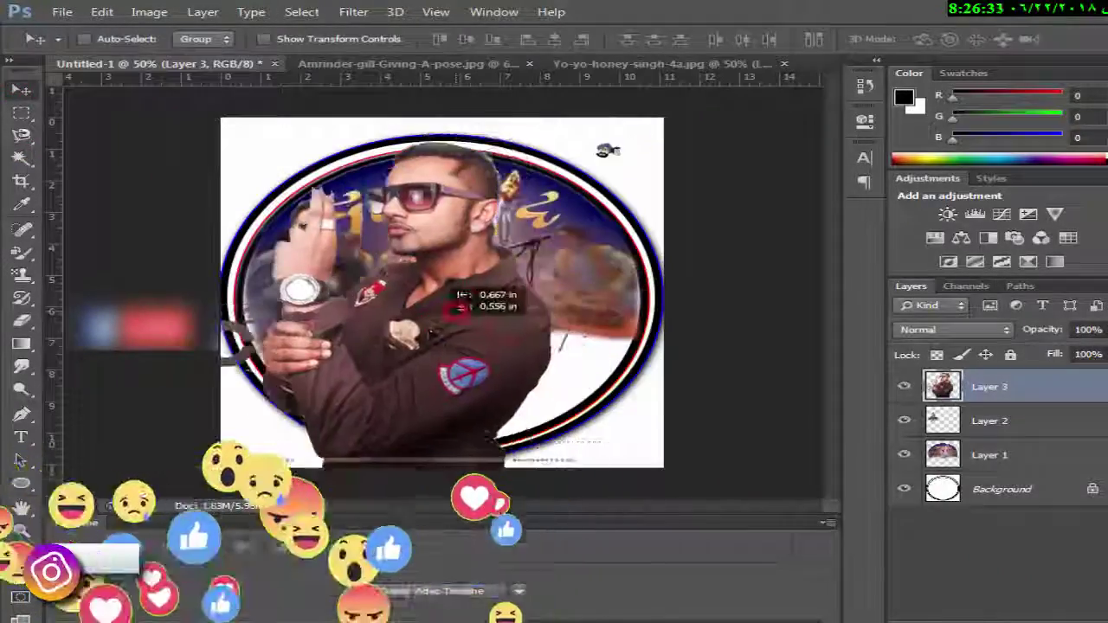
Shrink the new singer to about a third, mirror him horizontally, and move his layer below Layer 2
click(21, 319)
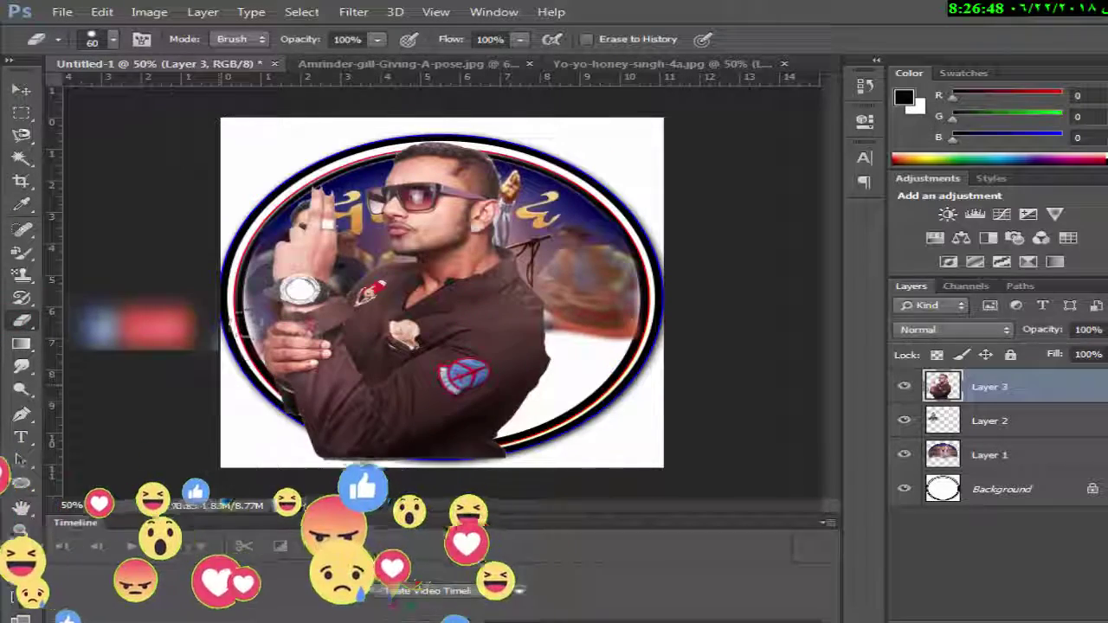
key(v)
drag(230, 141, 433, 95)
key(ctrl+t)
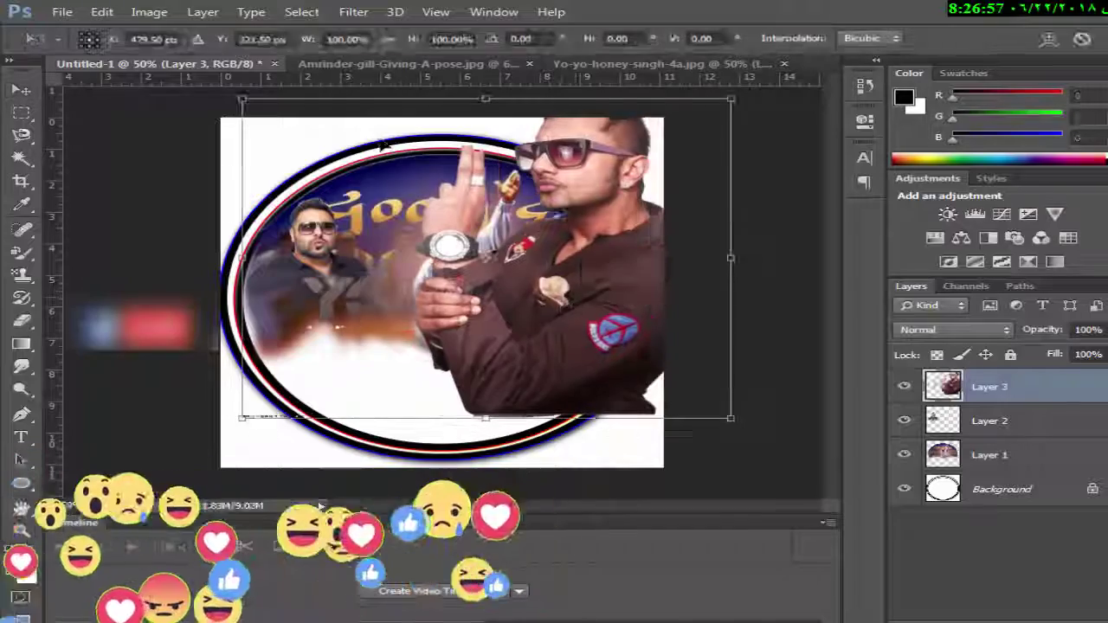
drag(381, 141, 372, 161)
drag(667, 384, 636, 299)
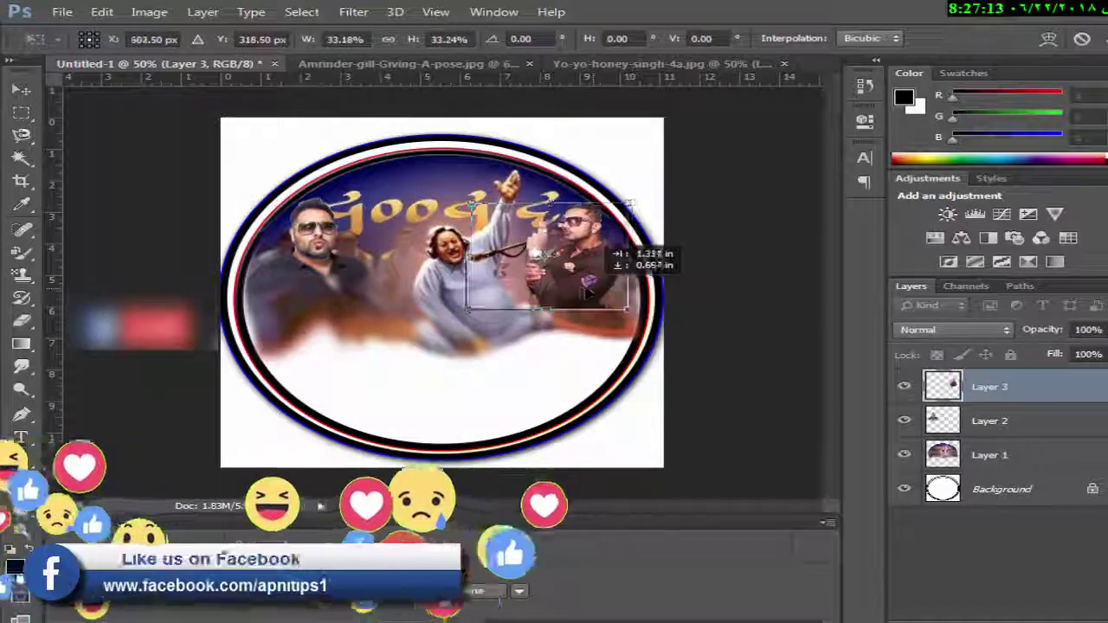
right_click(383, 309)
mouse_move(598, 259)
mouse_down()
mouse_move(364, 272)
mouse_move(390, 282)
mouse_up()
click(424, 554)
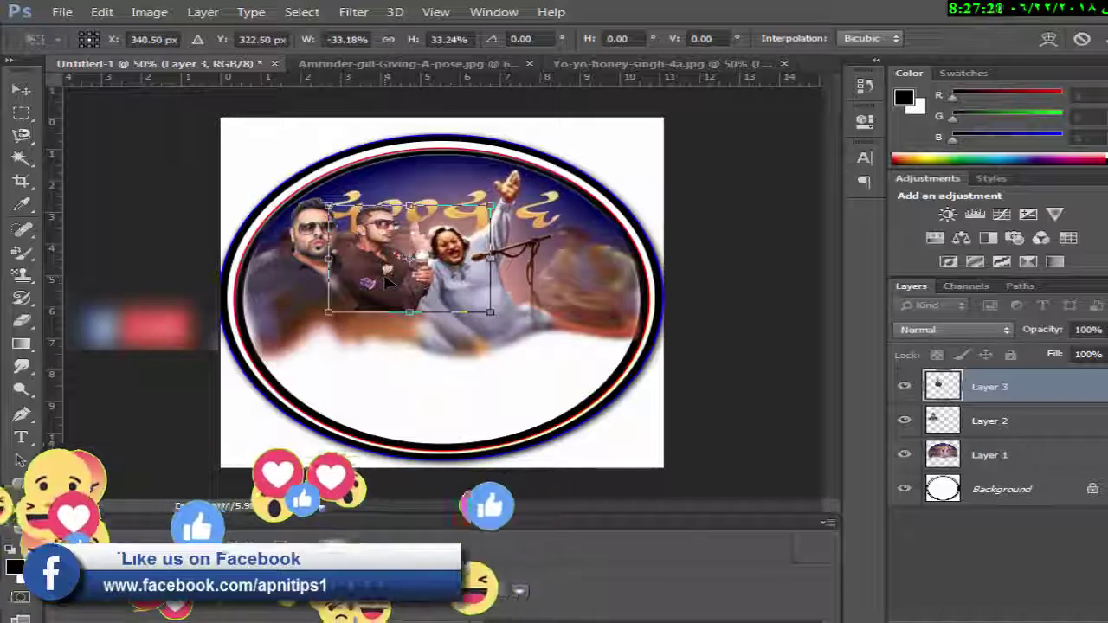
key(Return)
drag(990, 387, 982, 424)
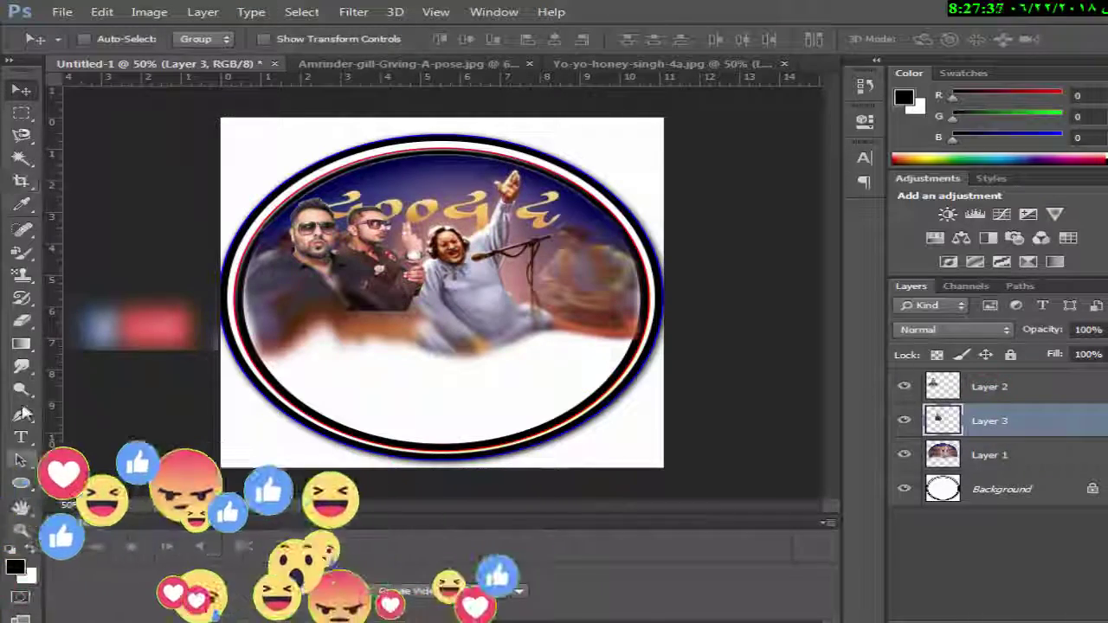
click(22, 365)
Smudge the new singer's edge and the red patch near the right edge into the background
drag(362, 325, 403, 333)
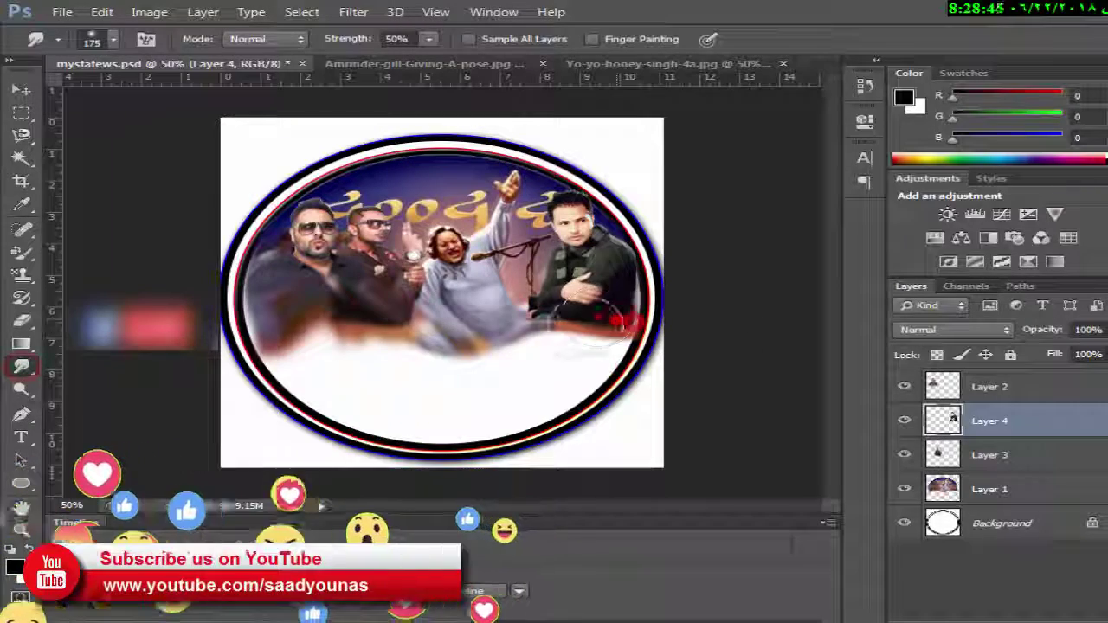
drag(524, 336, 630, 286)
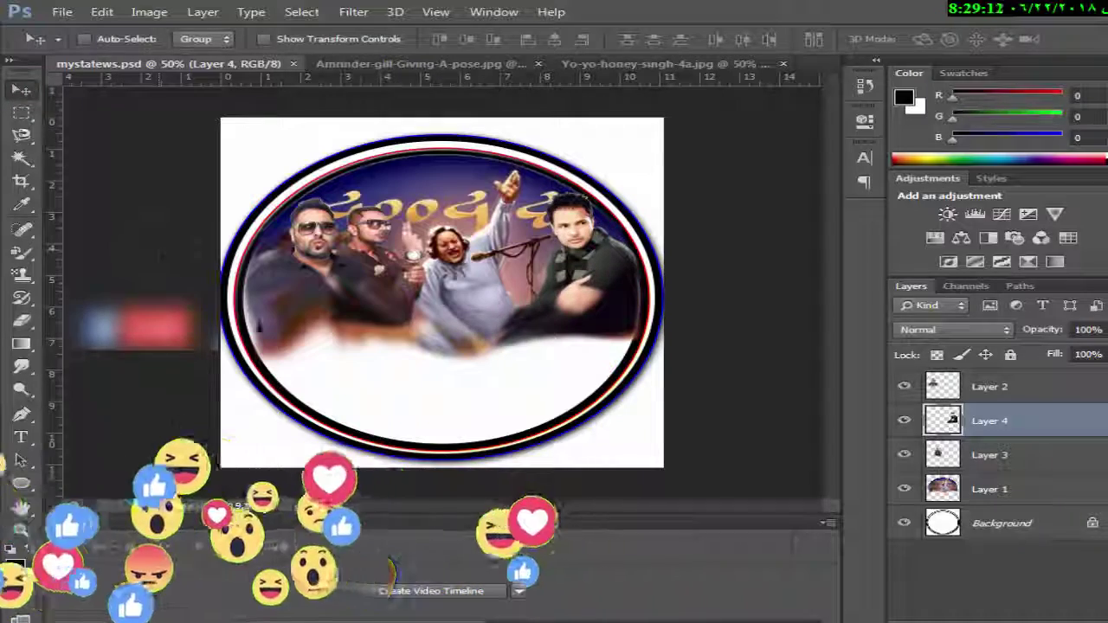
click(987, 455)
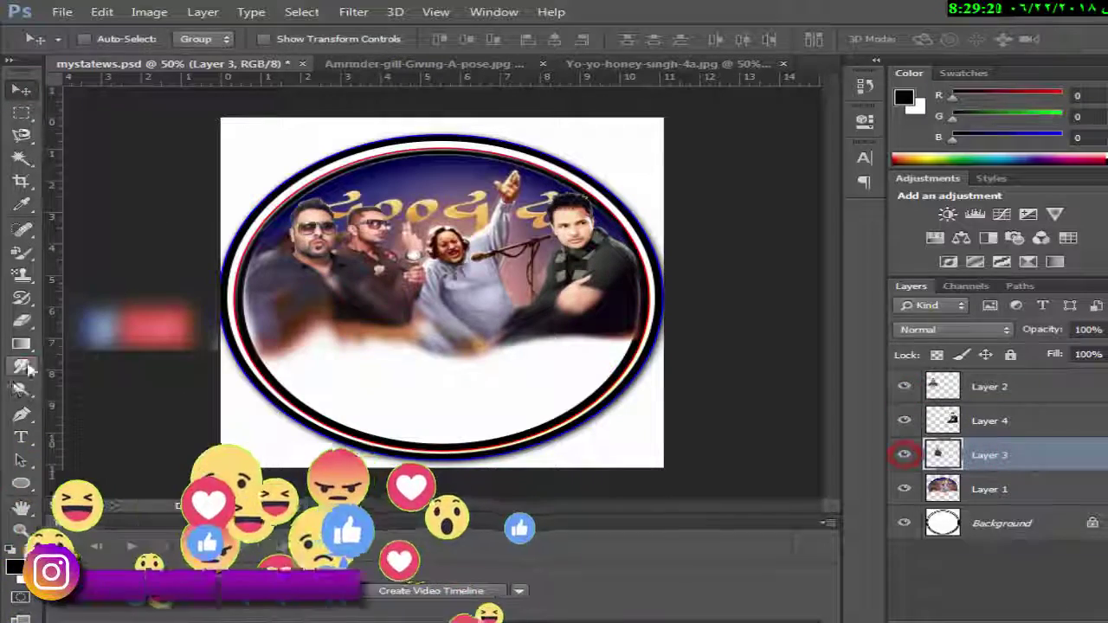
click(22, 366)
click(22, 90)
Close the scarf and sunglasses singer photos without saving
click(407, 64)
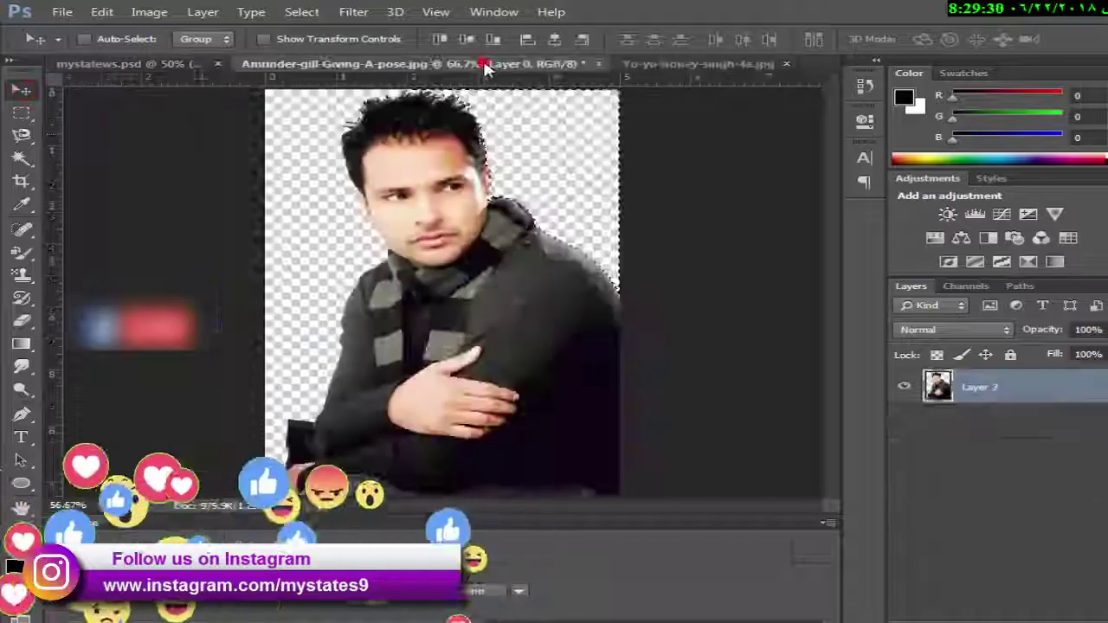
click(598, 64)
click(383, 220)
click(635, 64)
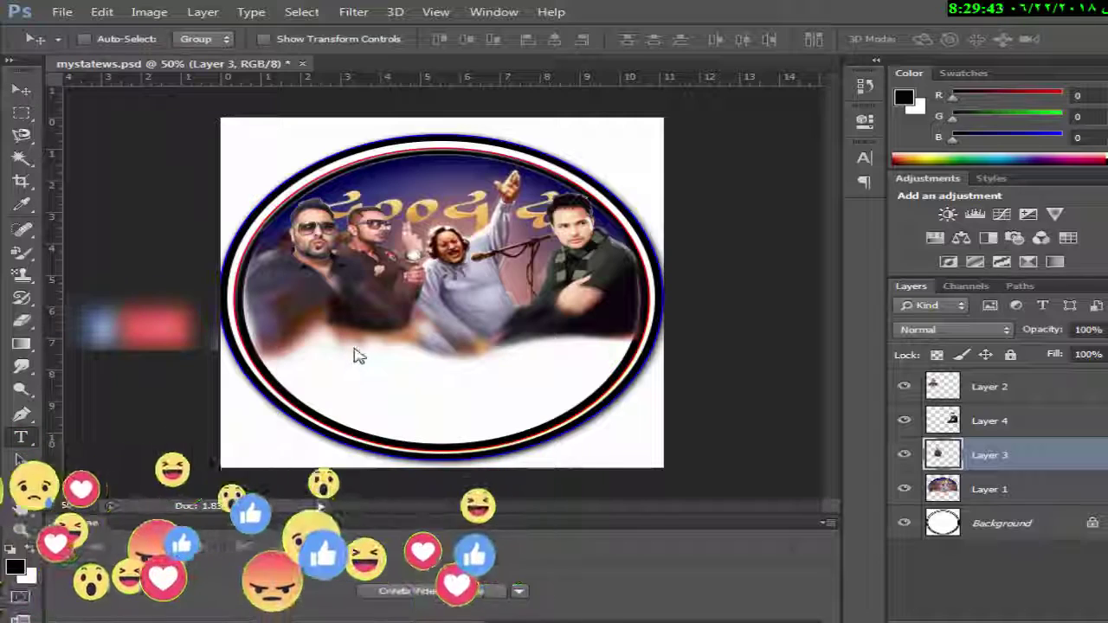
Add a text layer below the singers and enlarge it across the oval
key(t)
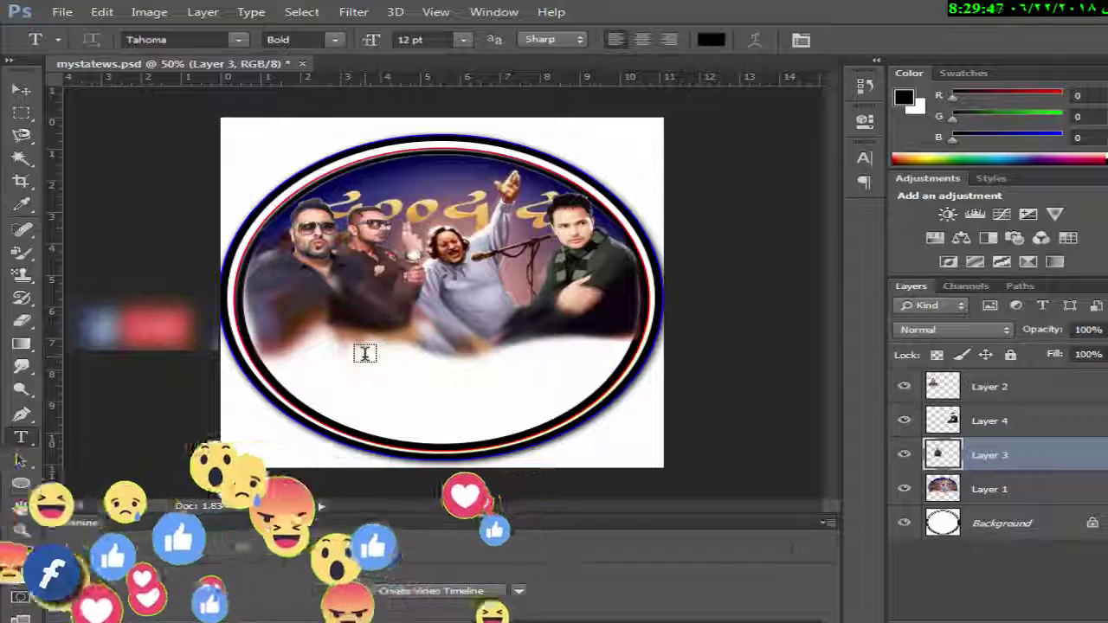
click(364, 353)
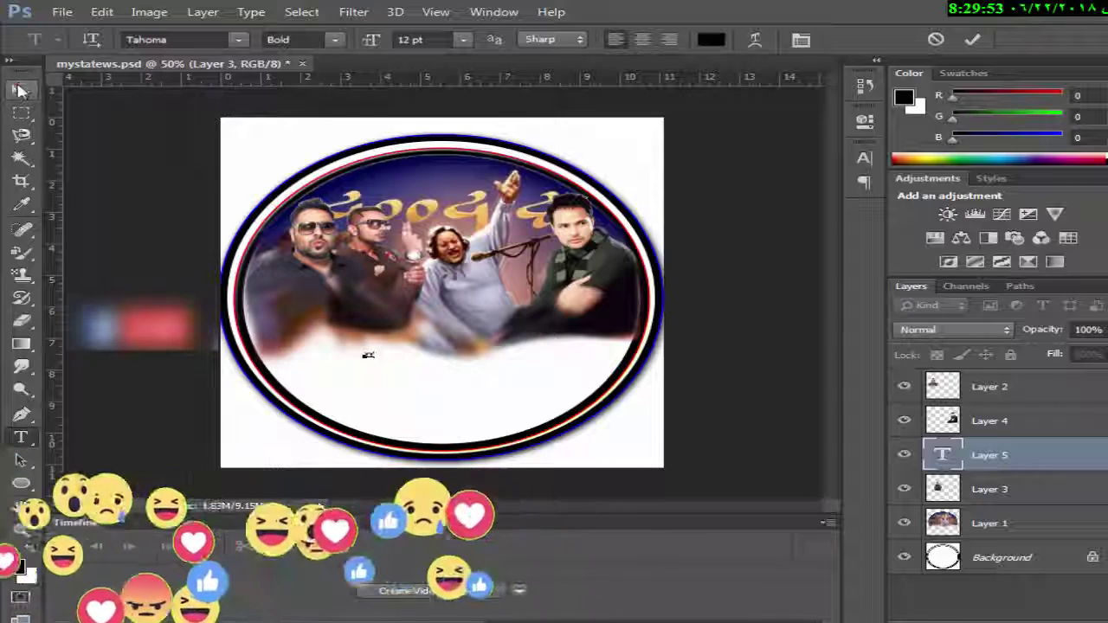
click(21, 90)
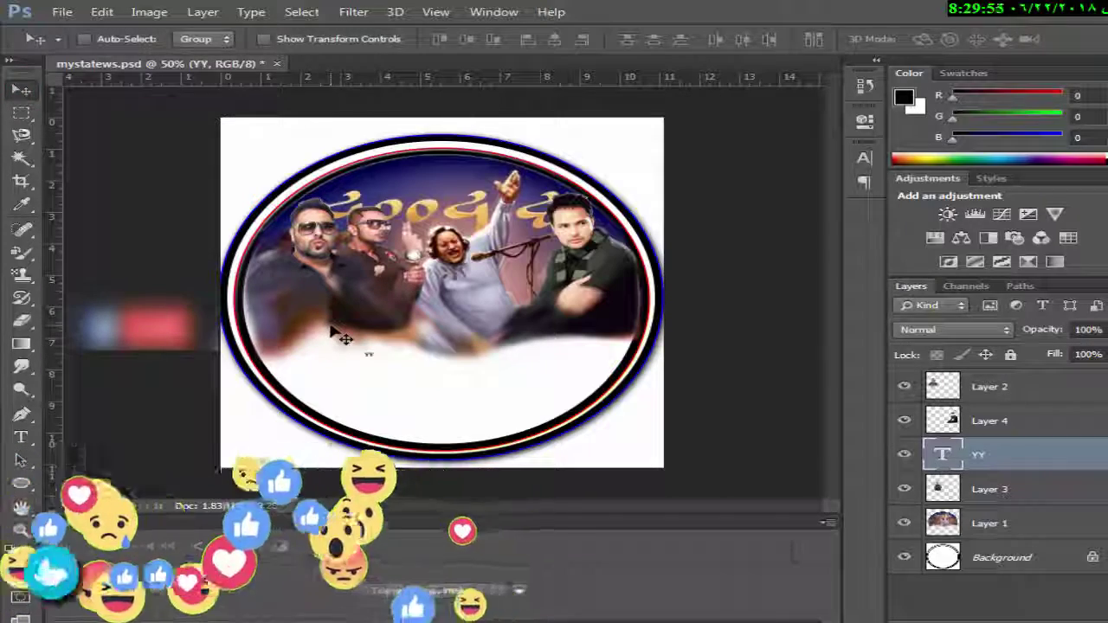
key(ctrl+t)
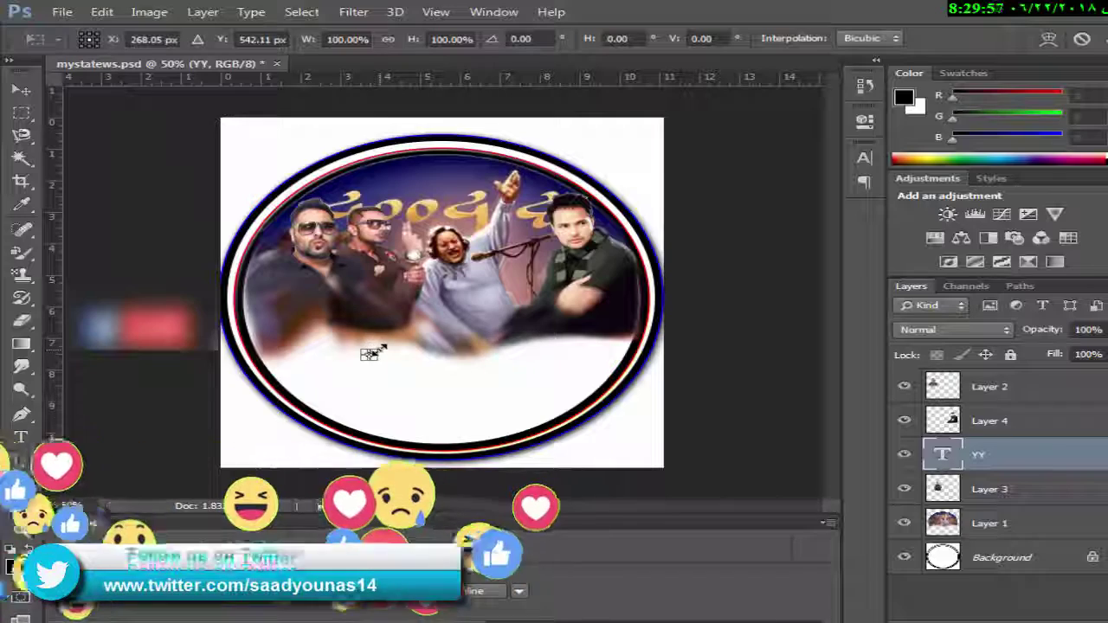
drag(378, 348, 510, 293)
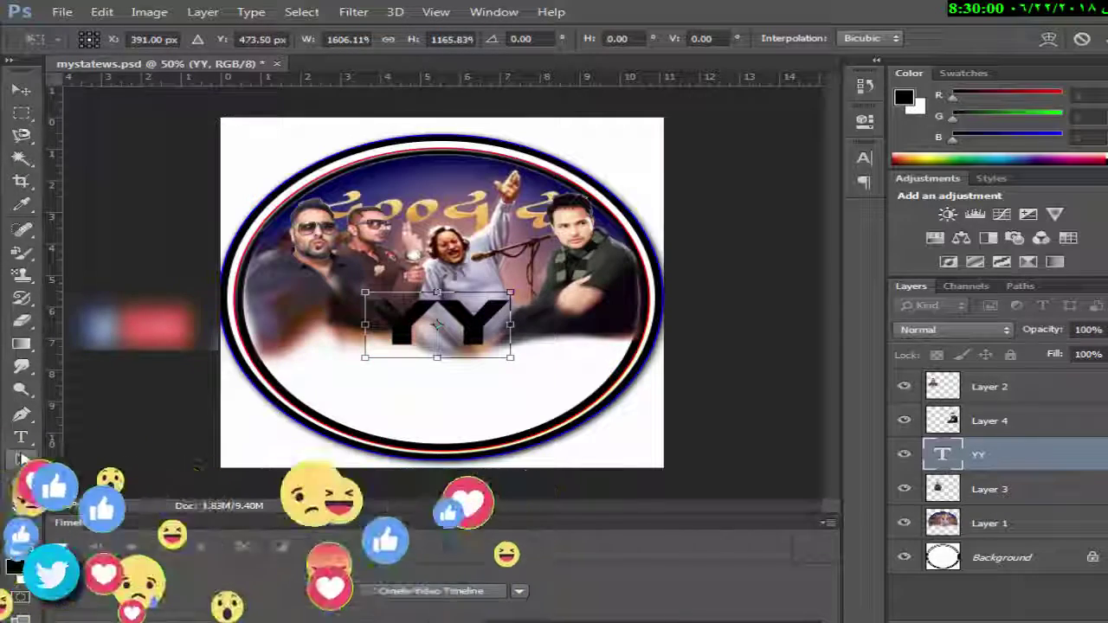
key(Return)
Change the text to 'MY'
click(21, 437)
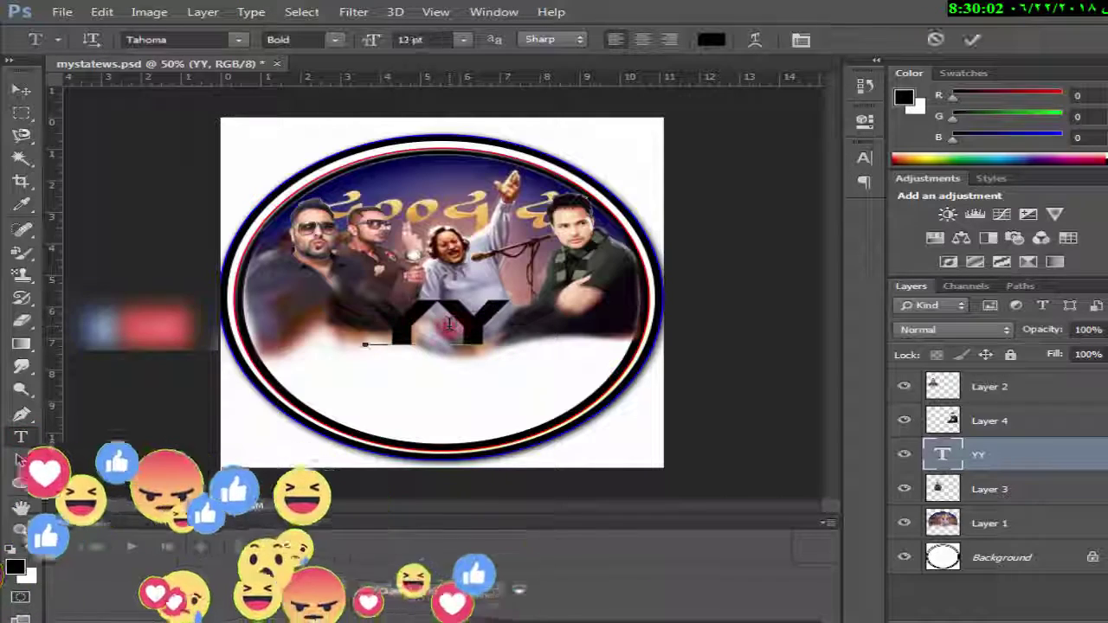
click(450, 324)
text(m)
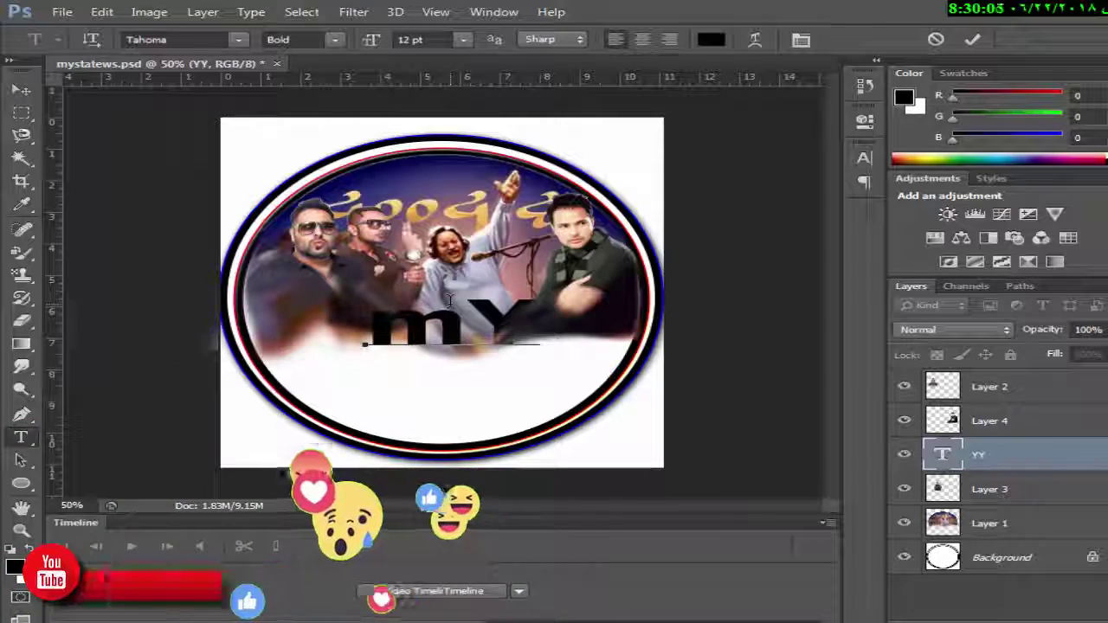
key(BackSpace)
text(M)
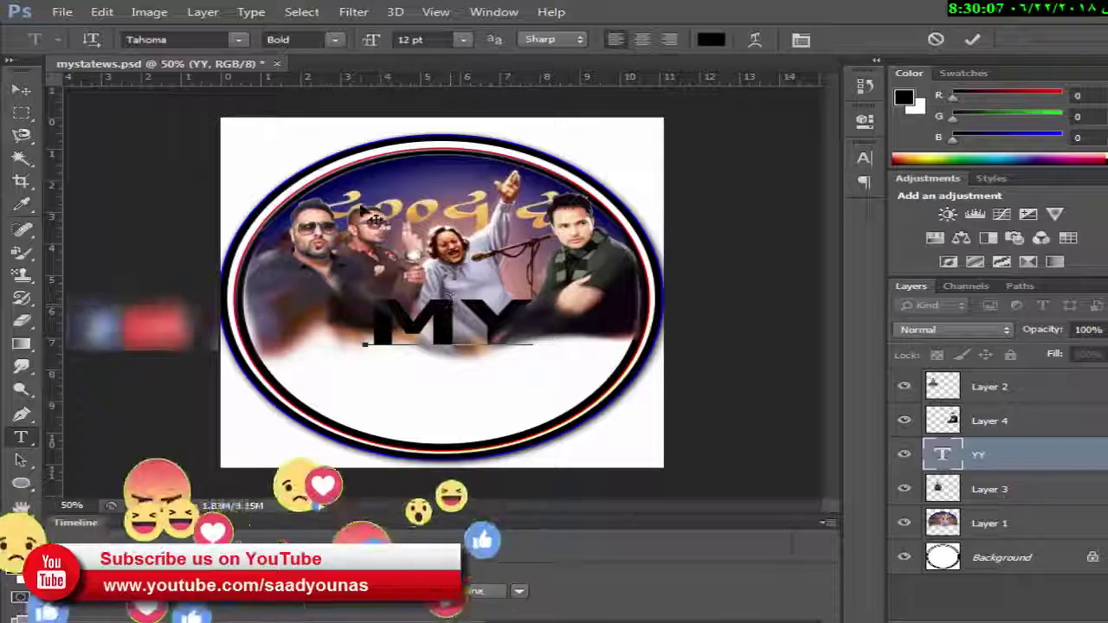
click(23, 90)
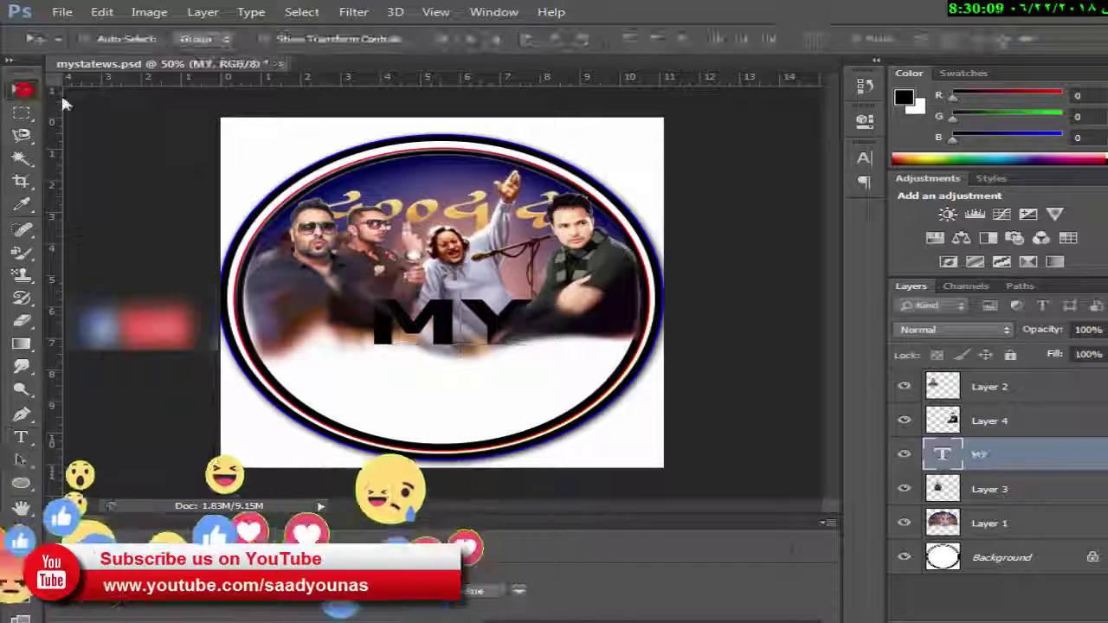
Move the MY layer to the top and place the word over the singers
mouse_move(430, 312)
mouse_down()
mouse_move(427, 297)
mouse_move(435, 322)
mouse_move(420, 322)
mouse_up()
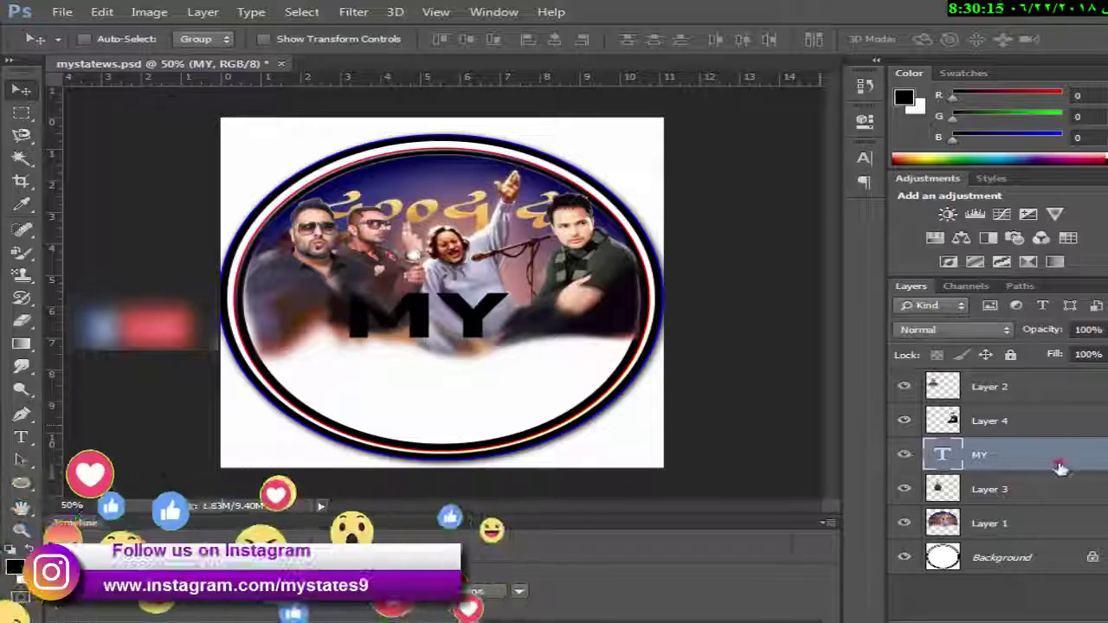
drag(1059, 468, 1052, 389)
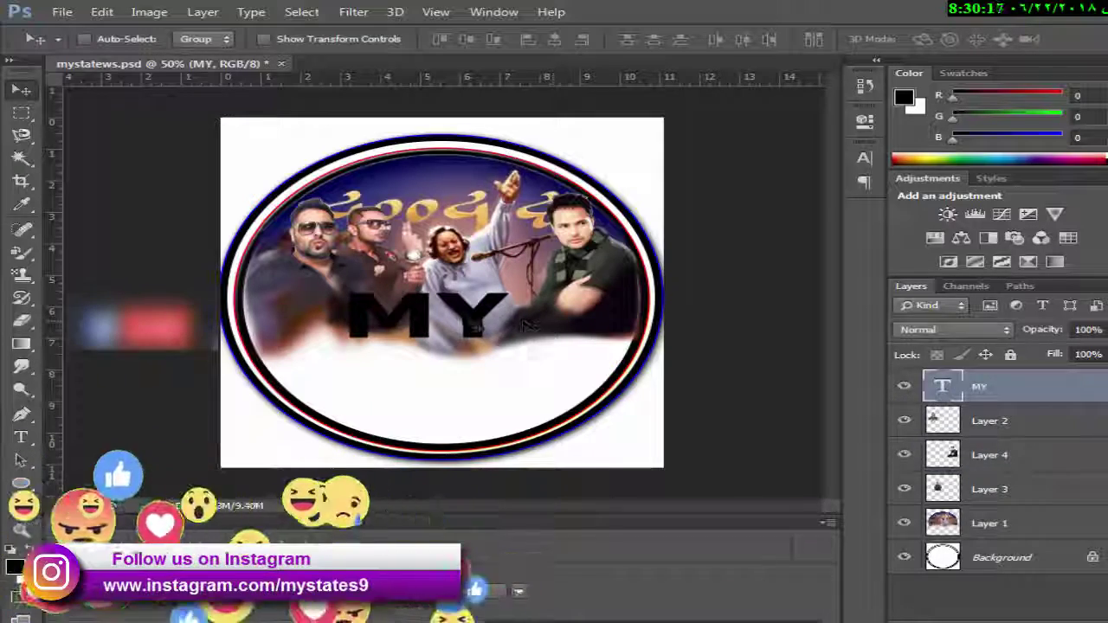
mouse_move(463, 325)
mouse_down()
mouse_move(495, 344)
mouse_move(485, 341)
mouse_up()
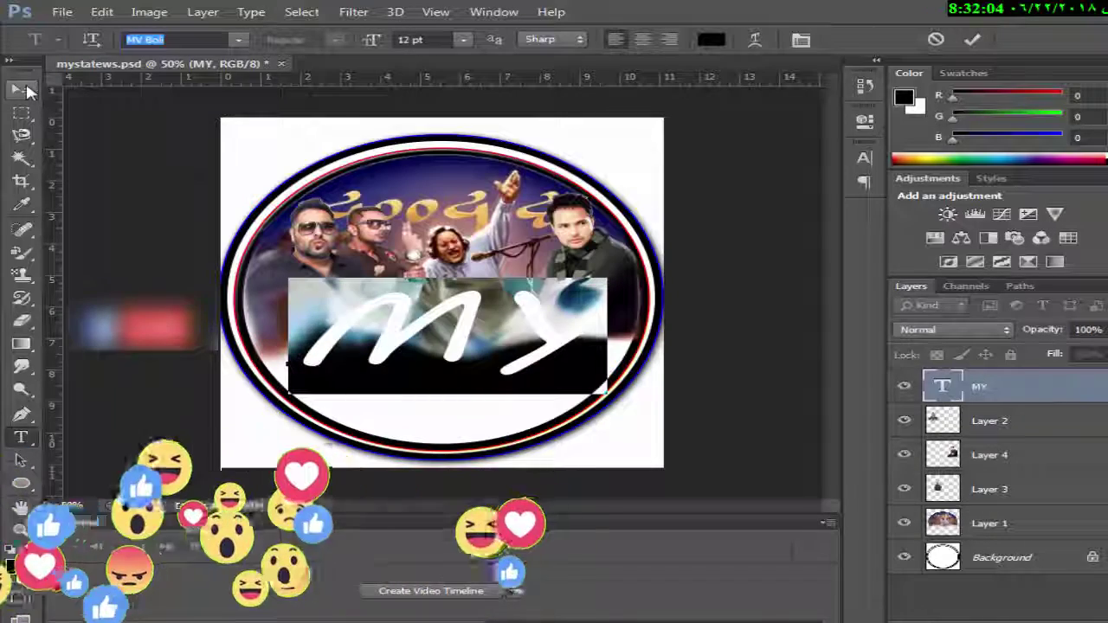
Set MY in Segoe Script Bold and nudge it slightly down and left
key(Down)
key(Down)
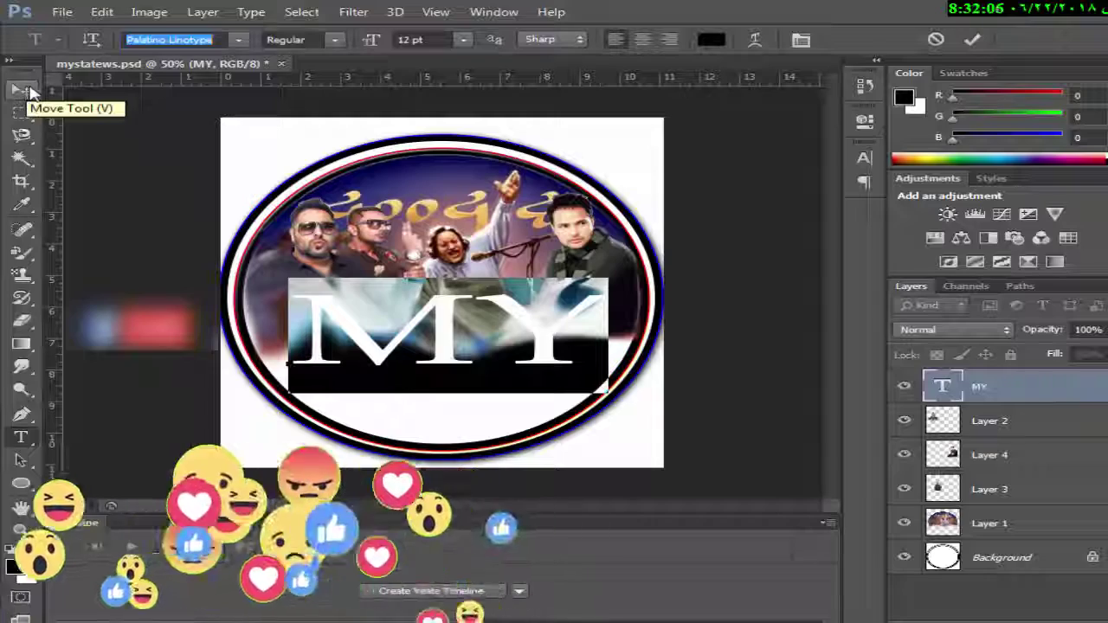
key(Down)
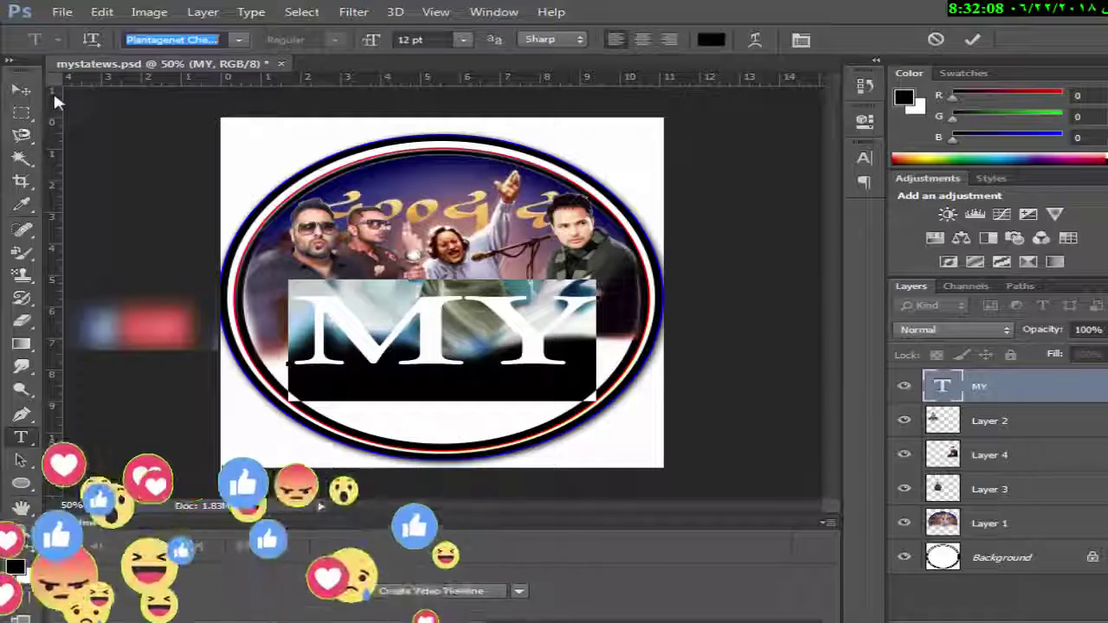
key(Down)
key(Down)
key(Down)
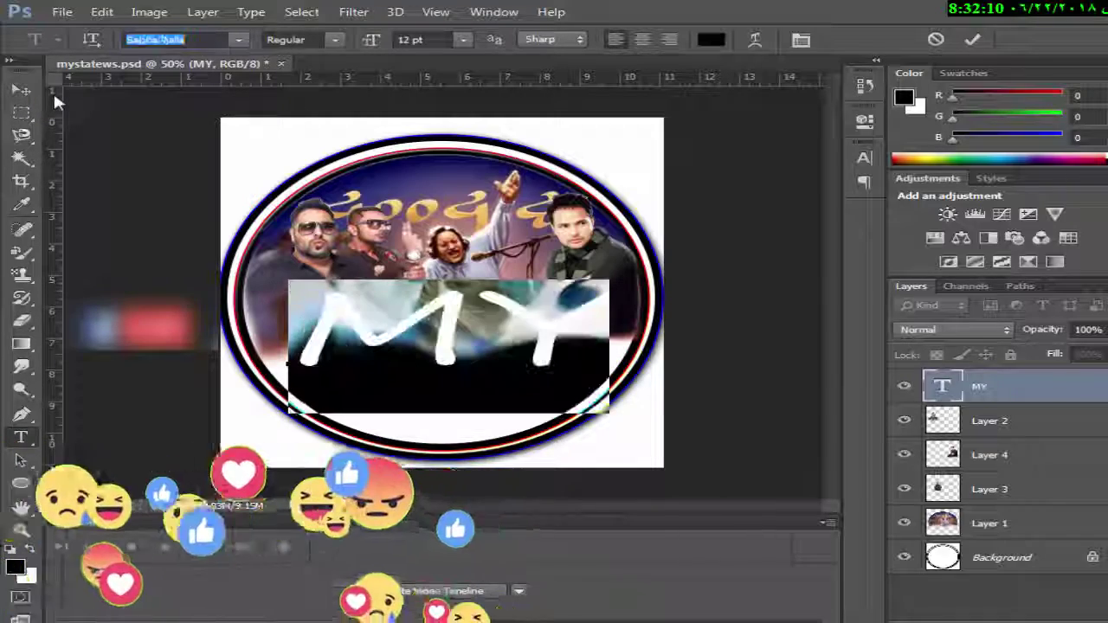
key(Down)
key(Down)
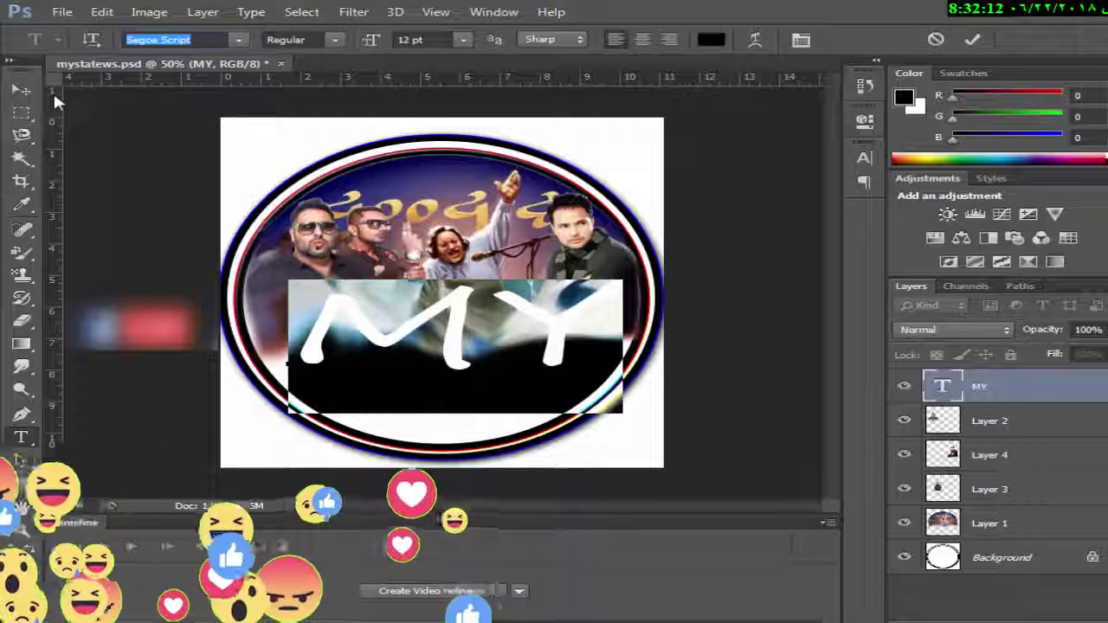
key(Return)
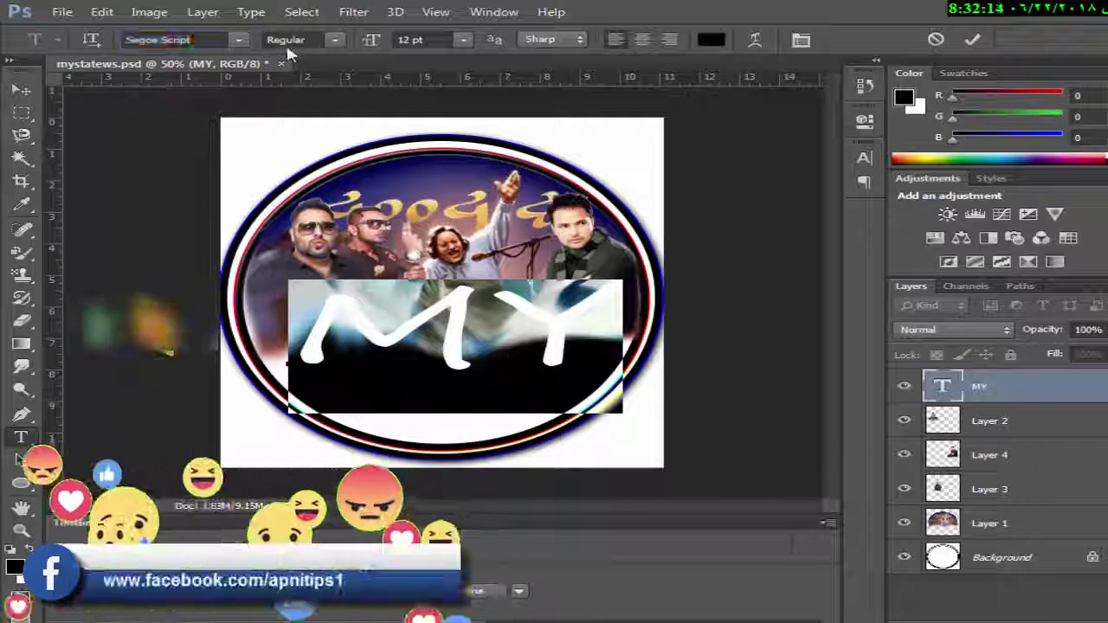
click(335, 40)
click(313, 76)
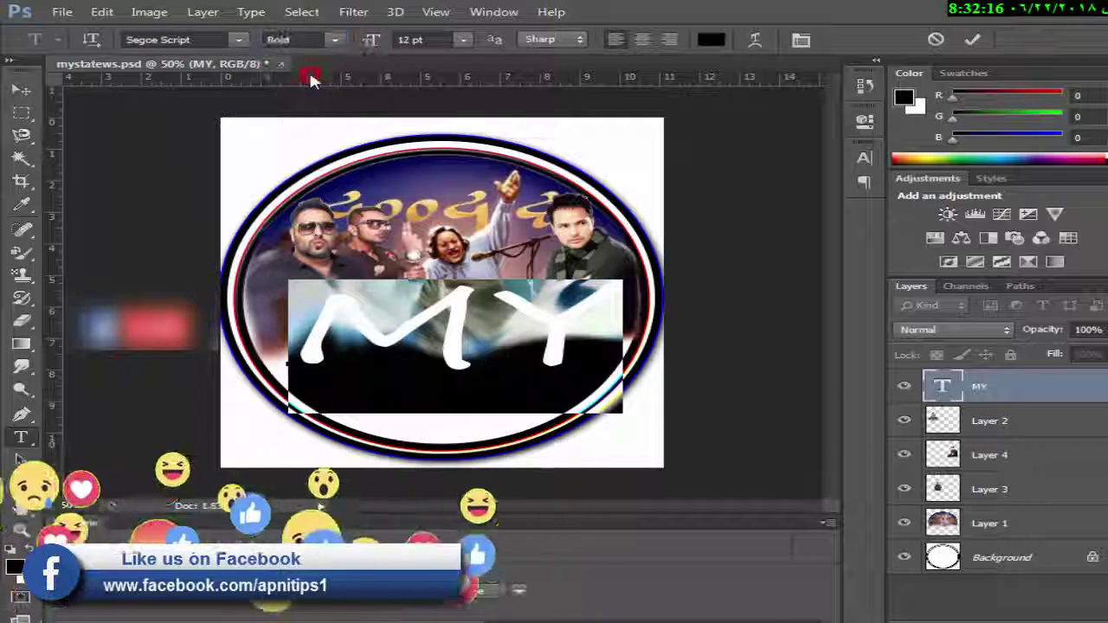
click(29, 89)
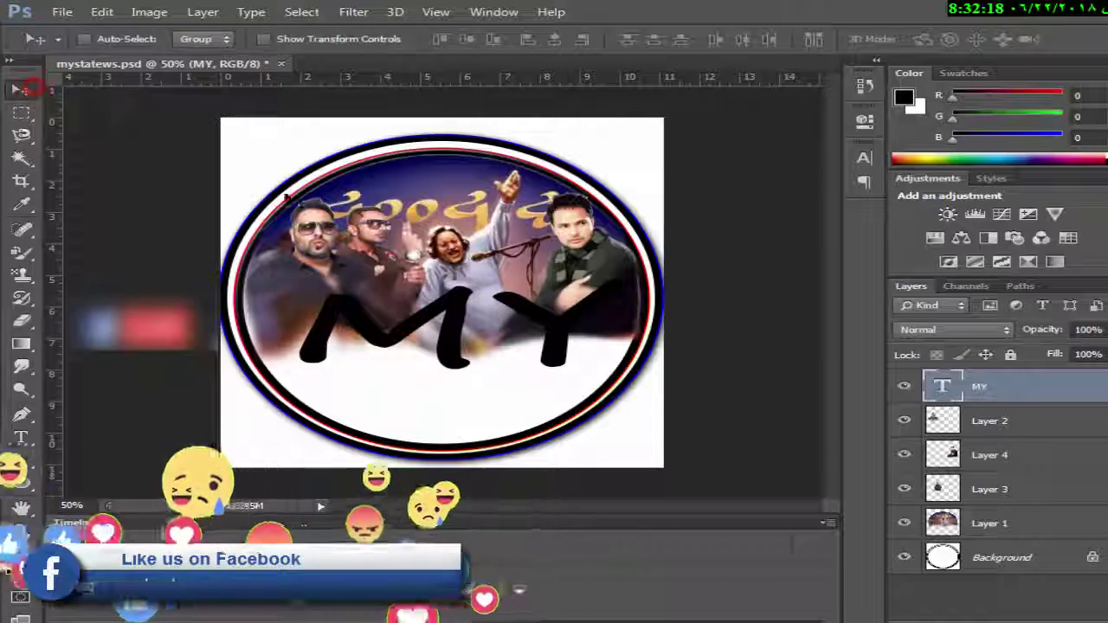
drag(478, 310, 470, 316)
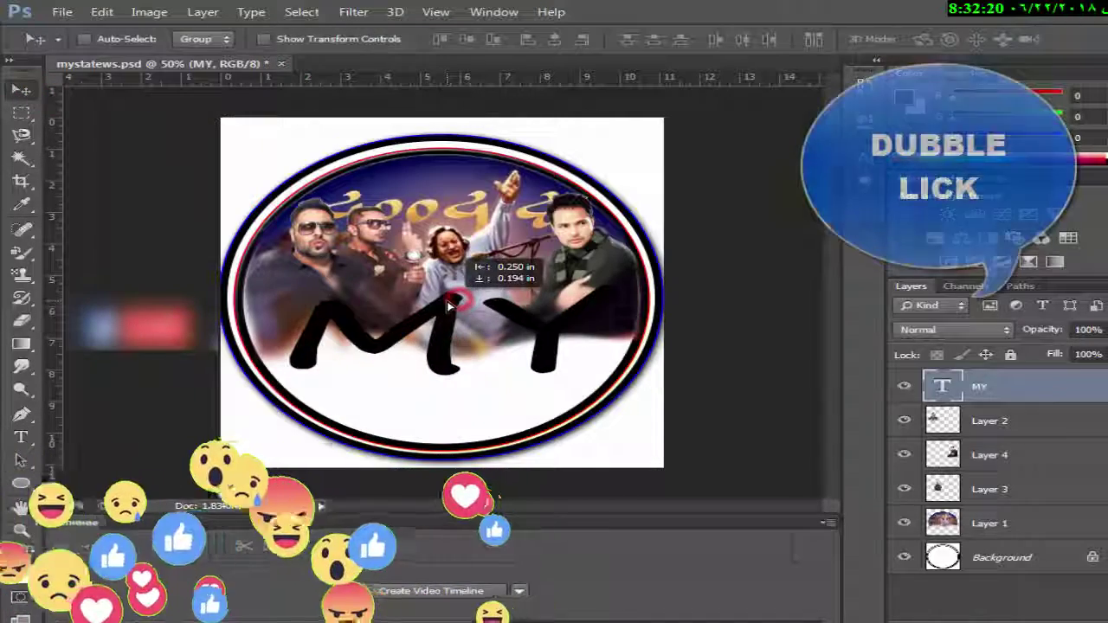
Give MY a red color overlay, yellow stroke, and inner and drop shadows
double_click(1044, 382)
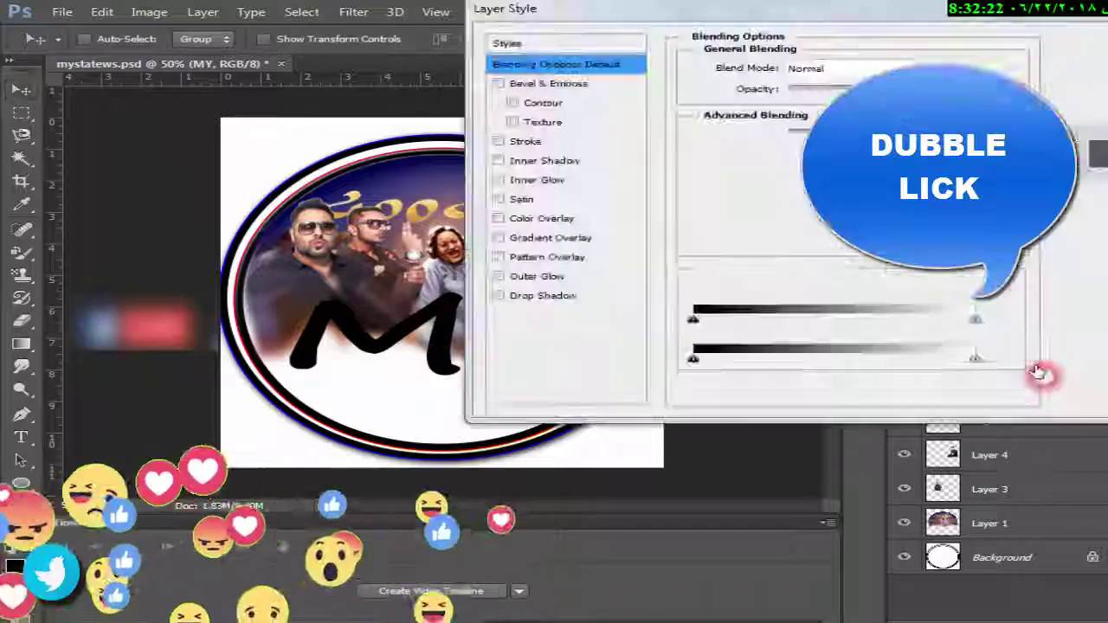
click(499, 218)
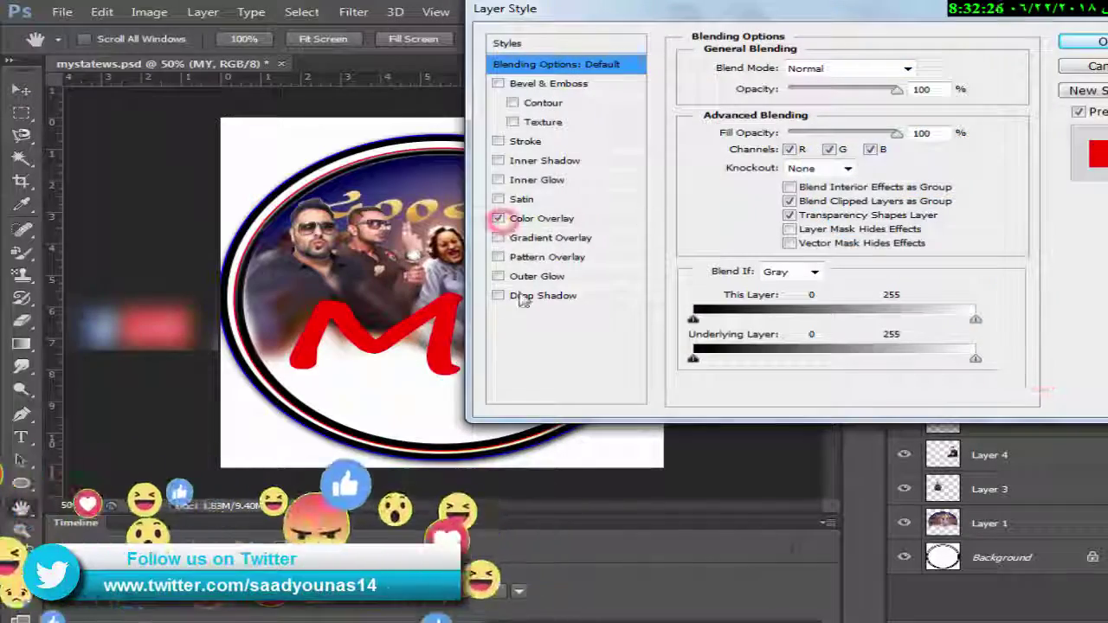
click(742, 187)
click(863, 433)
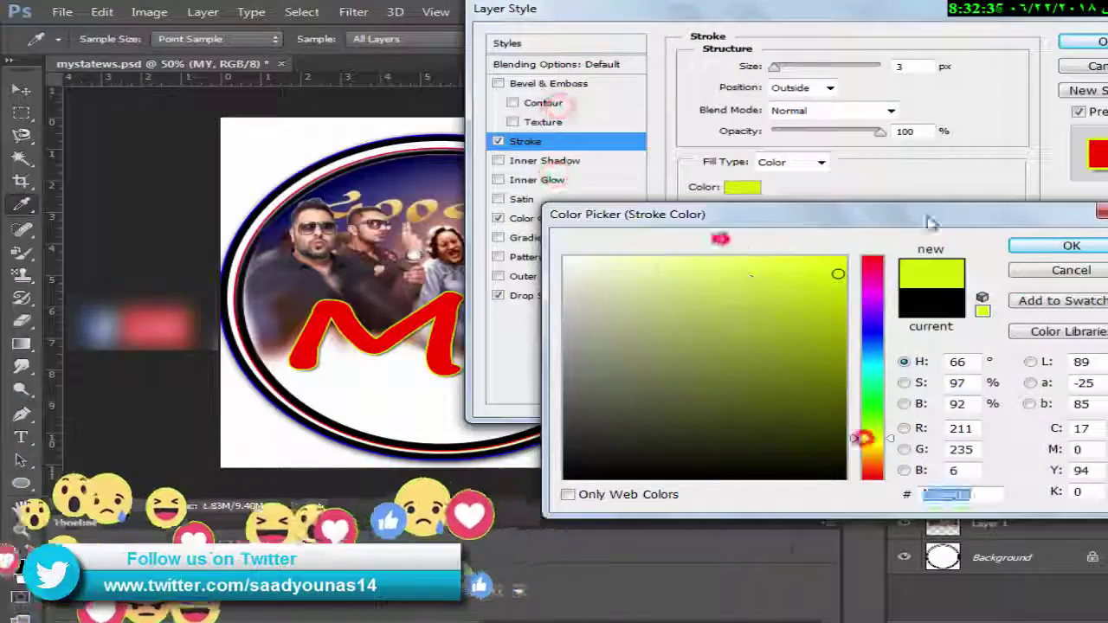
click(1026, 247)
click(500, 160)
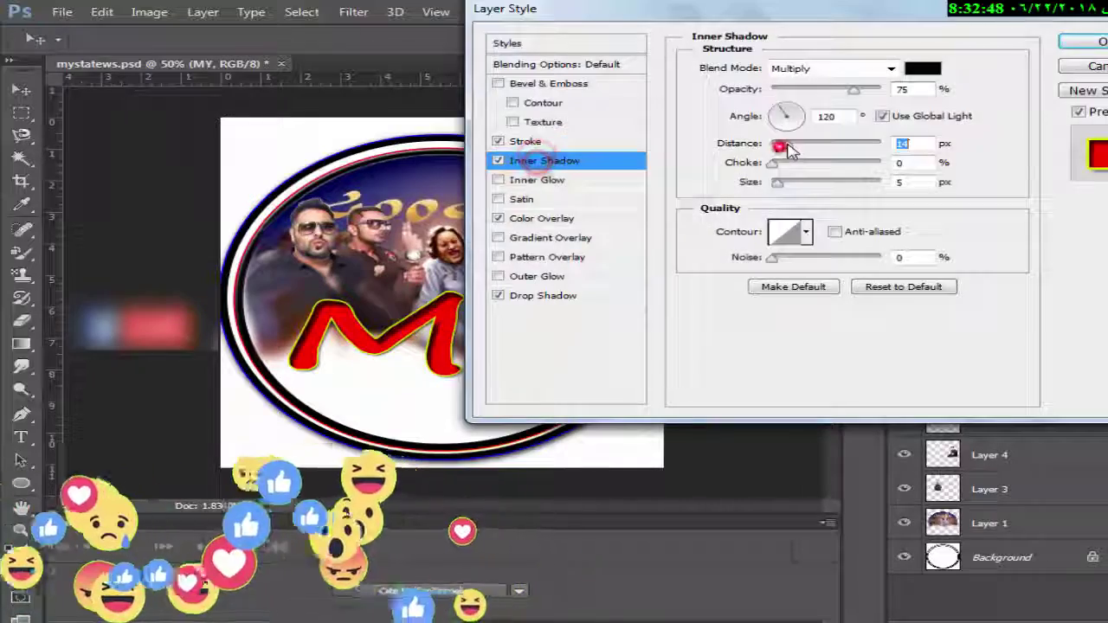
key(Return)
Add a STATES text layer beneath MY and enlarge it
key(t)
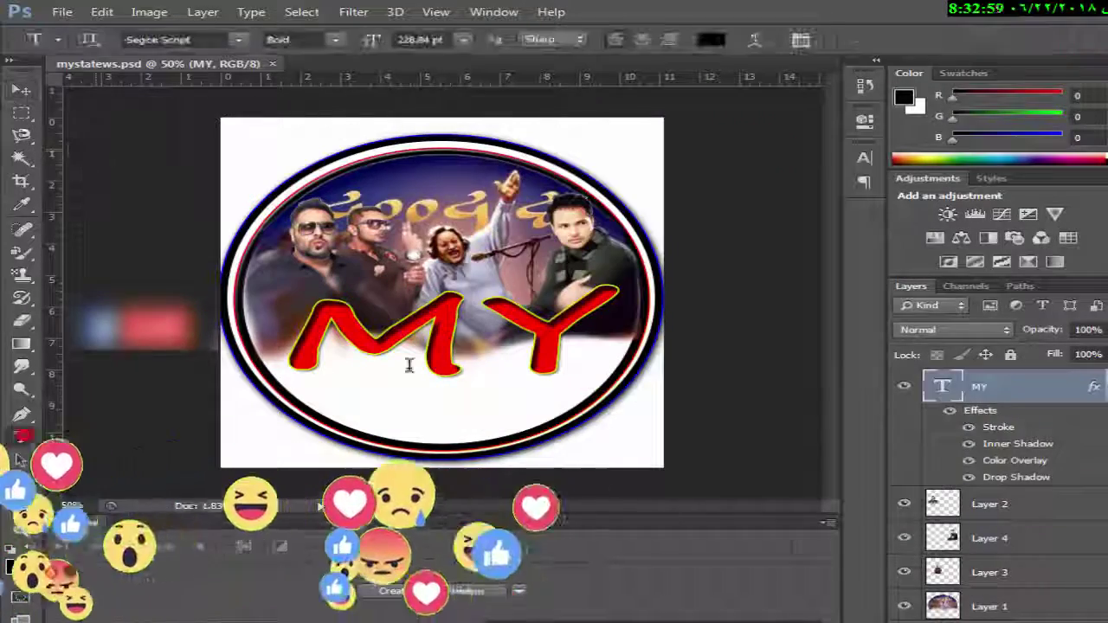
drag(408, 358, 372, 433)
key(ctrl+z)
key(v)
key(t)
click(246, 437)
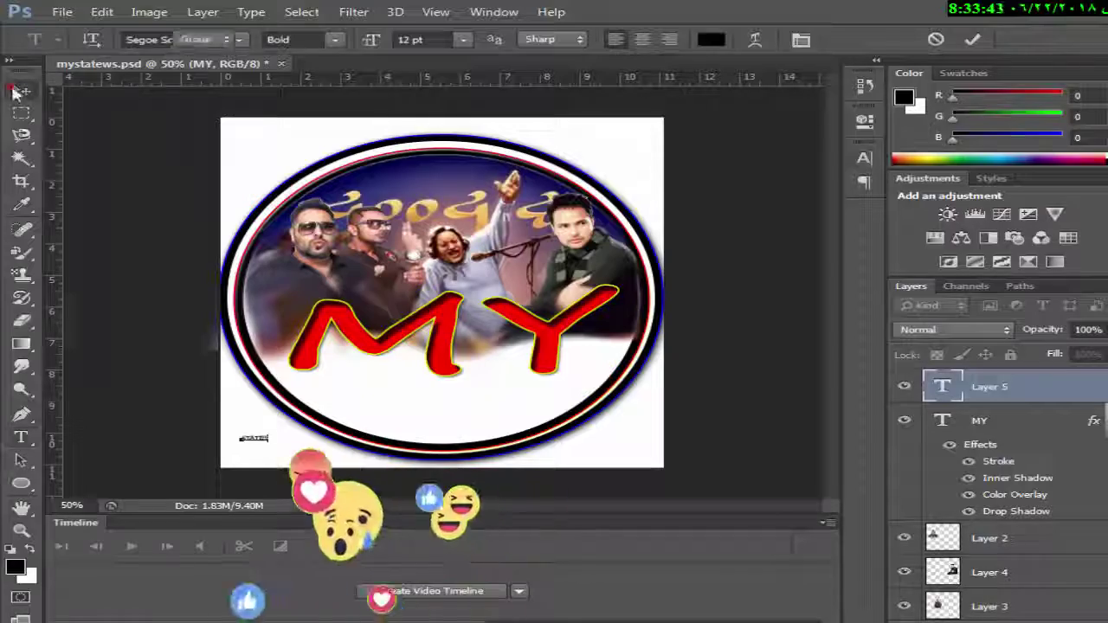
key(ctrl+t)
drag(269, 435, 508, 372)
key(Return)
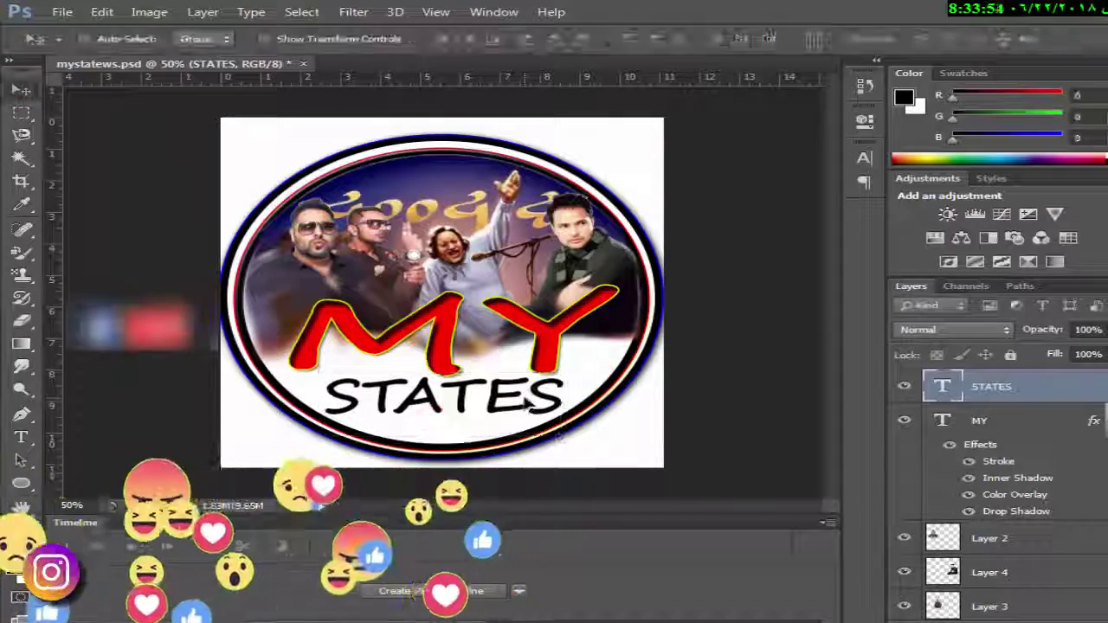
Give STATES a drop shadow and a deep blue stroke outline
double_click(1065, 386)
click(543, 295)
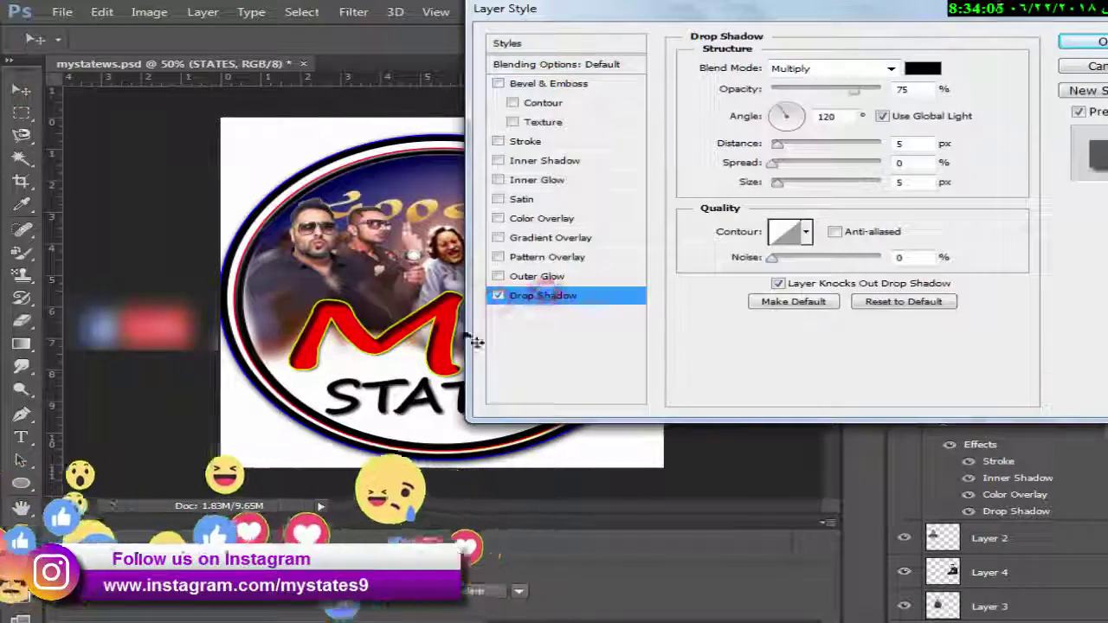
click(497, 141)
click(742, 187)
click(823, 297)
click(871, 341)
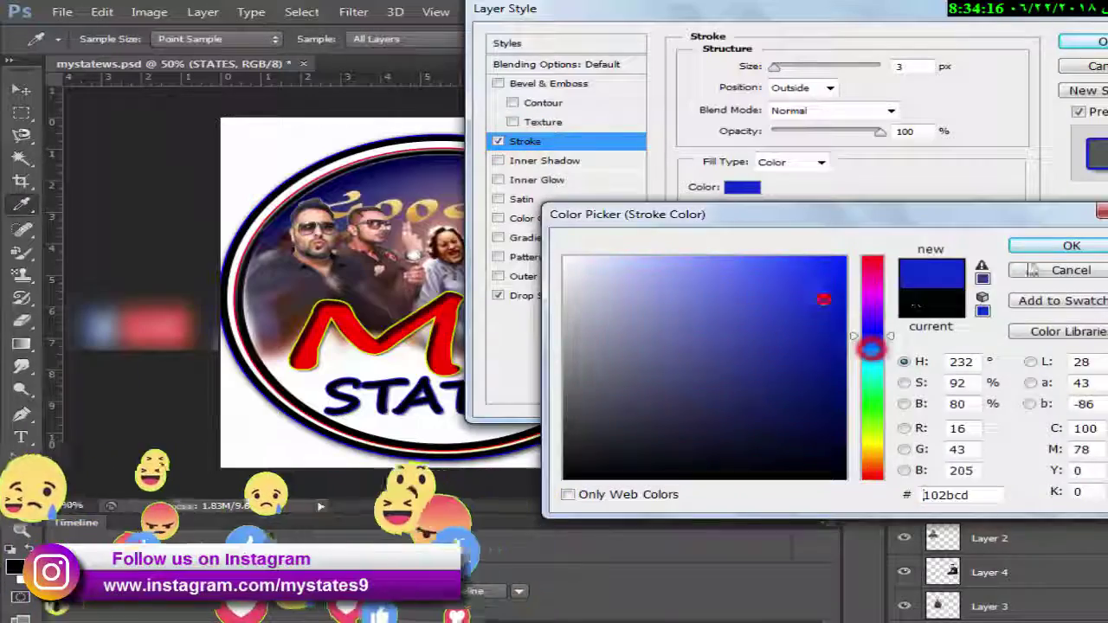
click(1041, 248)
Add a Bevel & Emboss of size 31 and an inner shadow to STATES
click(497, 84)
drag(781, 149, 794, 148)
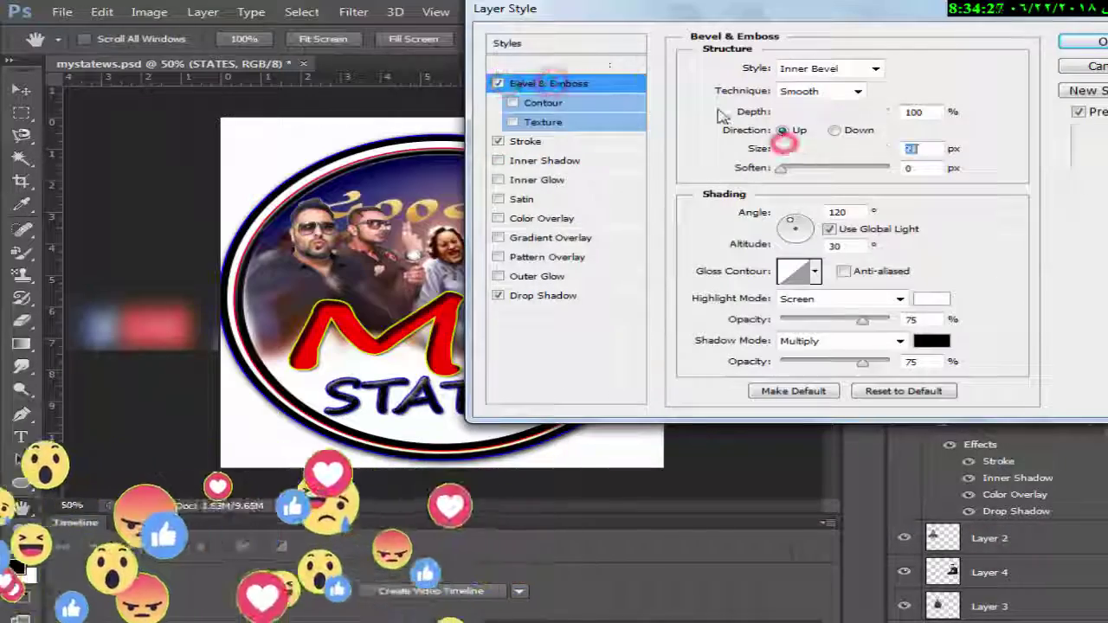
click(500, 161)
click(920, 69)
click(593, 292)
click(1068, 245)
click(498, 218)
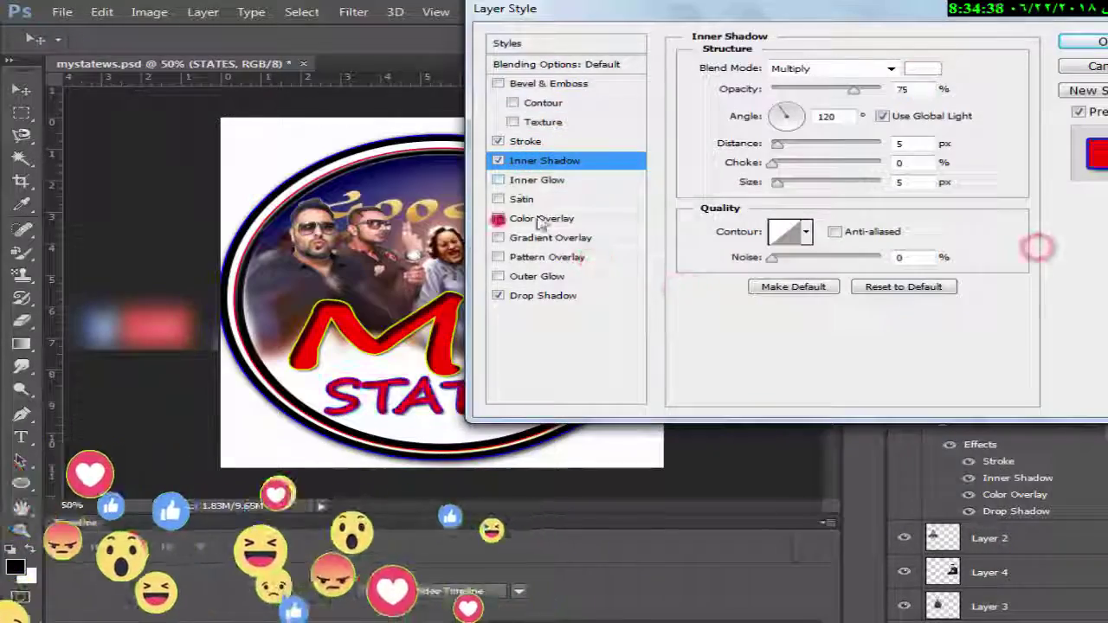
Apply a bright yellow Color Overlay to STATES after trying other colours
click(923, 68)
click(606, 277)
click(870, 365)
click(594, 347)
click(771, 285)
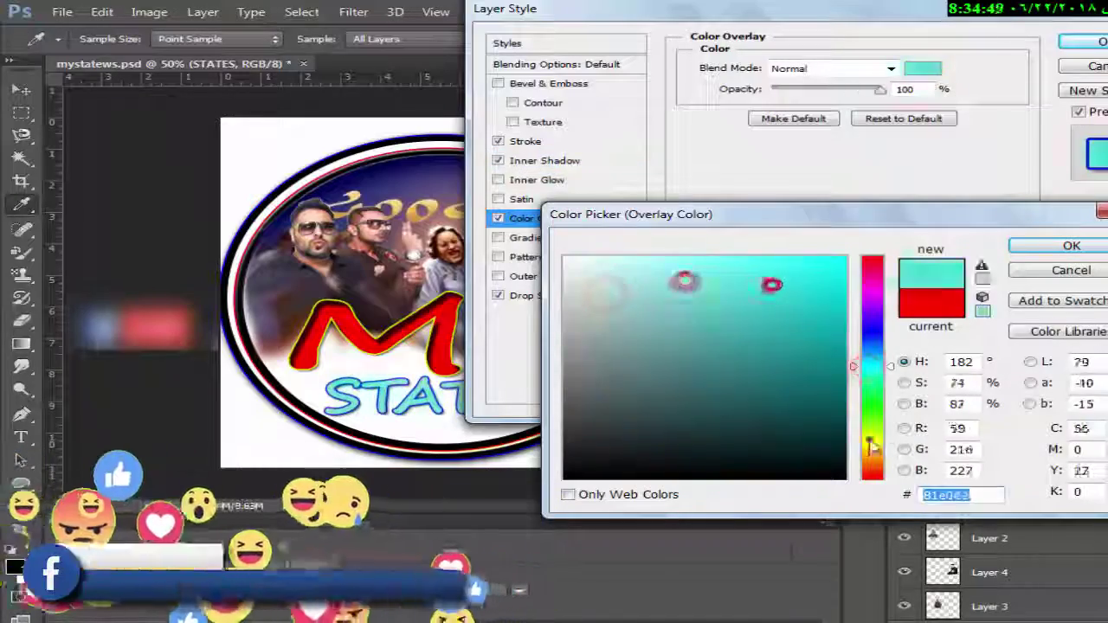
click(831, 269)
drag(870, 439, 896, 260)
click(870, 438)
click(808, 290)
click(788, 260)
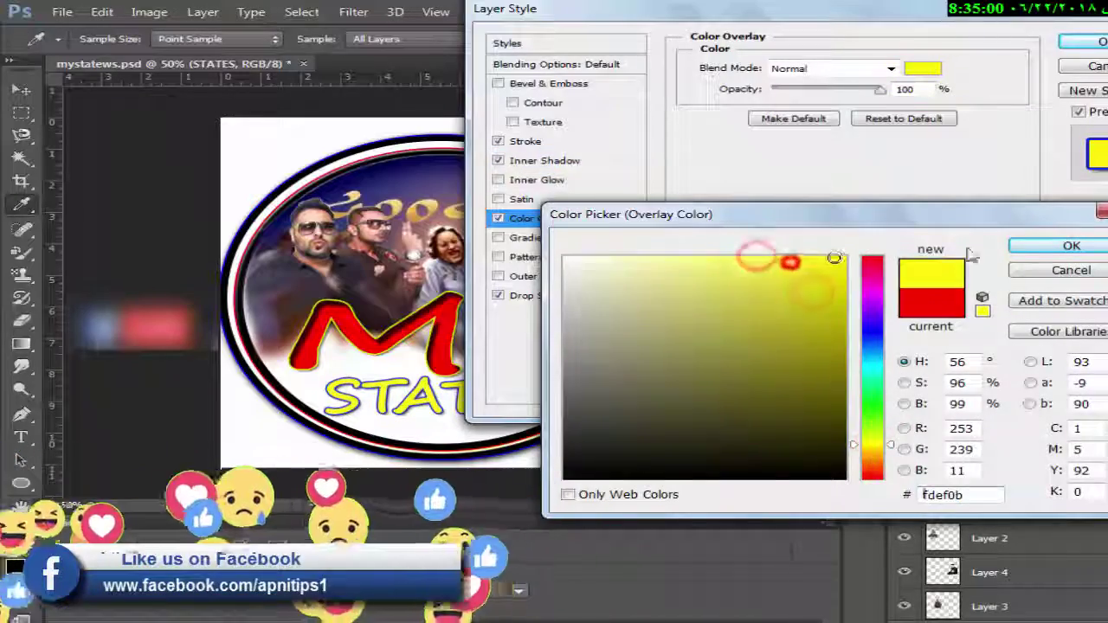
click(1029, 245)
Add a Gradient Overlay, set drop shadow distance to 10 px, and thicken the blue stroke to 13 px
click(498, 237)
click(543, 295)
click(786, 146)
click(771, 174)
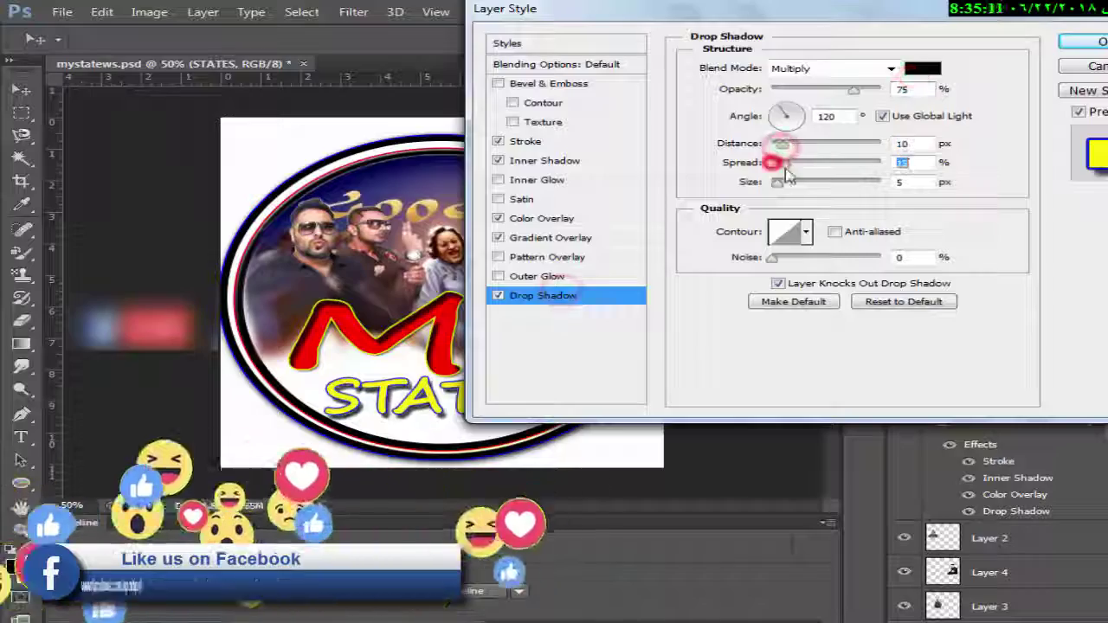
click(537, 141)
click(742, 187)
click(1066, 245)
drag(775, 66, 785, 68)
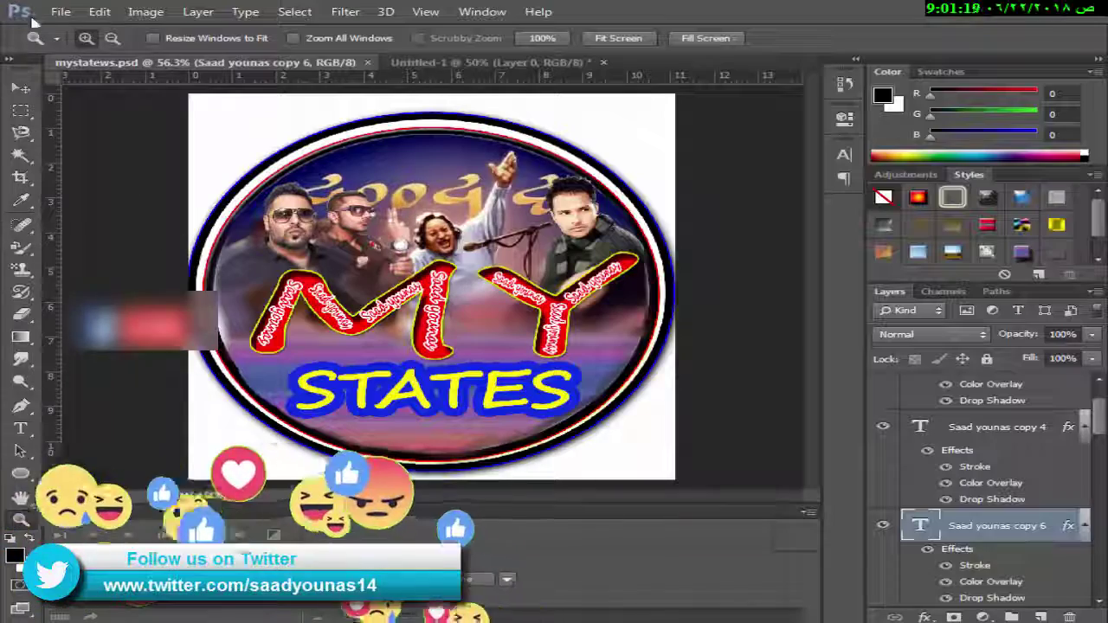
Save the logo as a PNG image with default PNG options, then minimise Photoshop
click(59, 12)
click(90, 217)
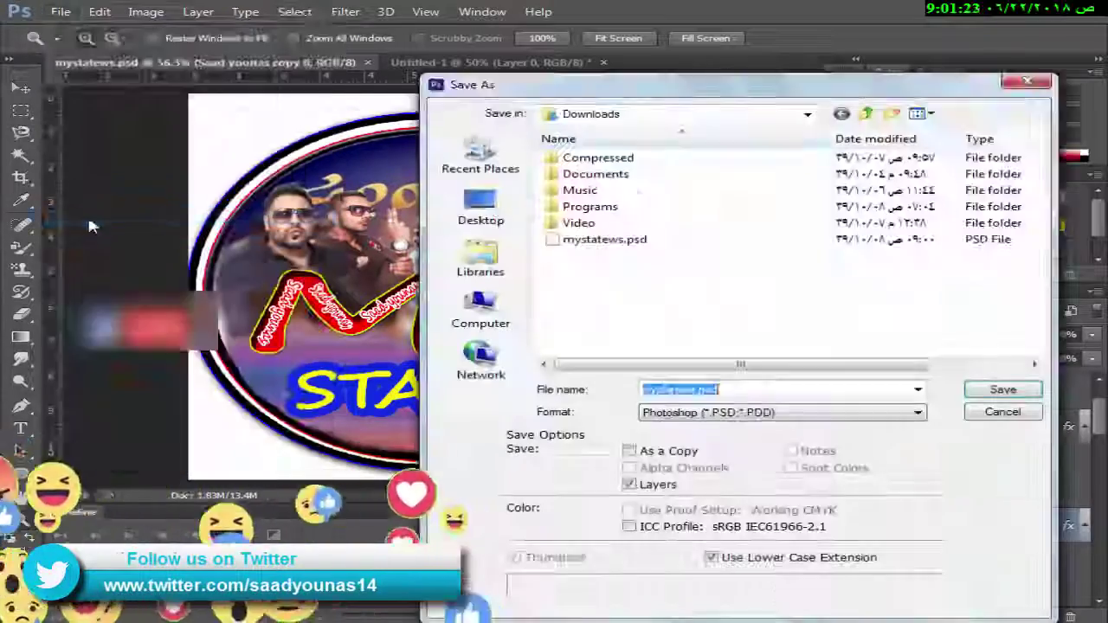
click(693, 411)
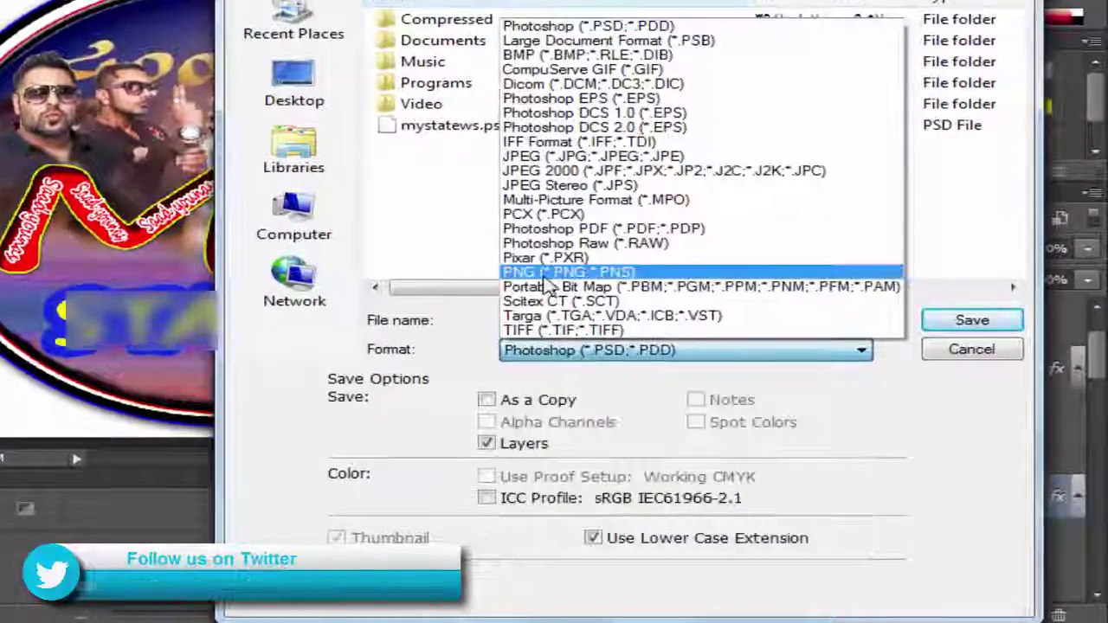
click(546, 274)
click(592, 355)
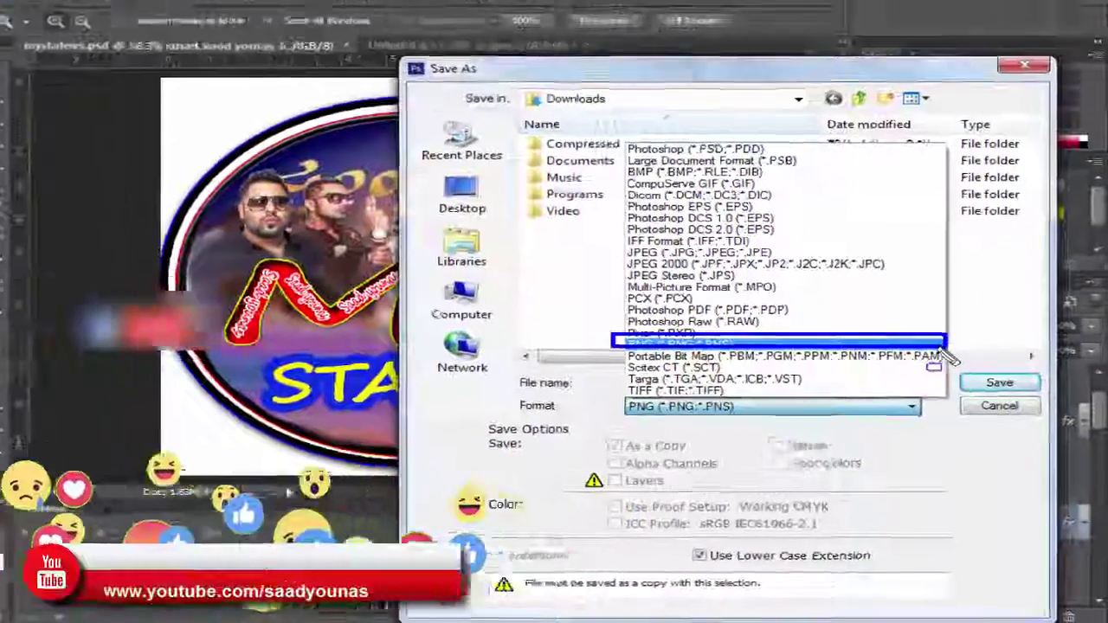
click(948, 354)
click(992, 394)
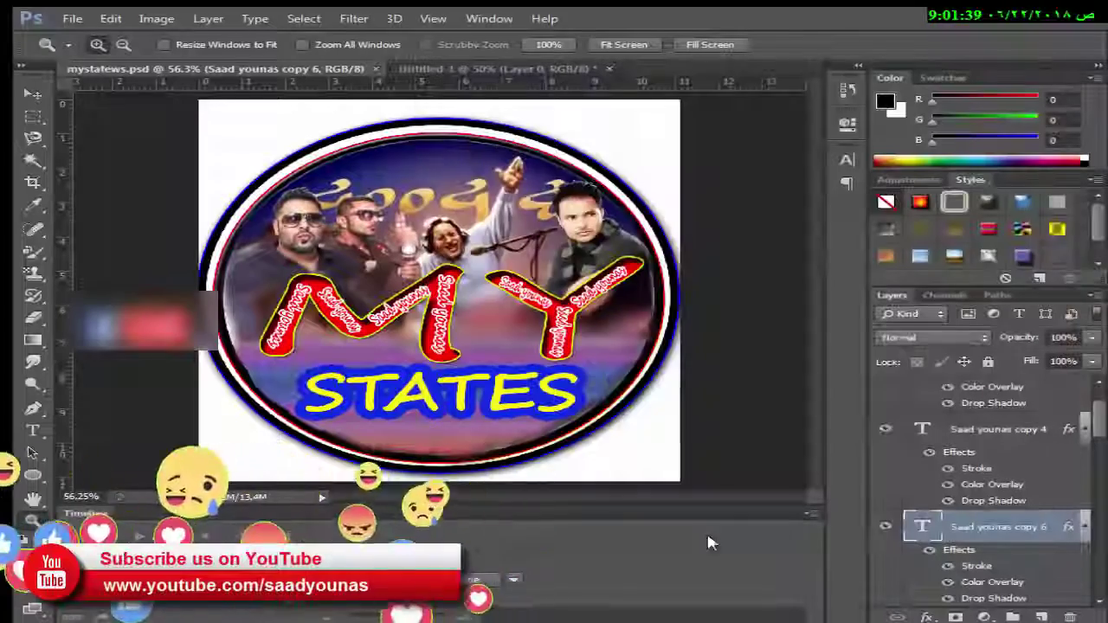
click(618, 203)
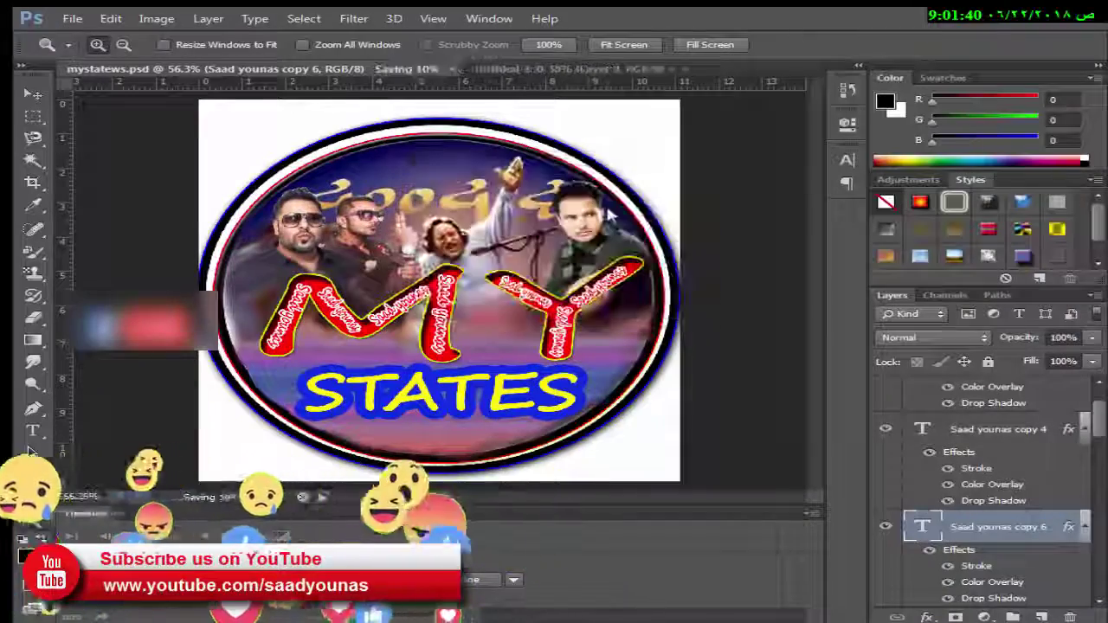
click(1017, 18)
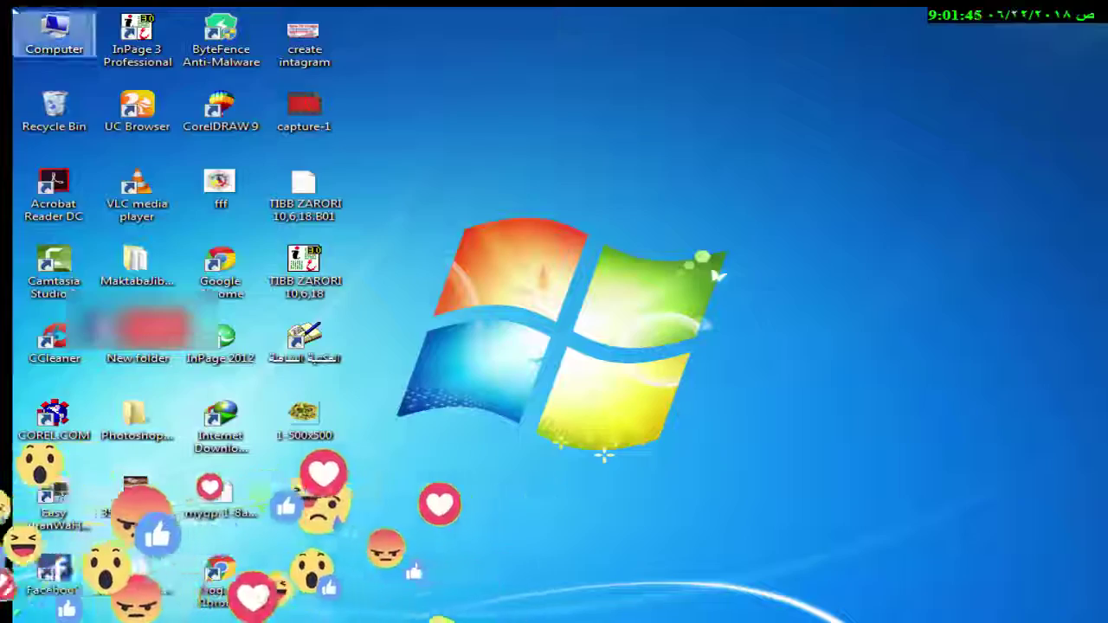
Preview the mystatews PNG from Computer > Downloads, then close the viewer and folder window
double_click(55, 33)
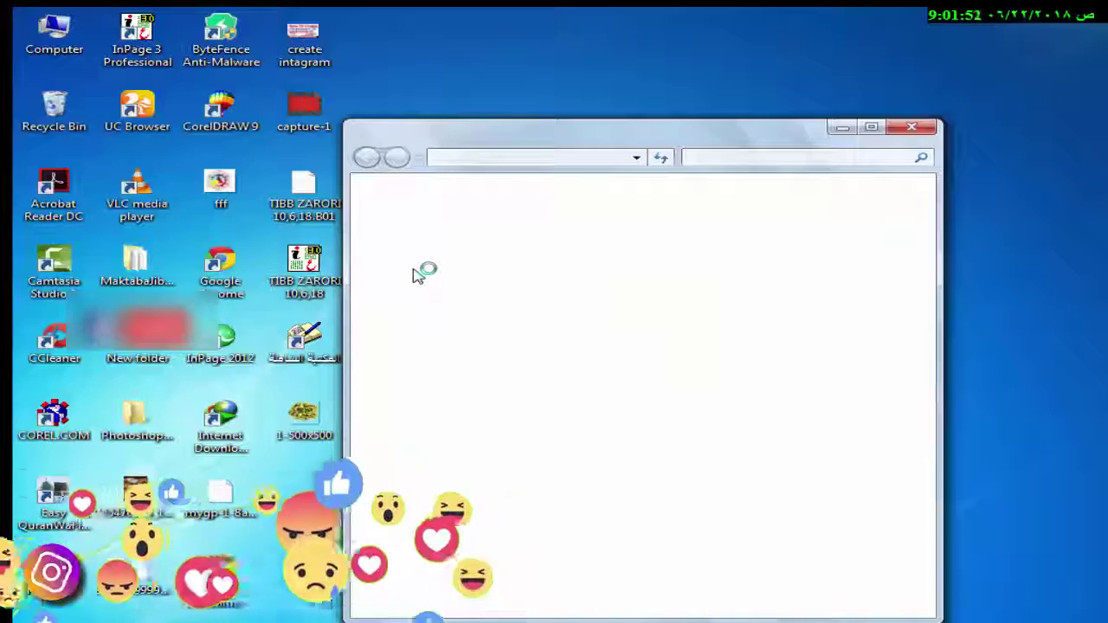
click(424, 251)
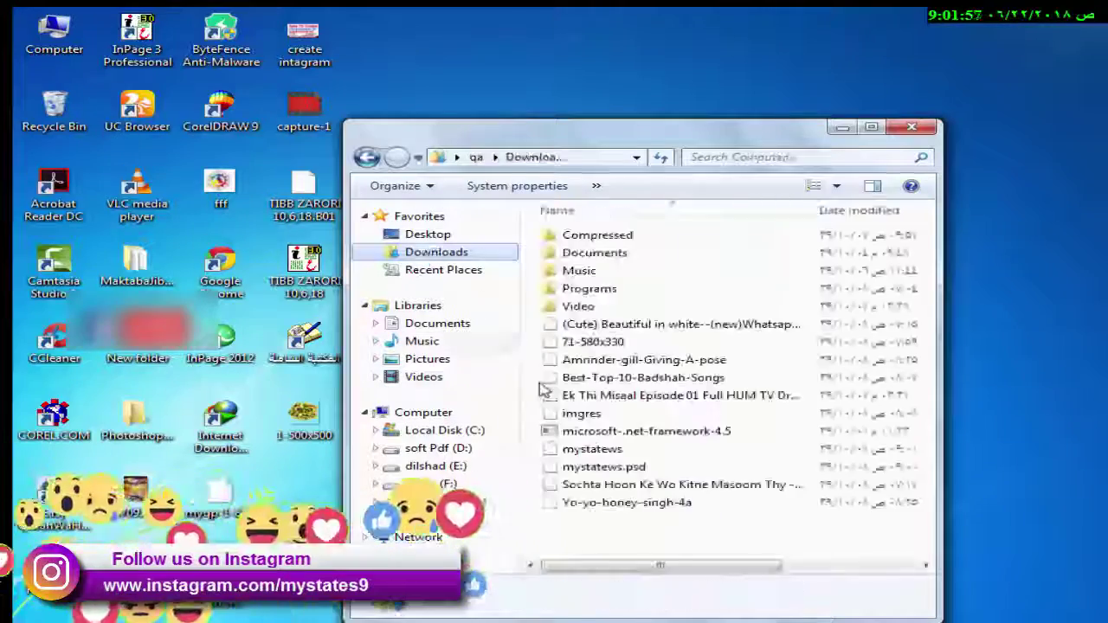
click(594, 418)
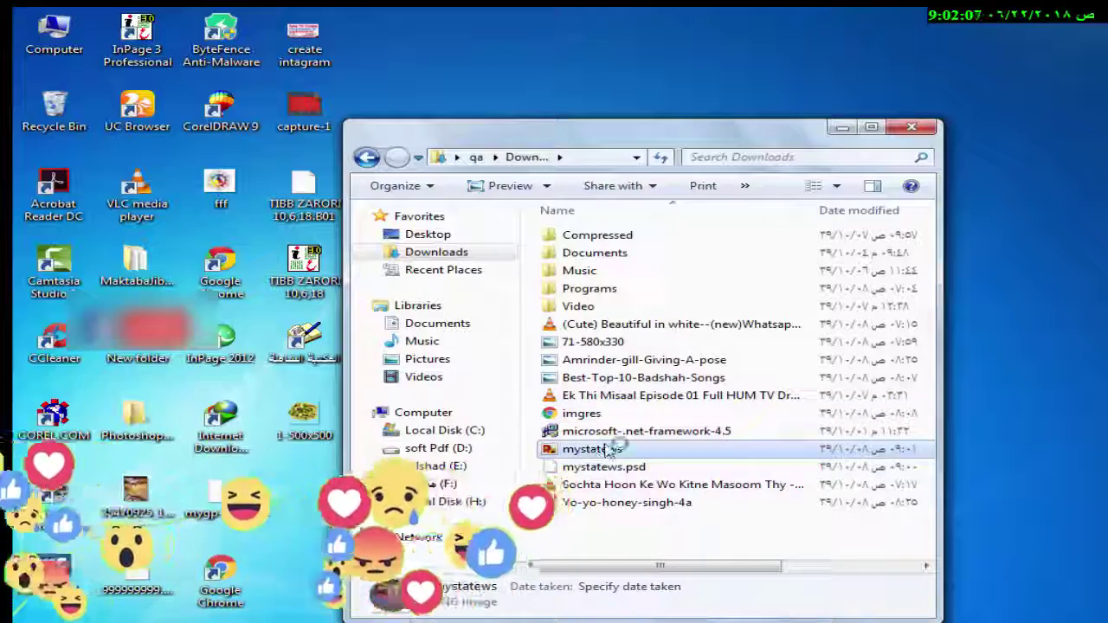
double_click(611, 450)
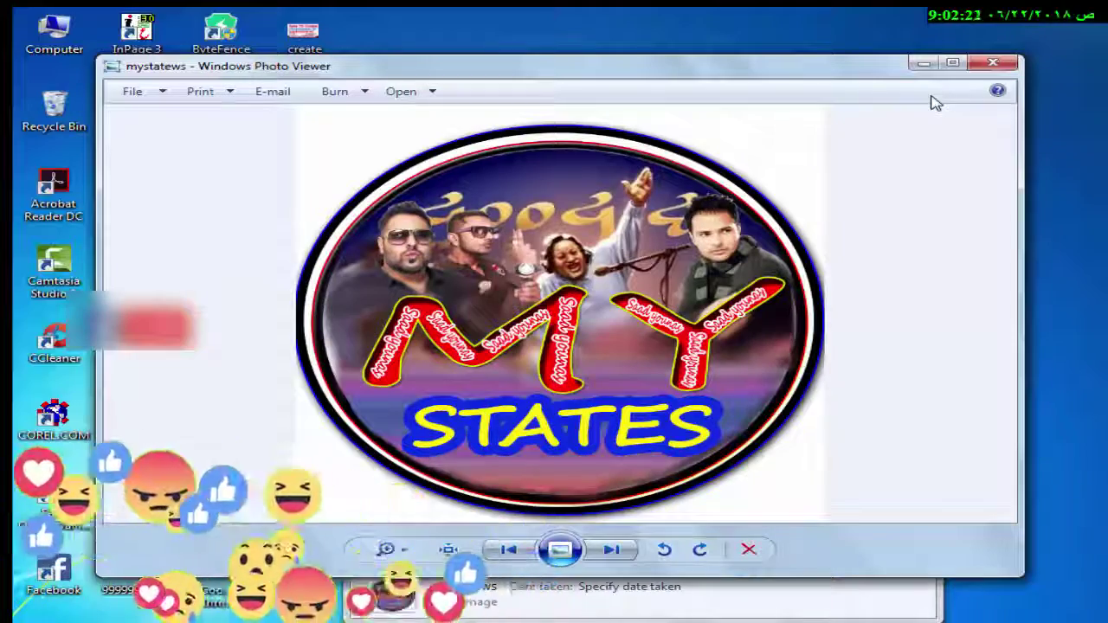
click(993, 62)
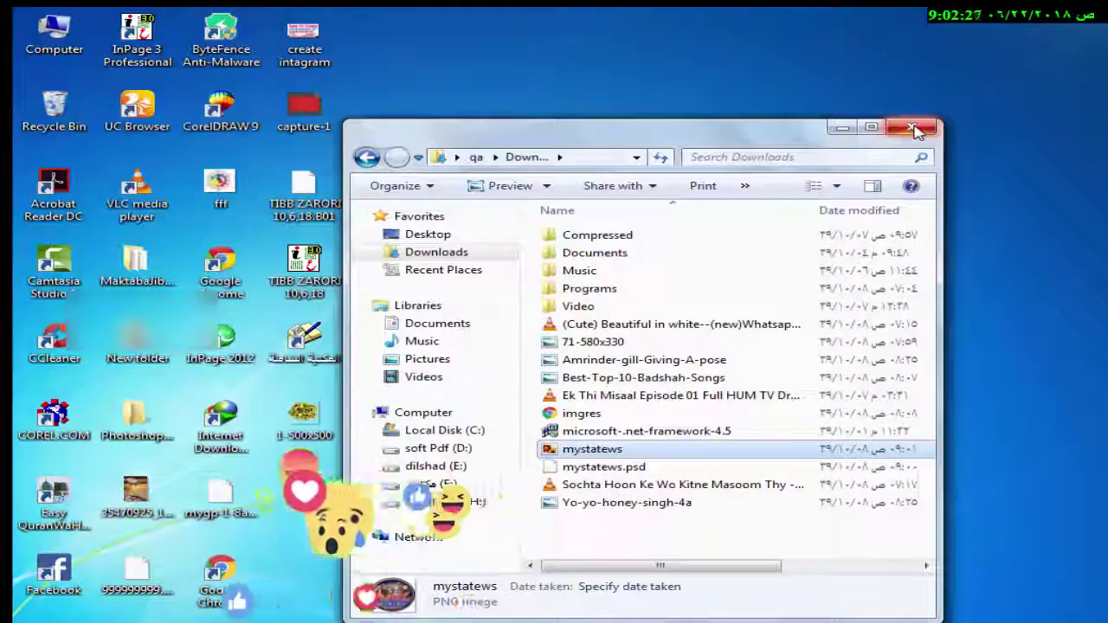
click(916, 128)
Save the layered mystatews.psd into New folder on drive E:
click(72, 18)
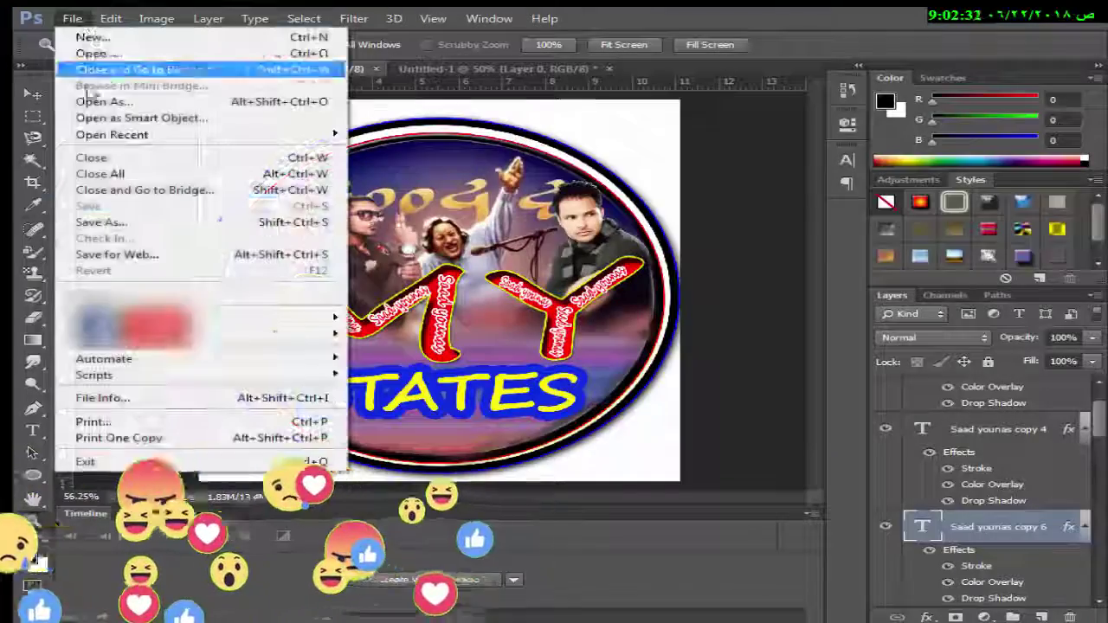
click(122, 232)
click(488, 316)
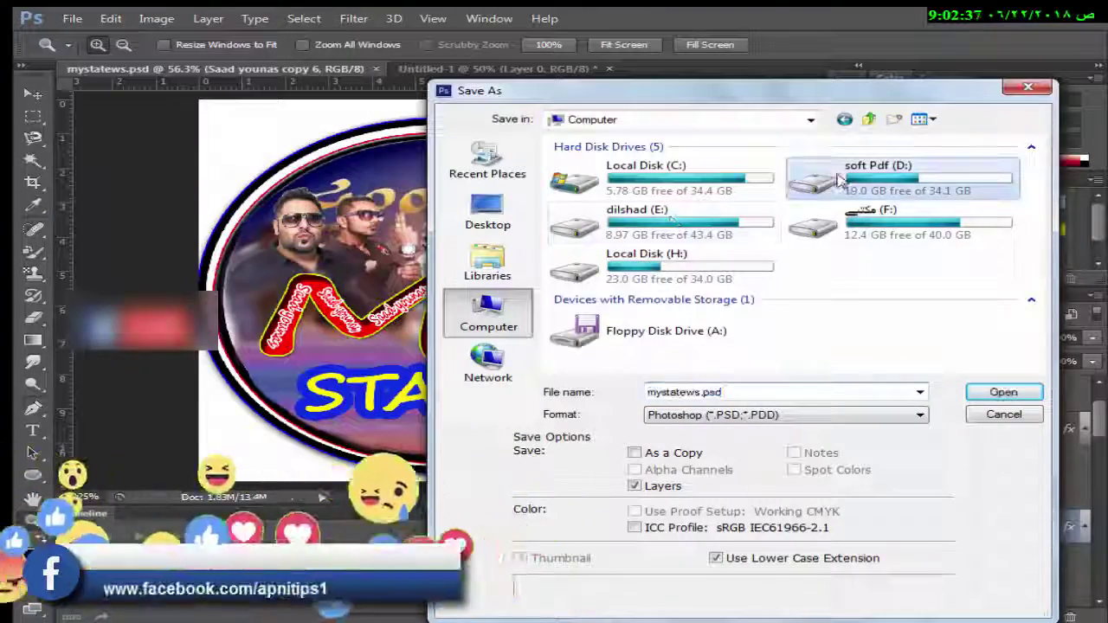
double_click(609, 241)
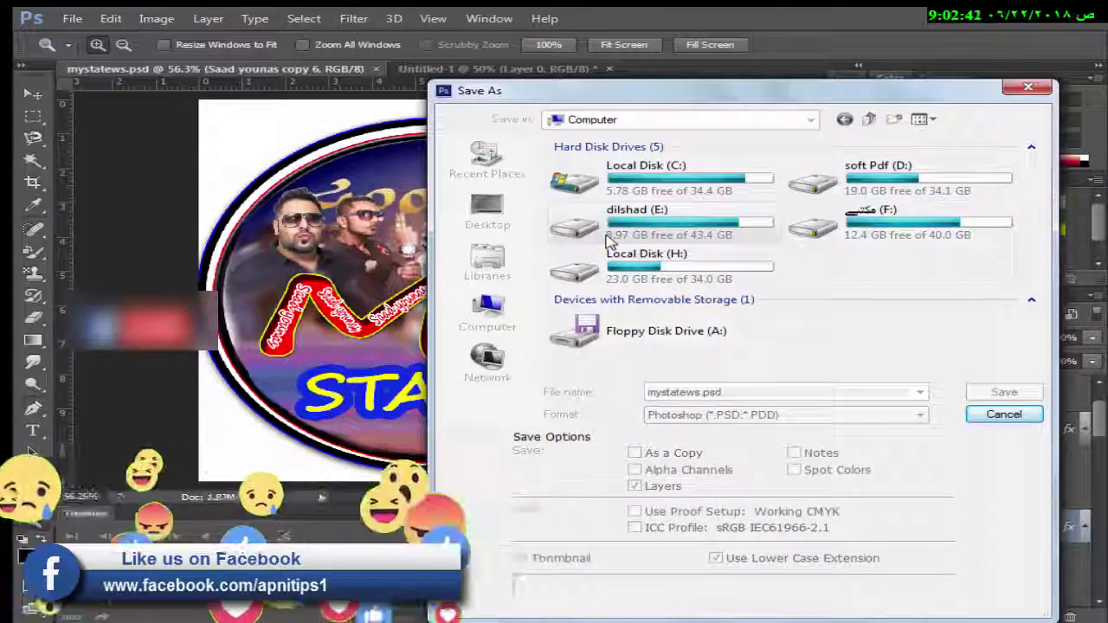
double_click(625, 270)
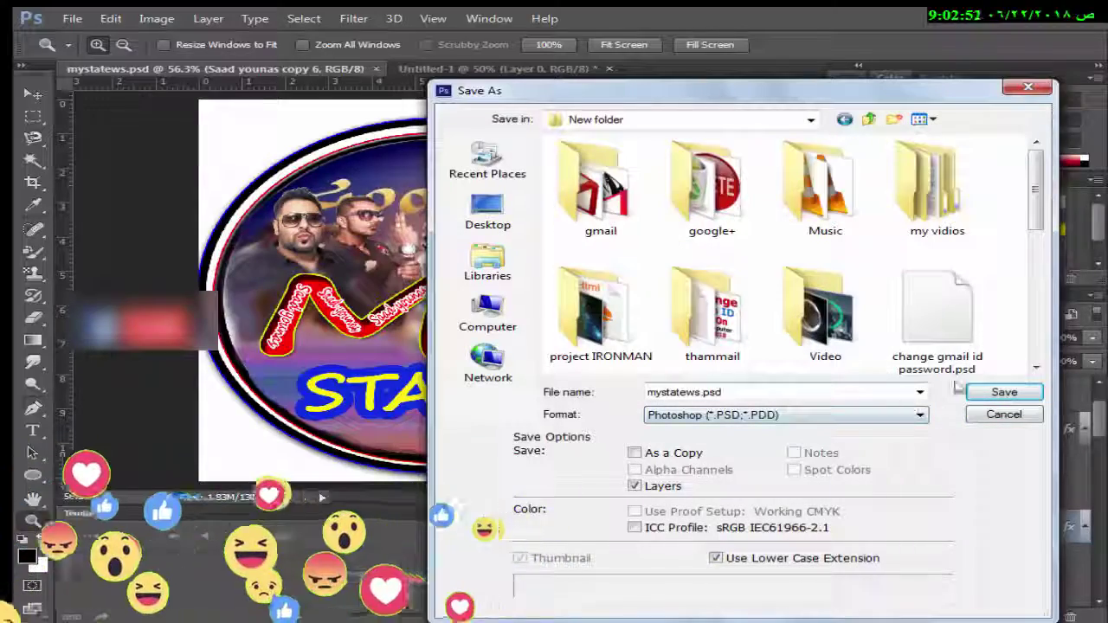
click(963, 392)
click(799, 195)
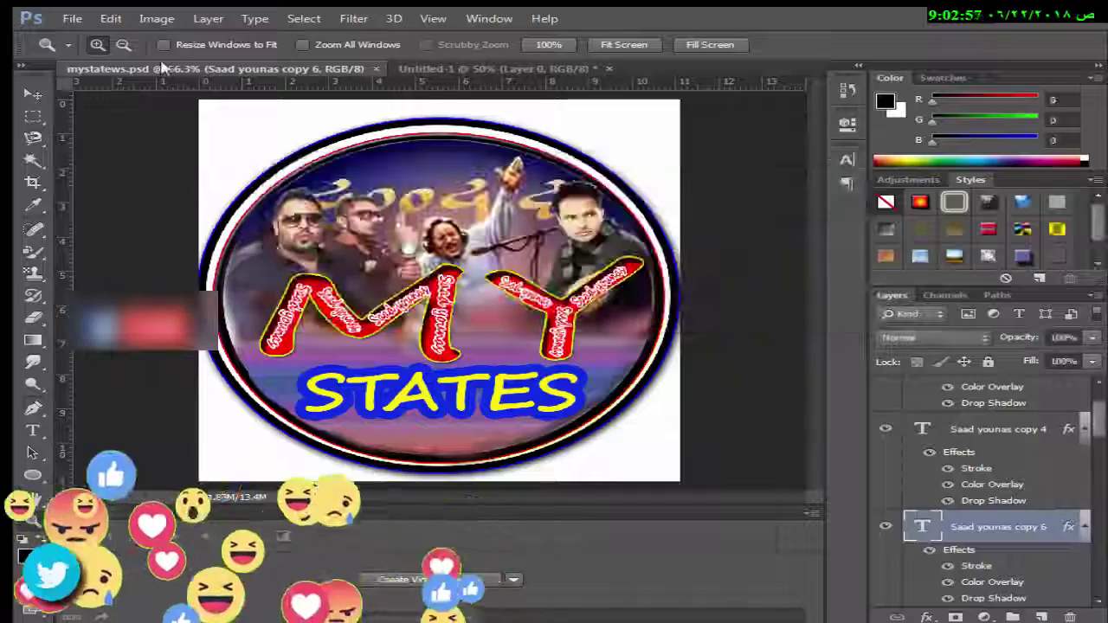
Close the Untitled-1 document without saving its changes
click(110, 19)
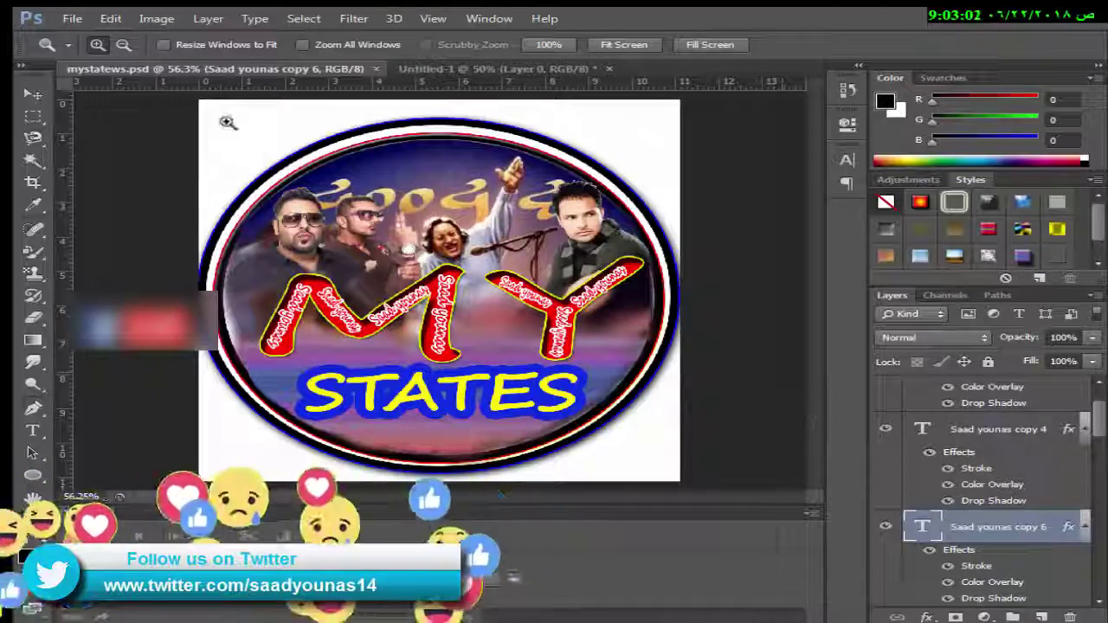
click(481, 68)
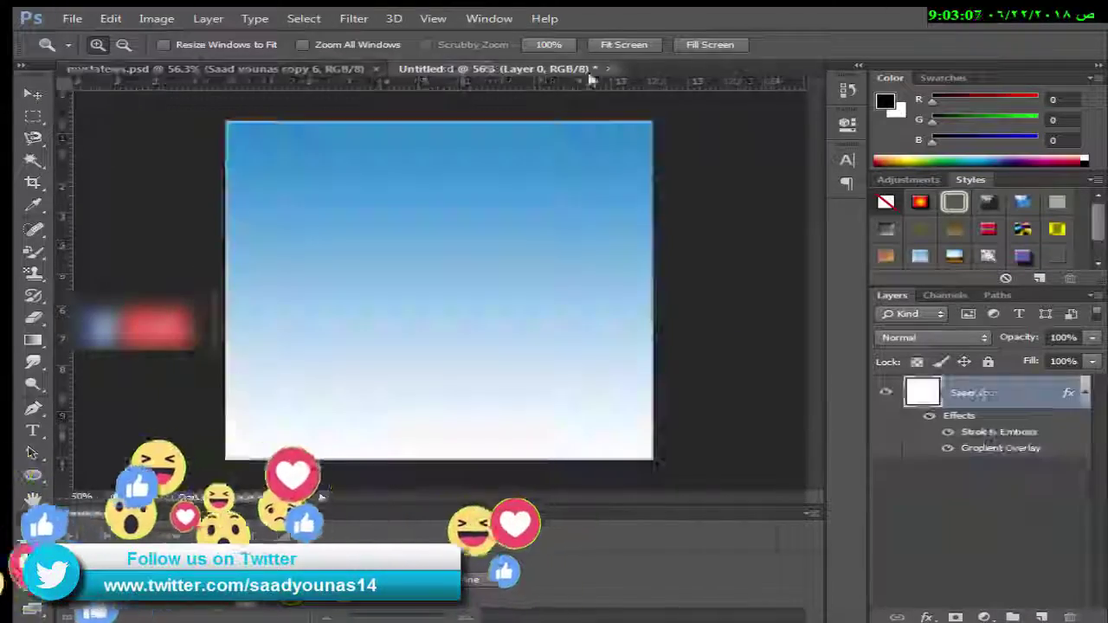
click(608, 69)
click(389, 222)
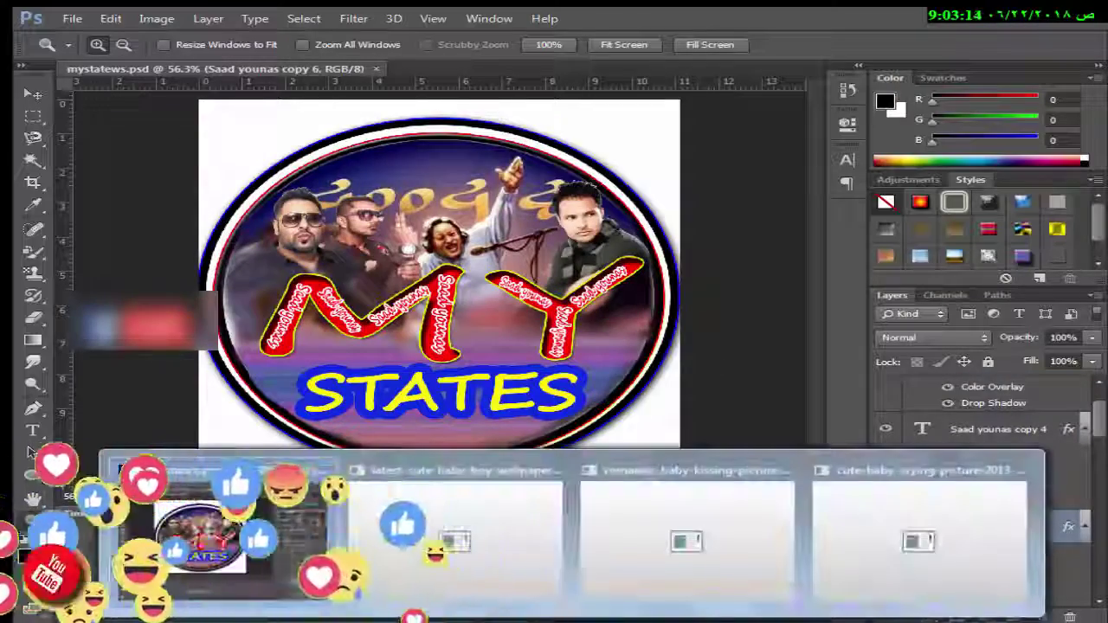
click(693, 563)
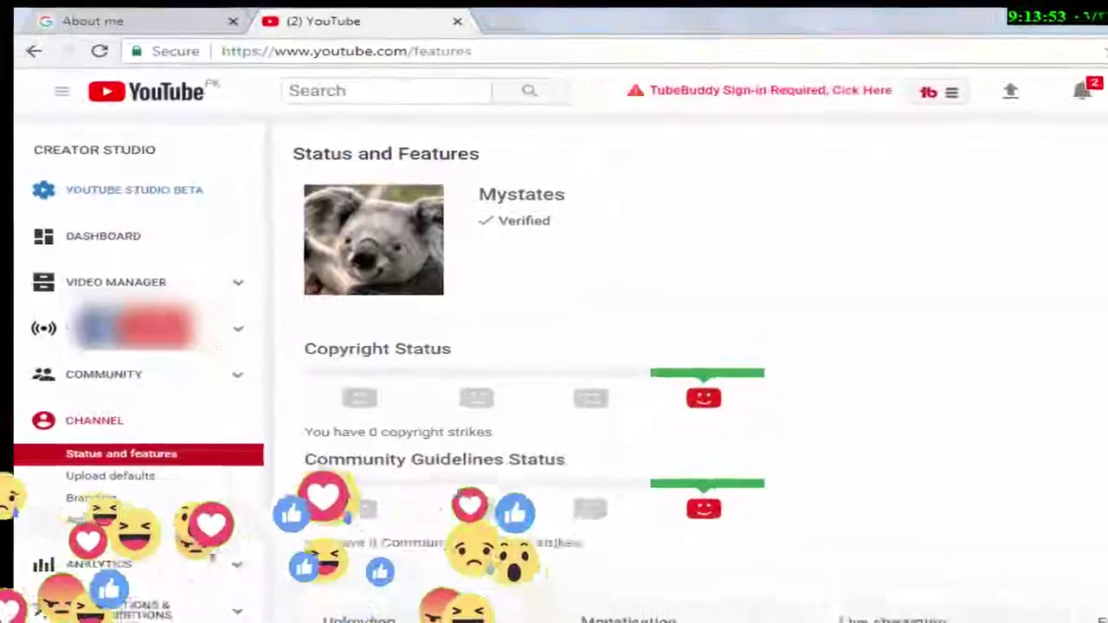
Open Channel > Advanced settings and edit the channel icon to reach the Google photo picker
click(189, 505)
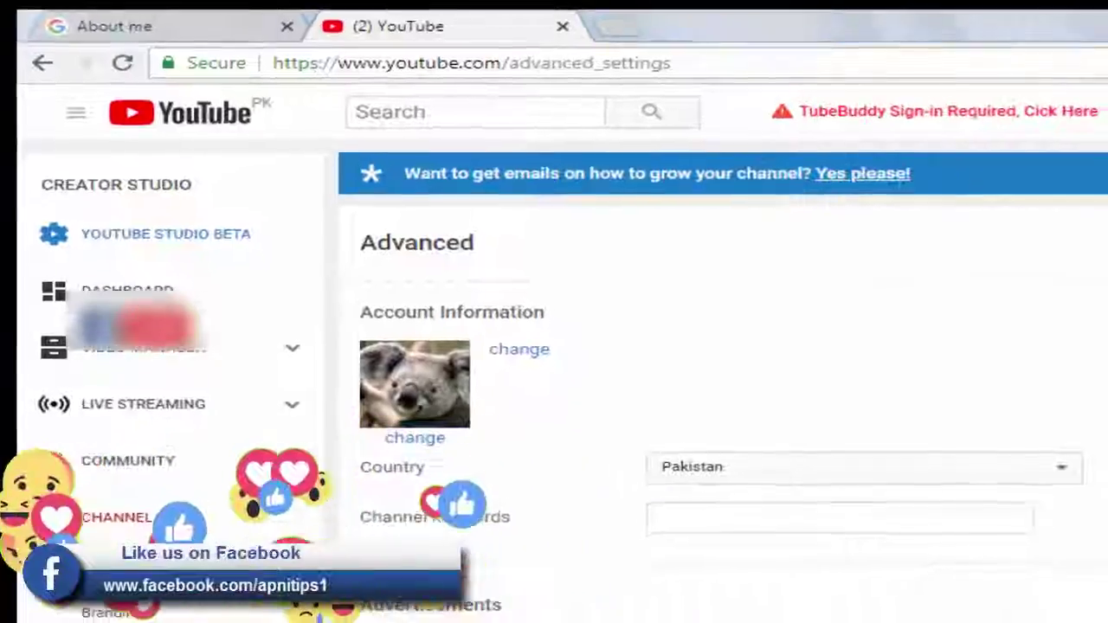
click(442, 465)
click(852, 410)
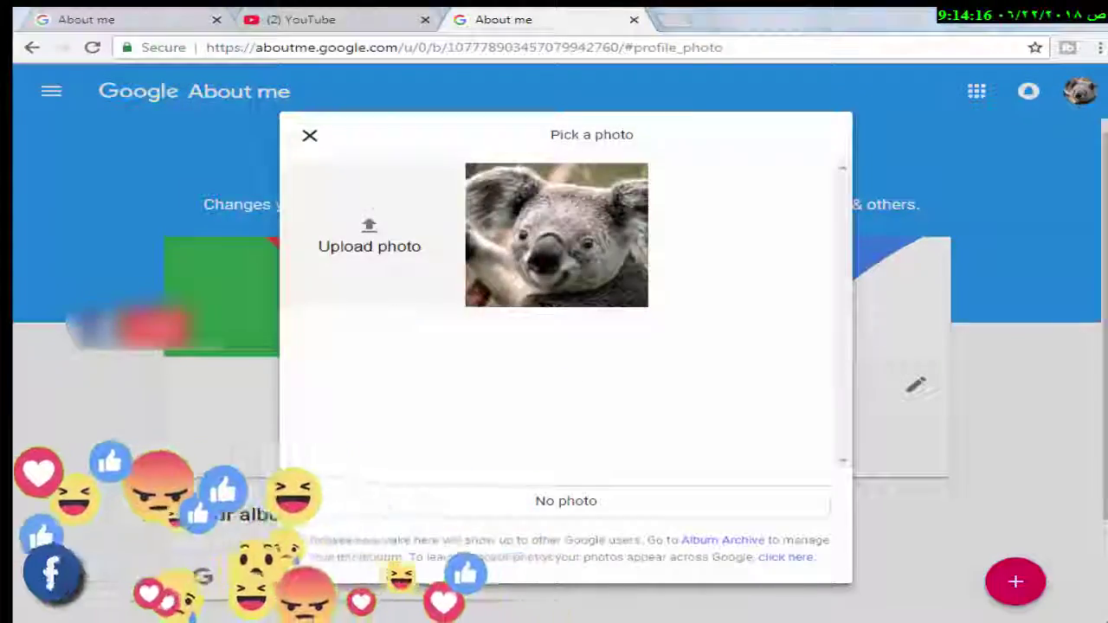
Upload the mystatews logo file as the Google About me profile photo
click(366, 245)
key(Down)
key(Return)
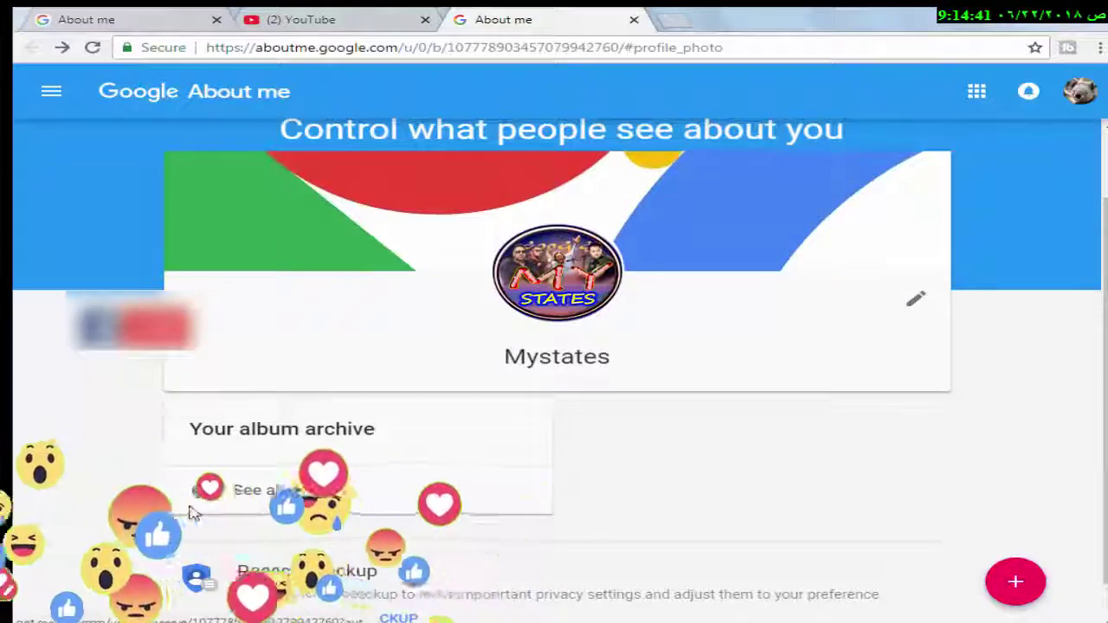
click(194, 513)
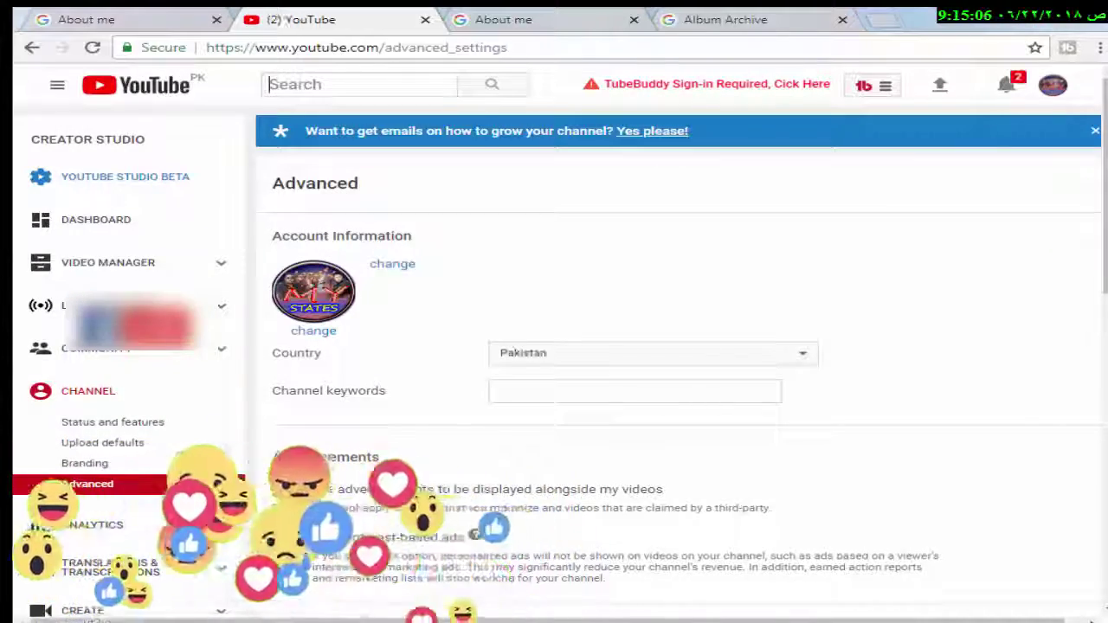
Search YouTube for 'my statew' and open the Mystates channel from the results
text(mystat)
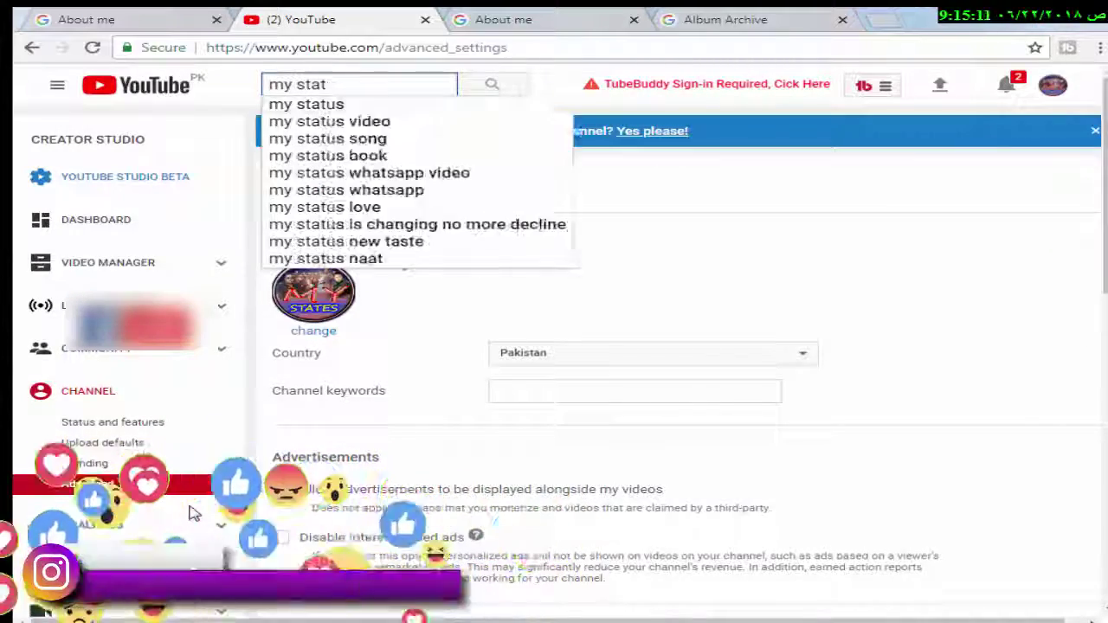
text(ew)
key(Return)
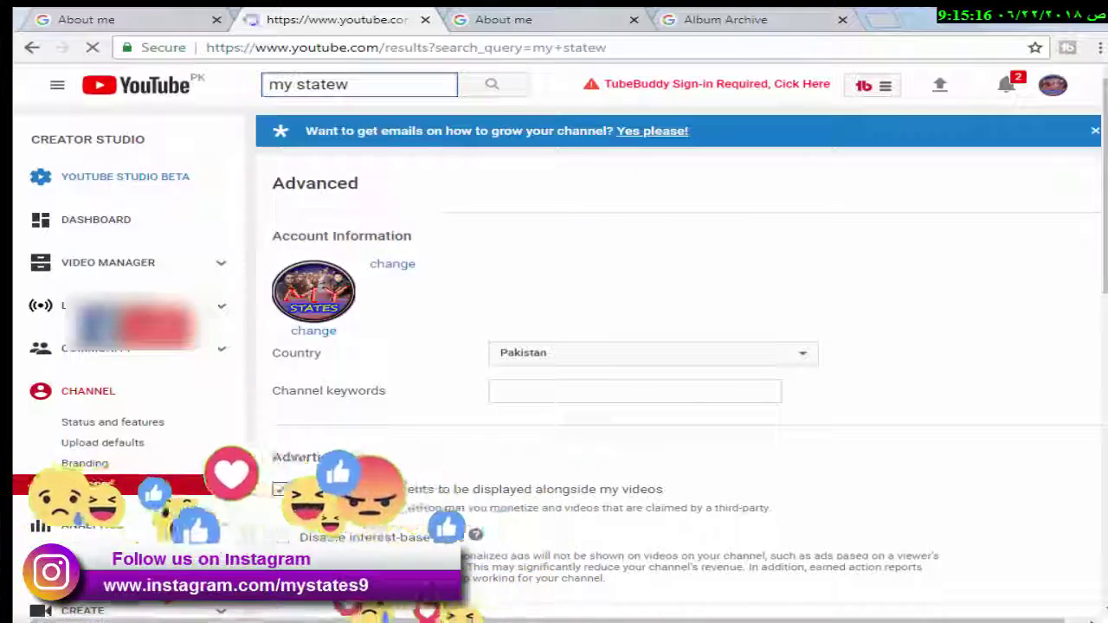
scroll(193, 514, down, 1)
scroll(192, 514, down, 3)
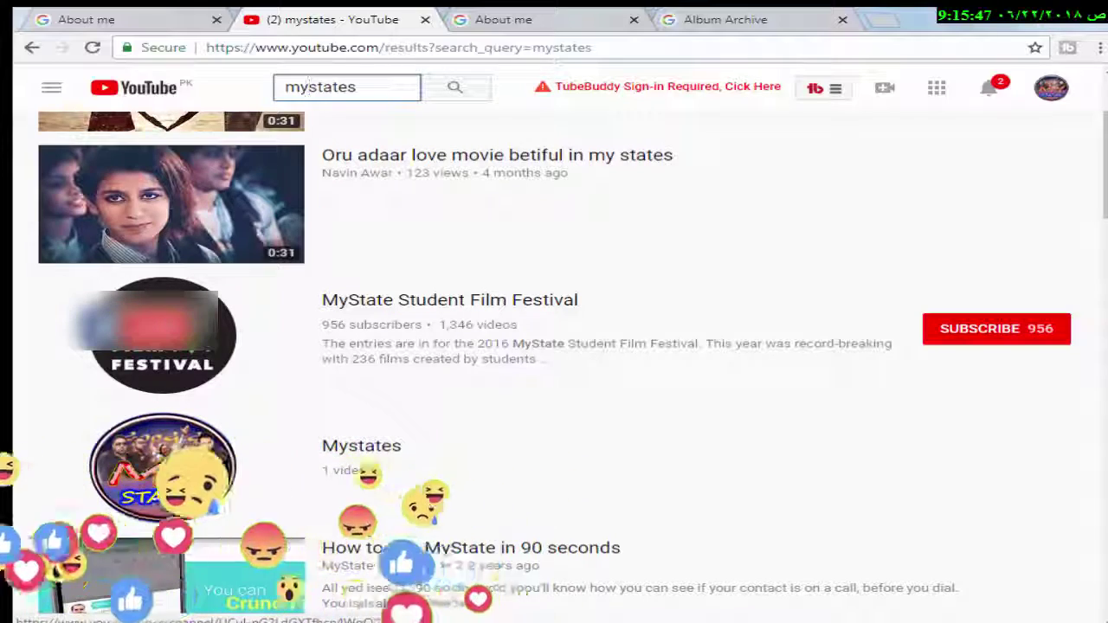
scroll(194, 515, down, 4)
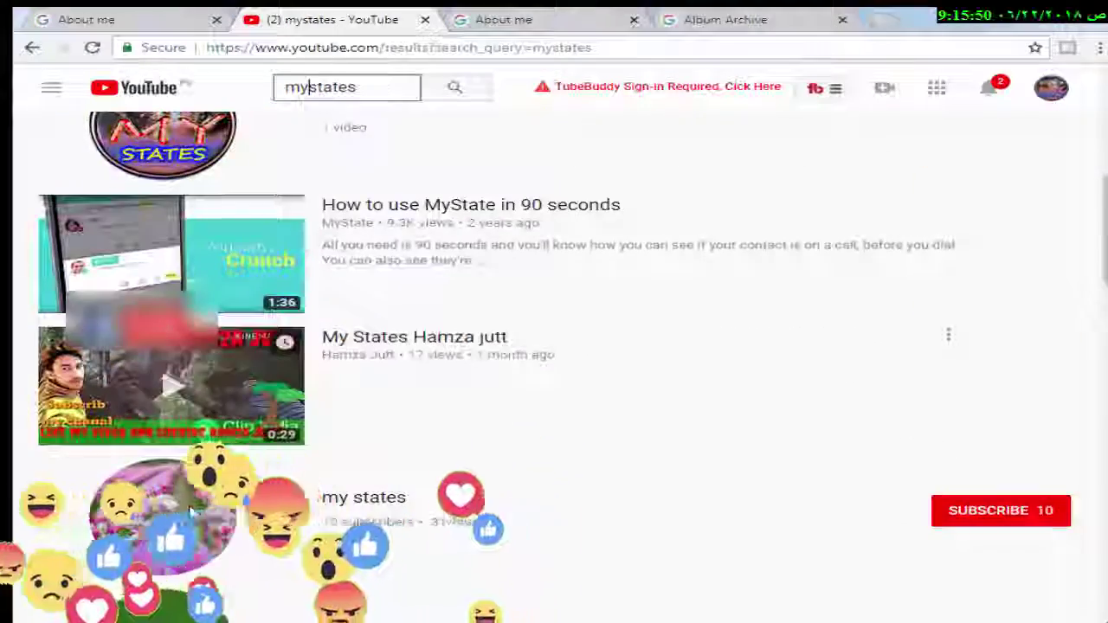
scroll(194, 514, down, 2)
scroll(192, 514, up, 2)
scroll(192, 514, up, 4)
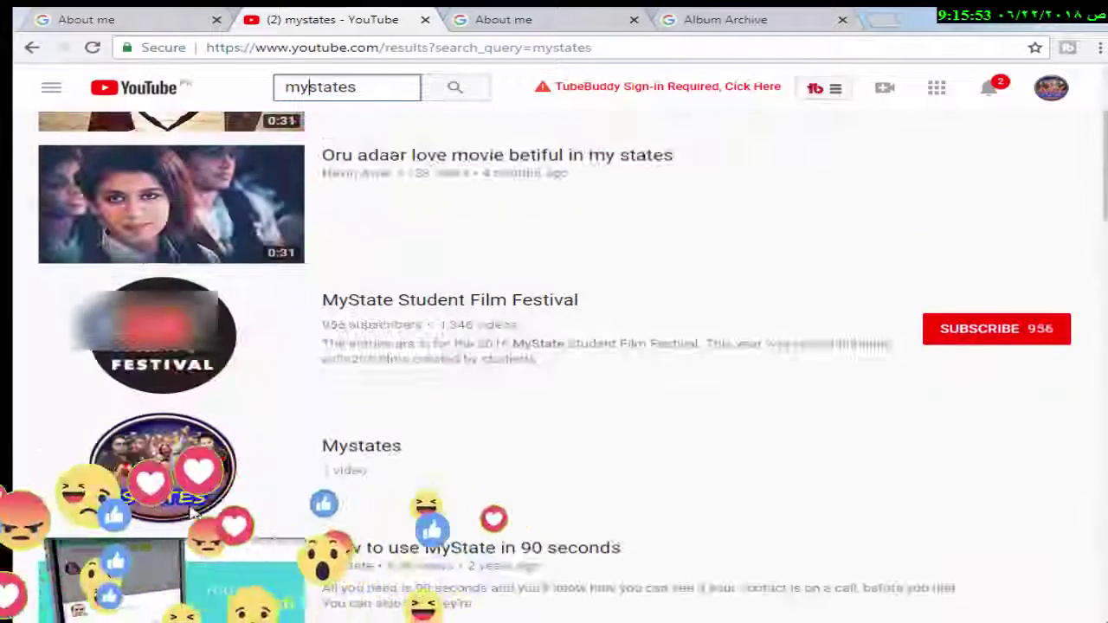
click(193, 510)
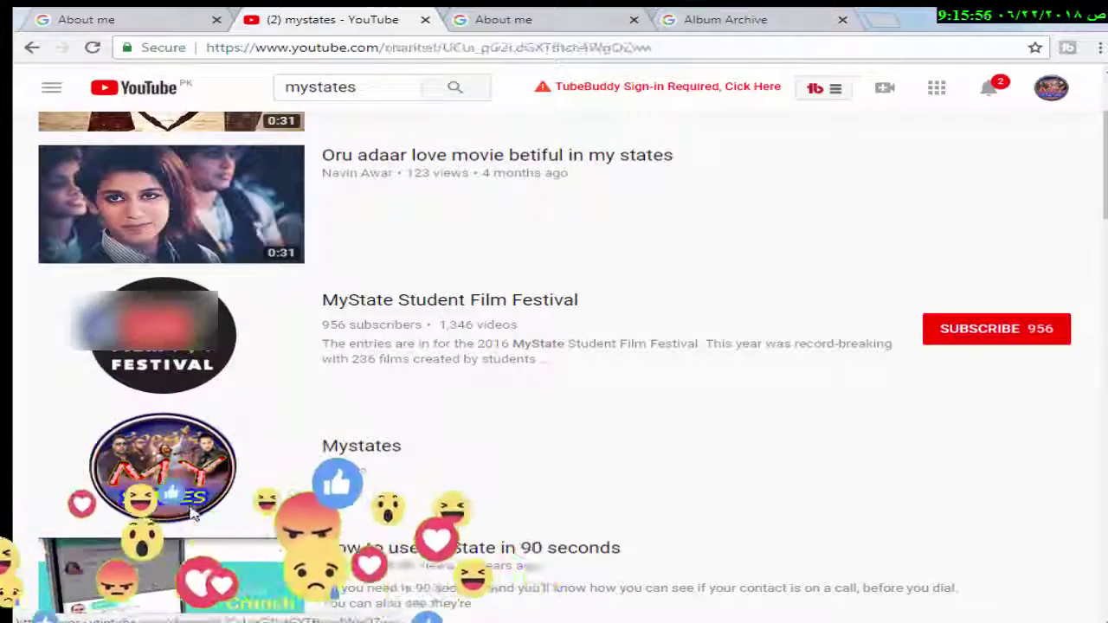